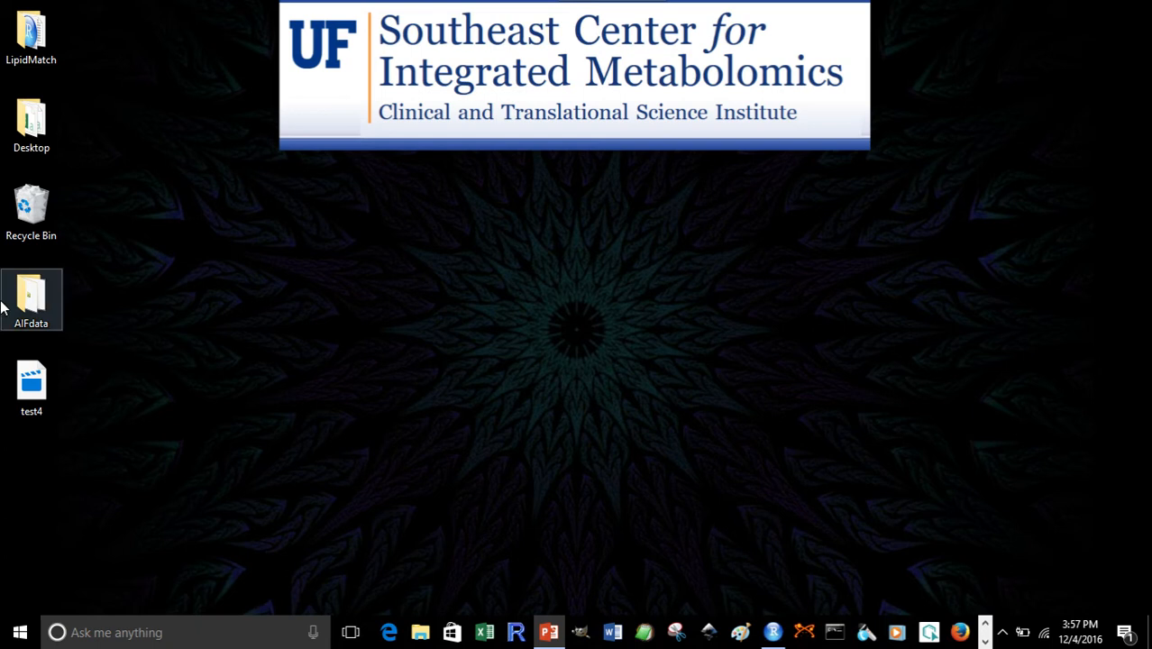
Open the AIFdata folder on the desktop and examine the AIF_Plasma_Neg and AIF_Plasma_Pos raw files
double_click(36, 295)
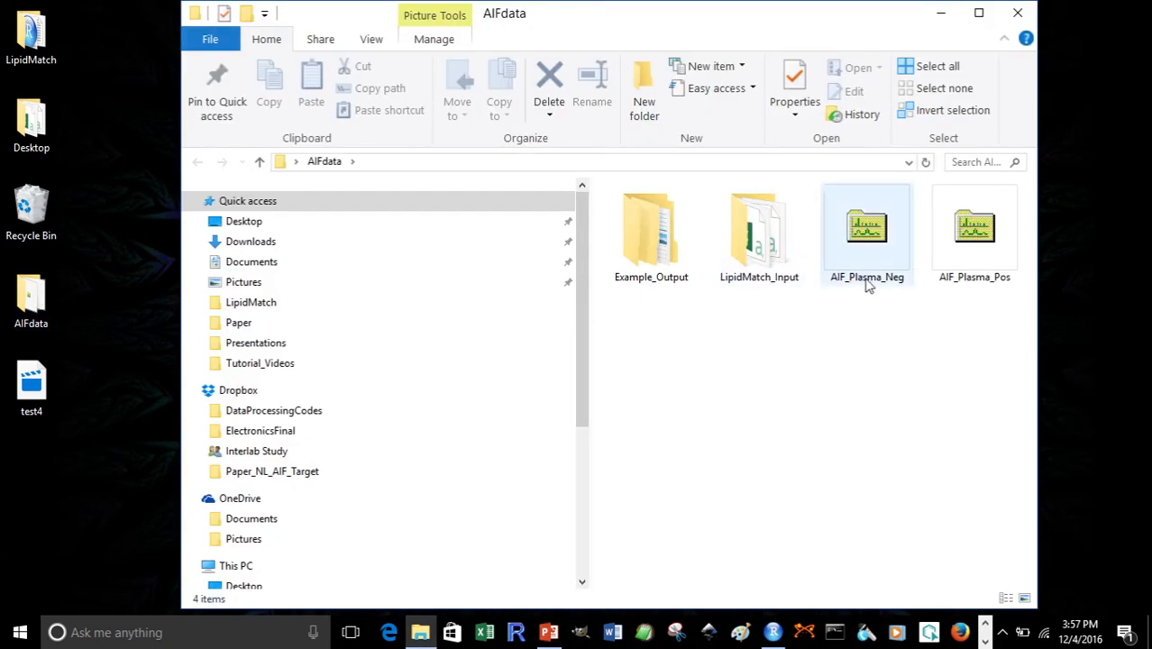
drag(862, 305, 964, 252)
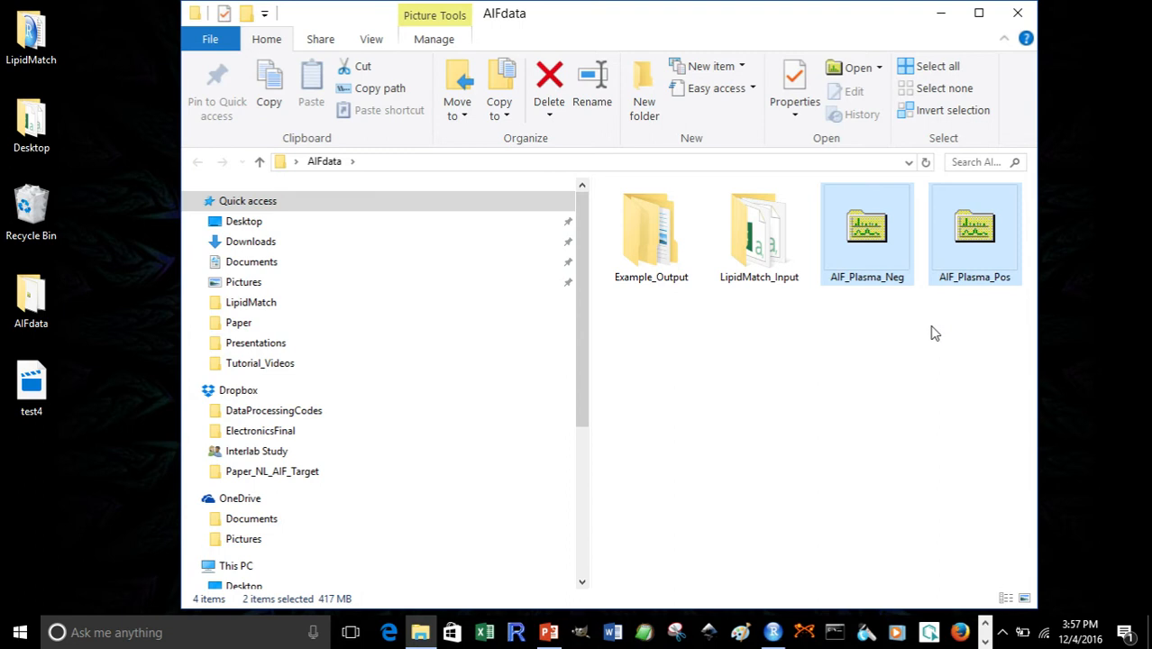
click(929, 334)
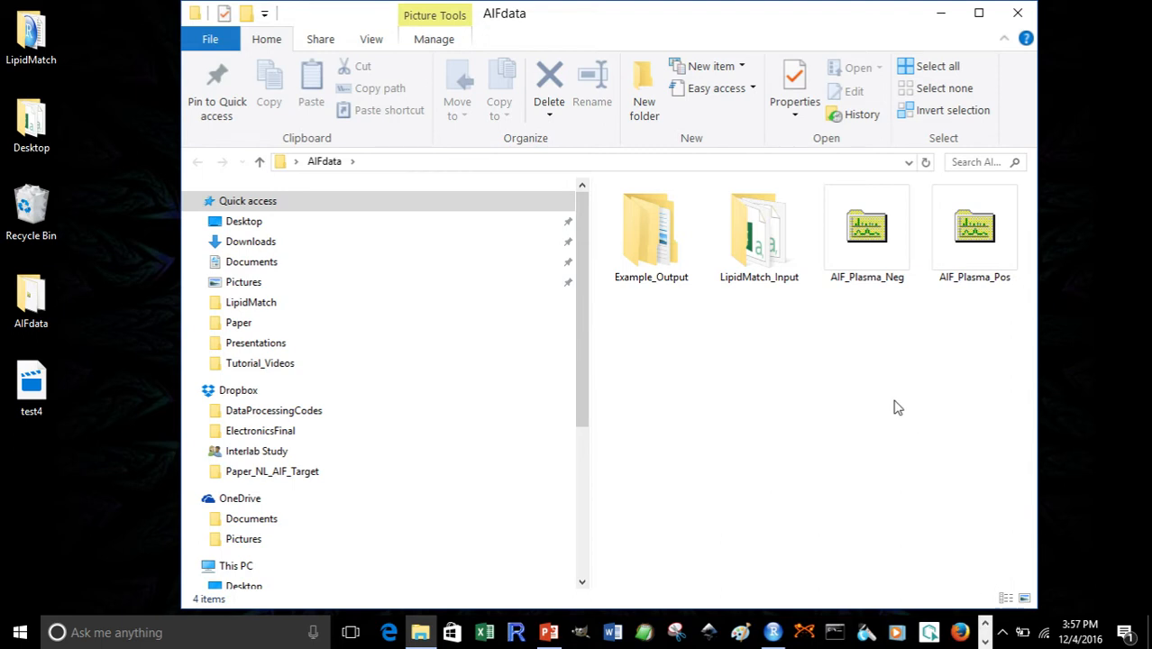
Launch MSConvertGUI, minimize the AIFdata folder window and reposition the converter on the desktop
click(986, 641)
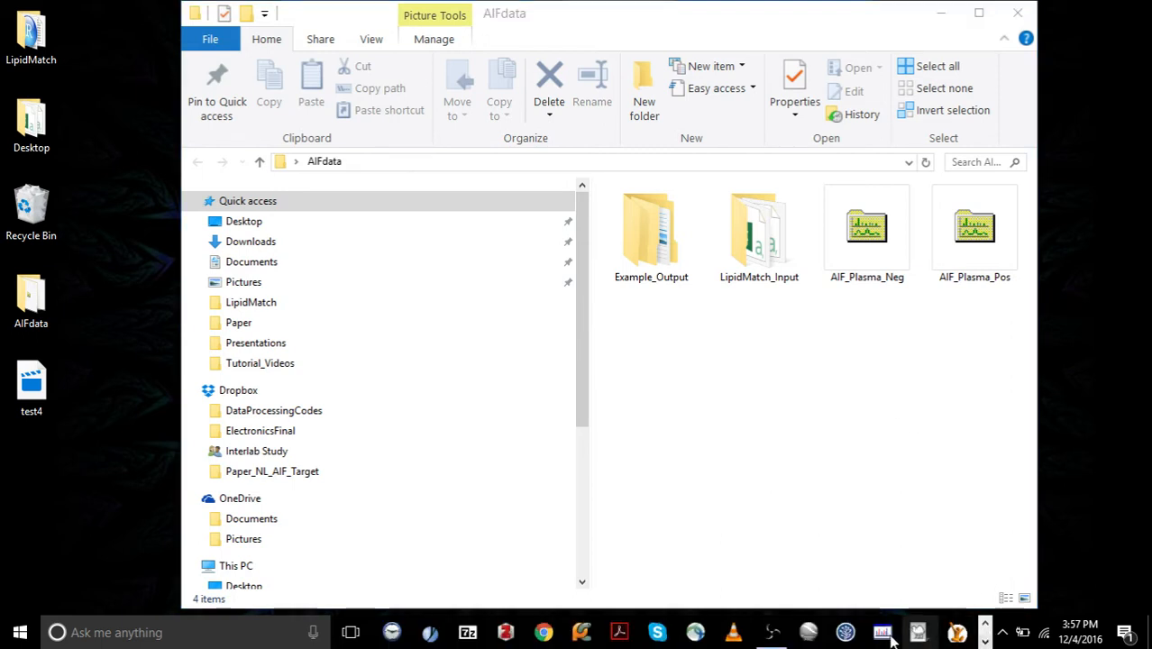
click(883, 633)
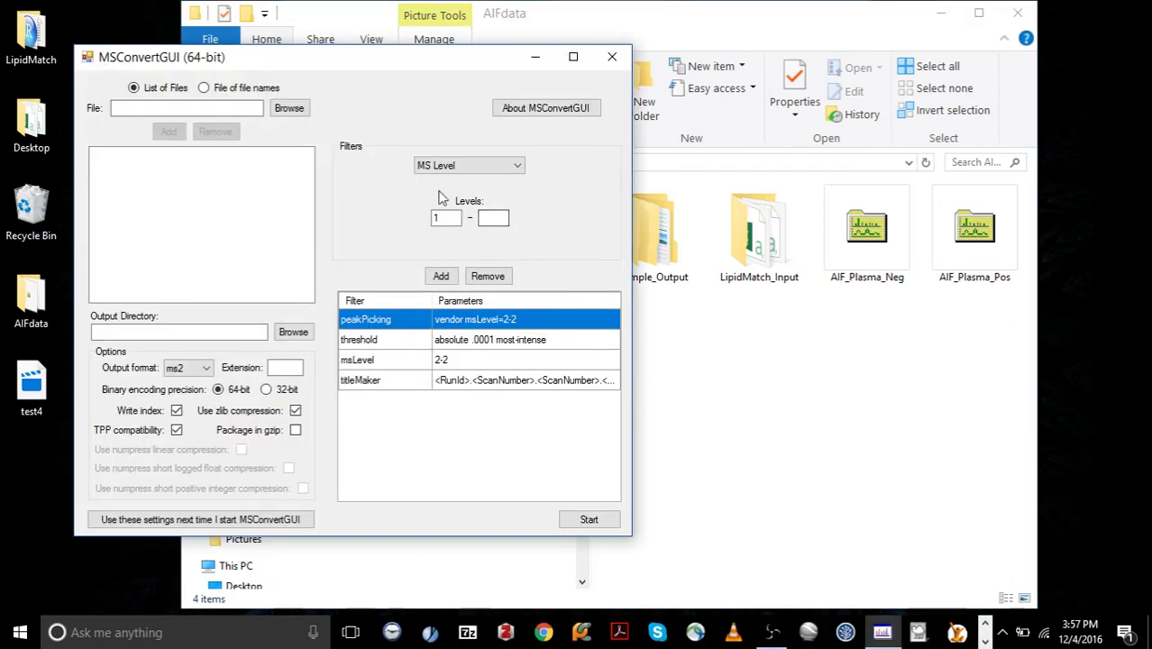
click(938, 15)
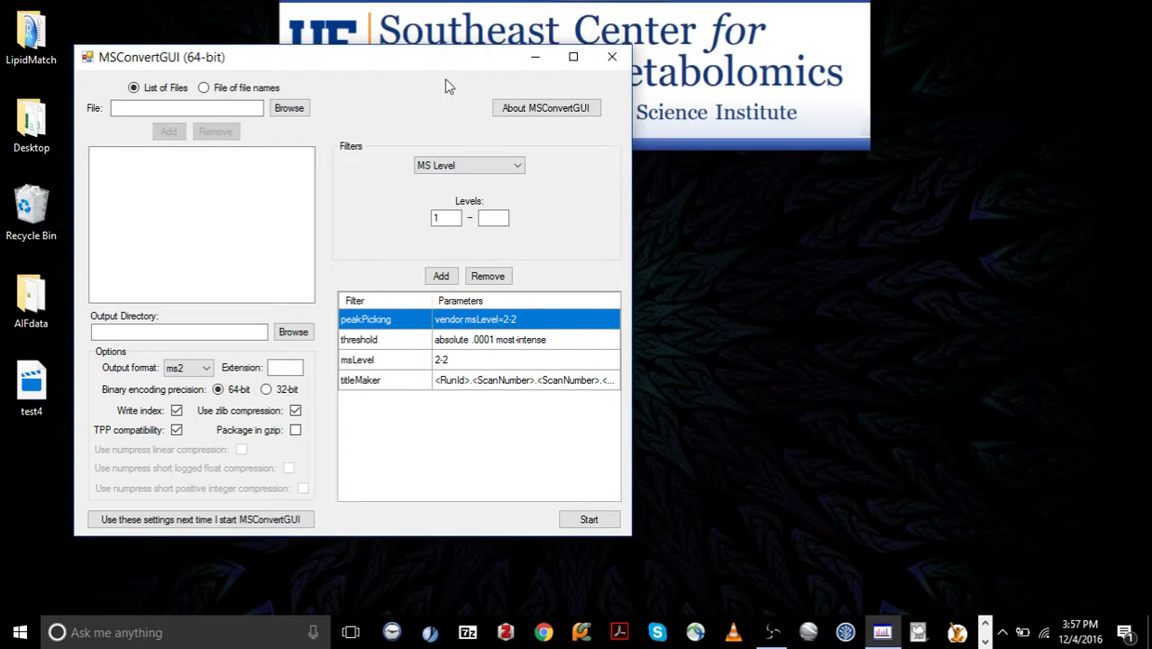
drag(442, 69, 592, 82)
Add AIF_Plasma_Neg.raw and AIF_Plasma_Pos.raw from the desktop's AIFdata folder to the conversion list
click(435, 118)
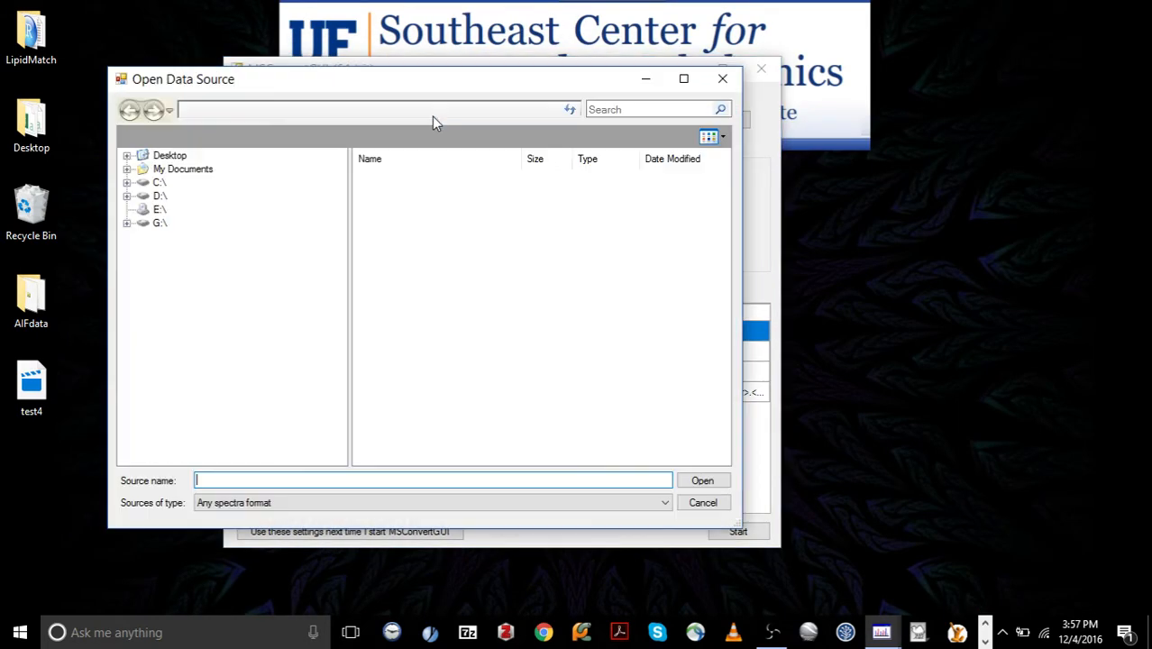
click(157, 159)
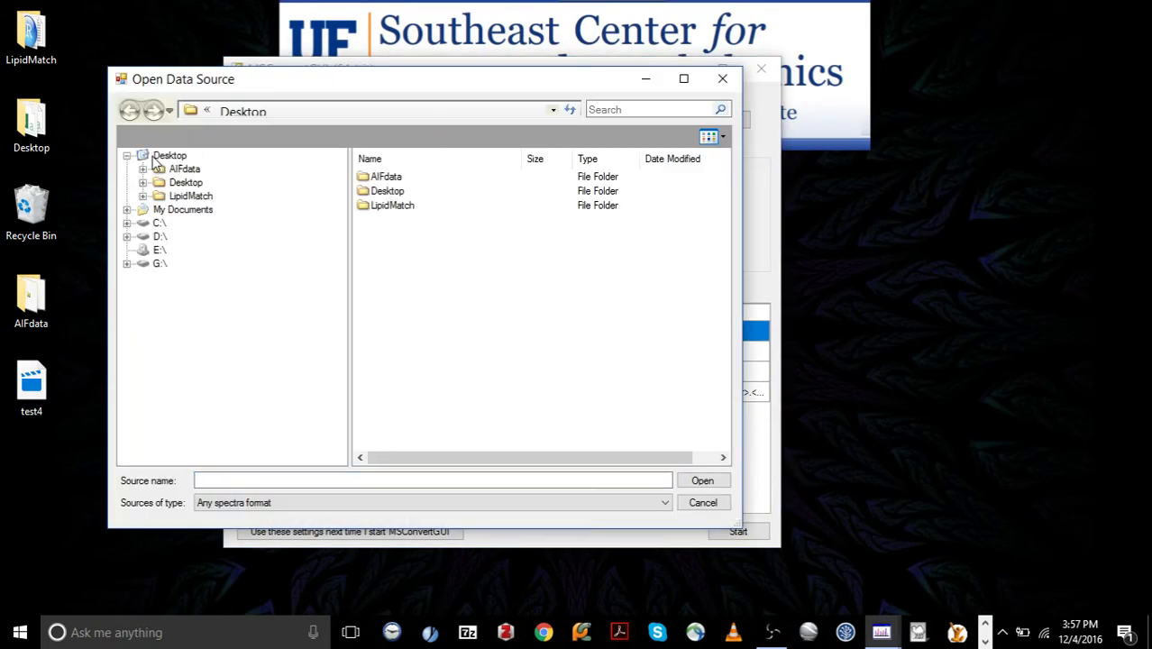
click(386, 178)
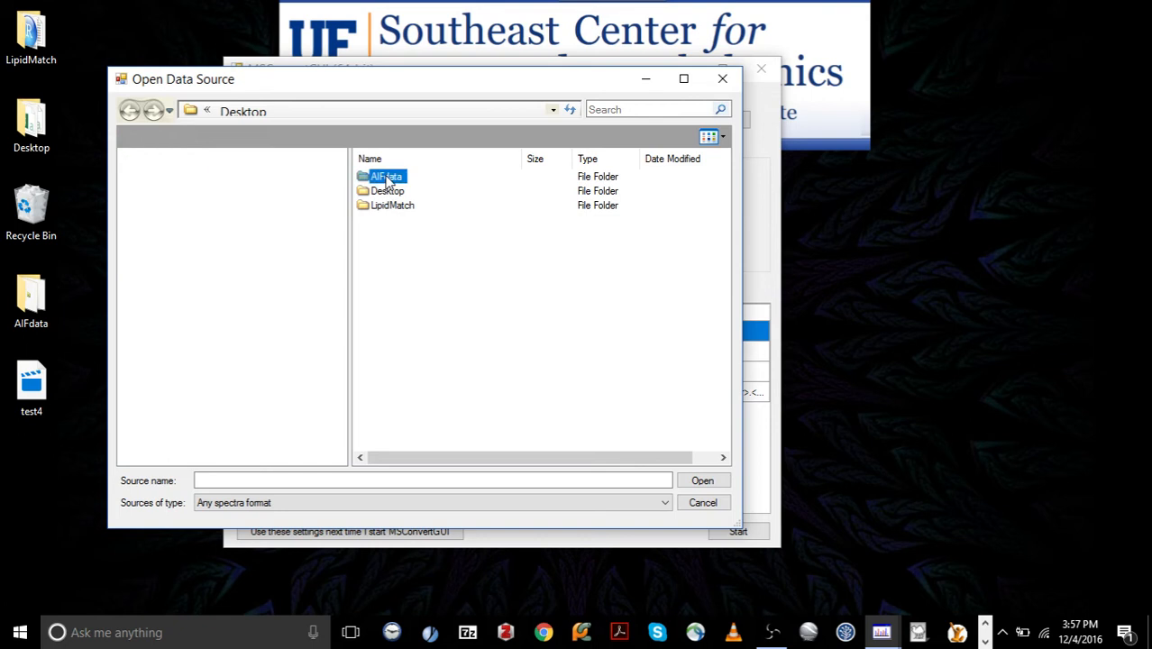
double_click(386, 178)
click(404, 206)
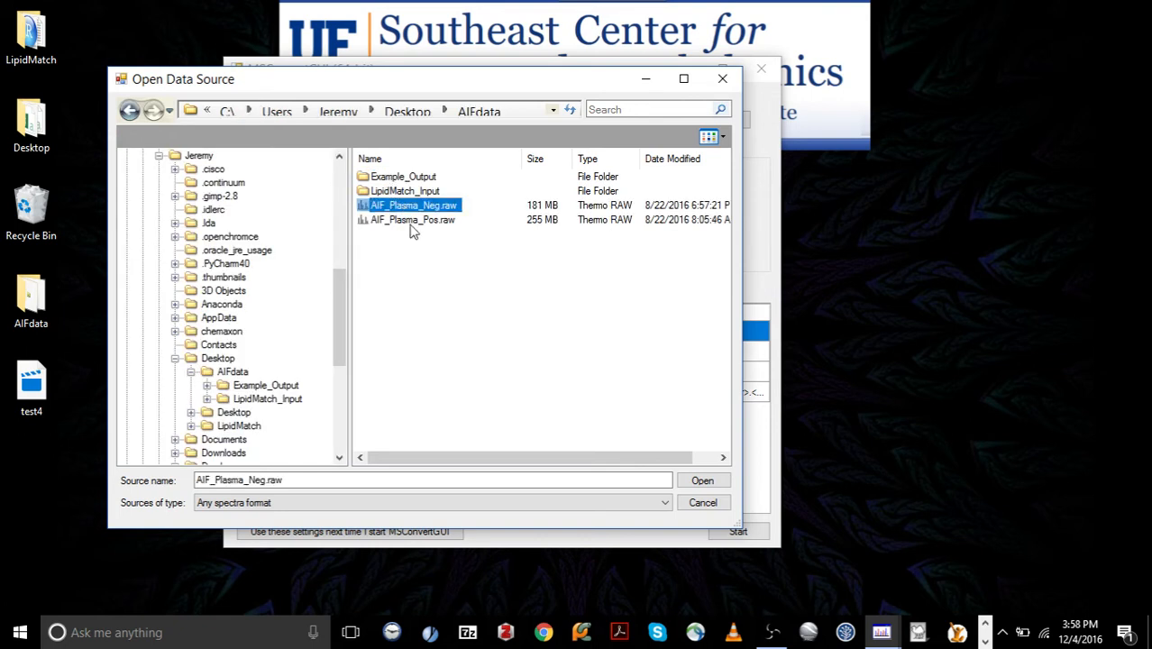
shift+click(411, 224)
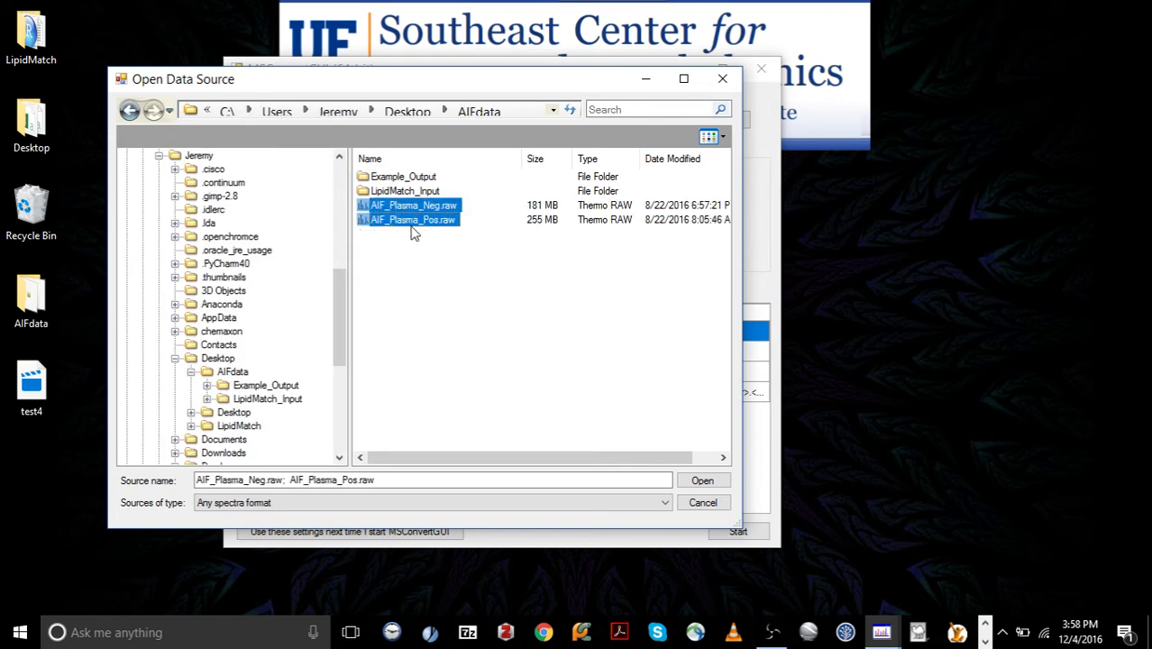
click(696, 480)
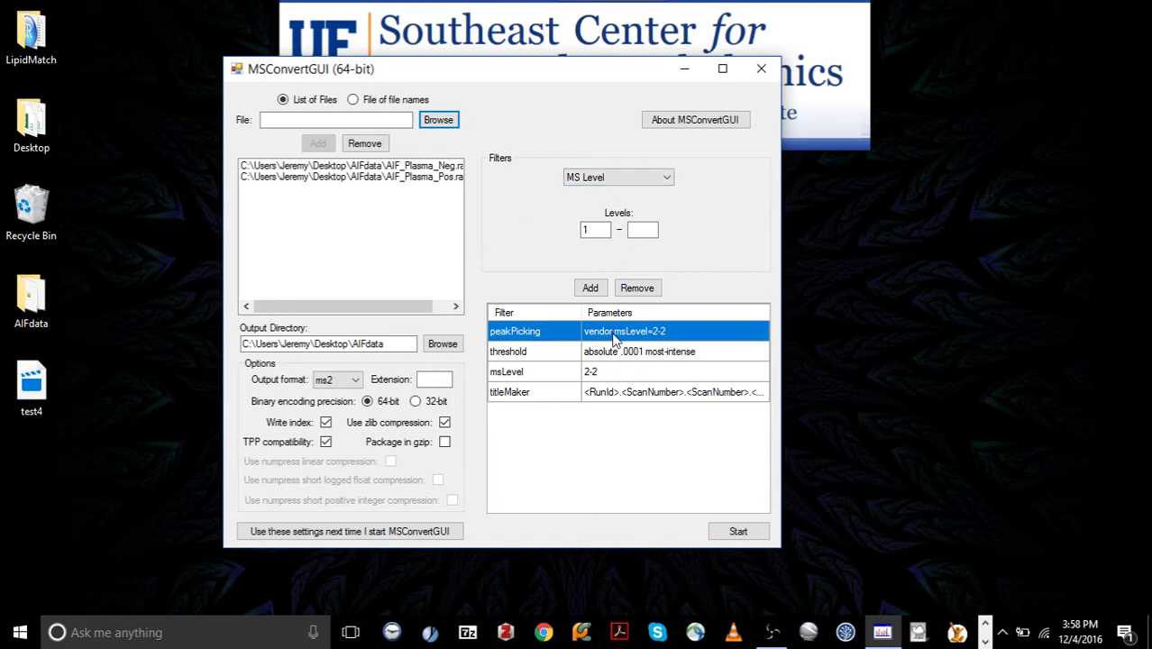
Remove the titleMaker filter and convert both raw files to ms2, closing the progress window when finished
click(597, 396)
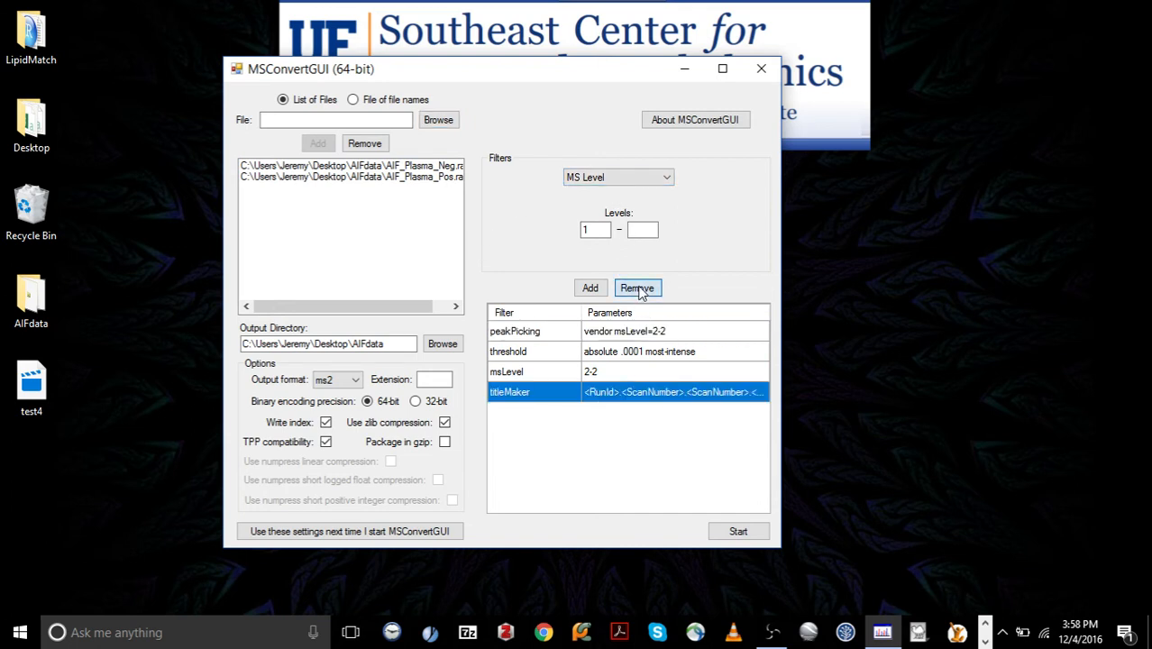
click(638, 287)
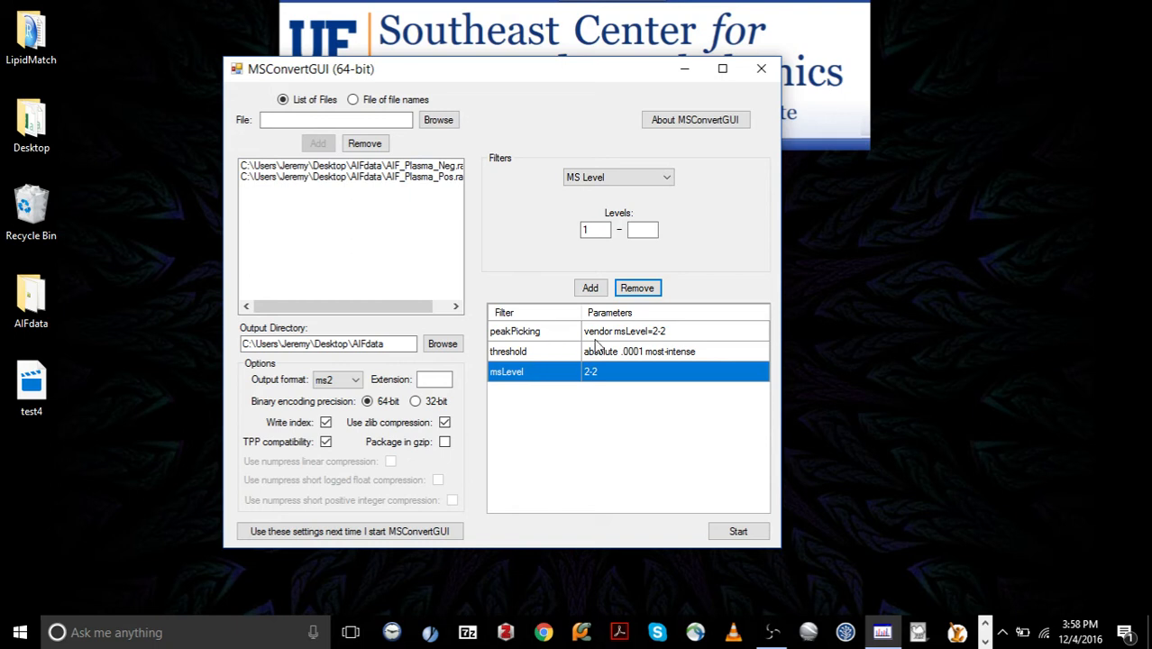
click(762, 532)
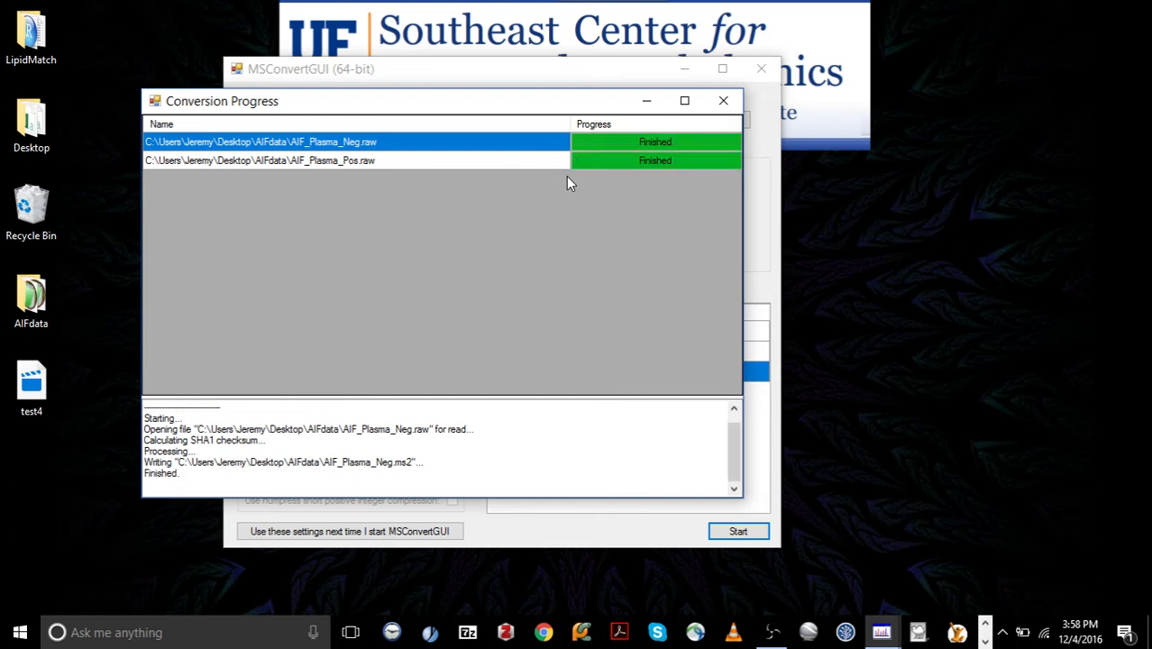
click(714, 101)
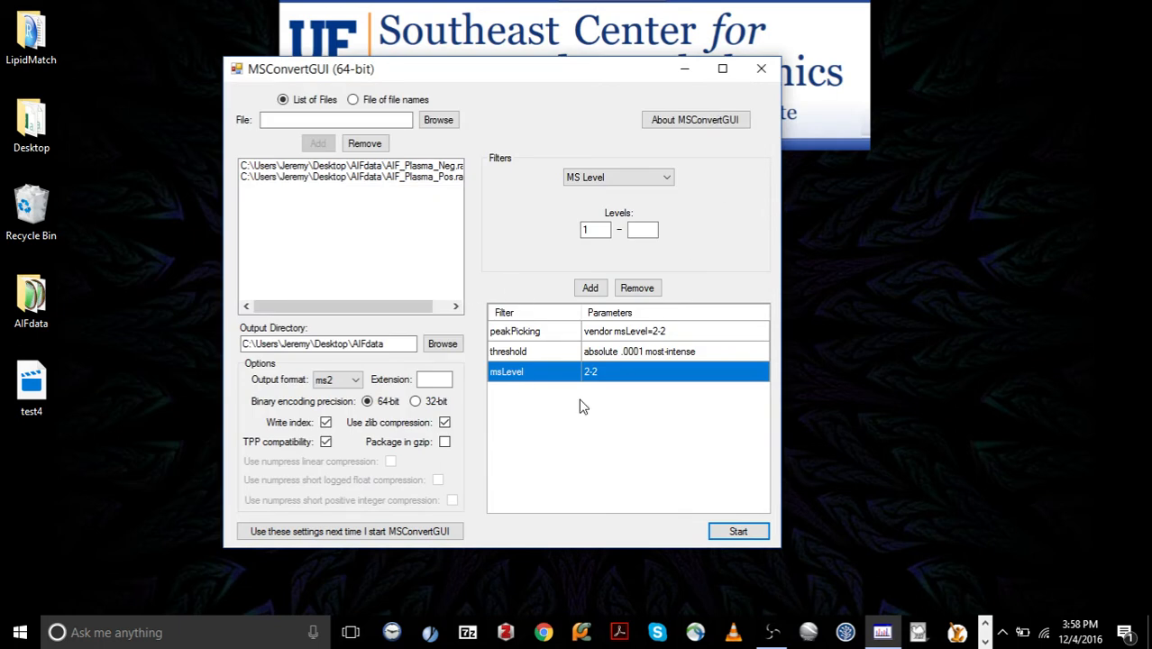
Remove the peakPicking, threshold and msLevel filters from the filter list
click(561, 326)
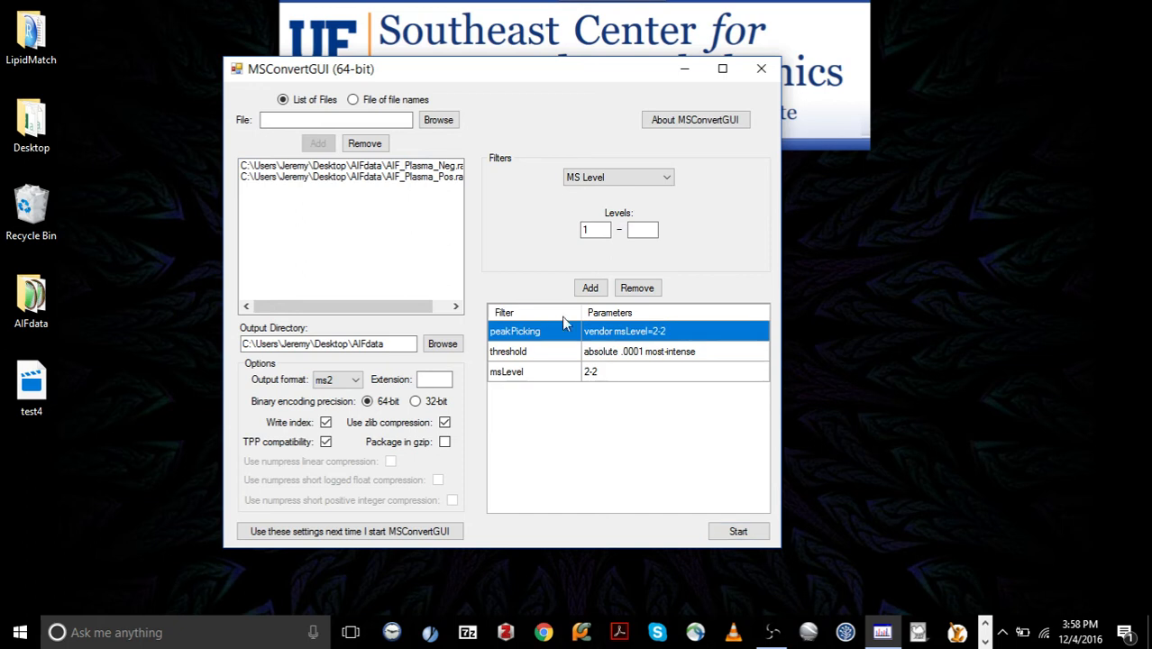
click(637, 290)
click(636, 291)
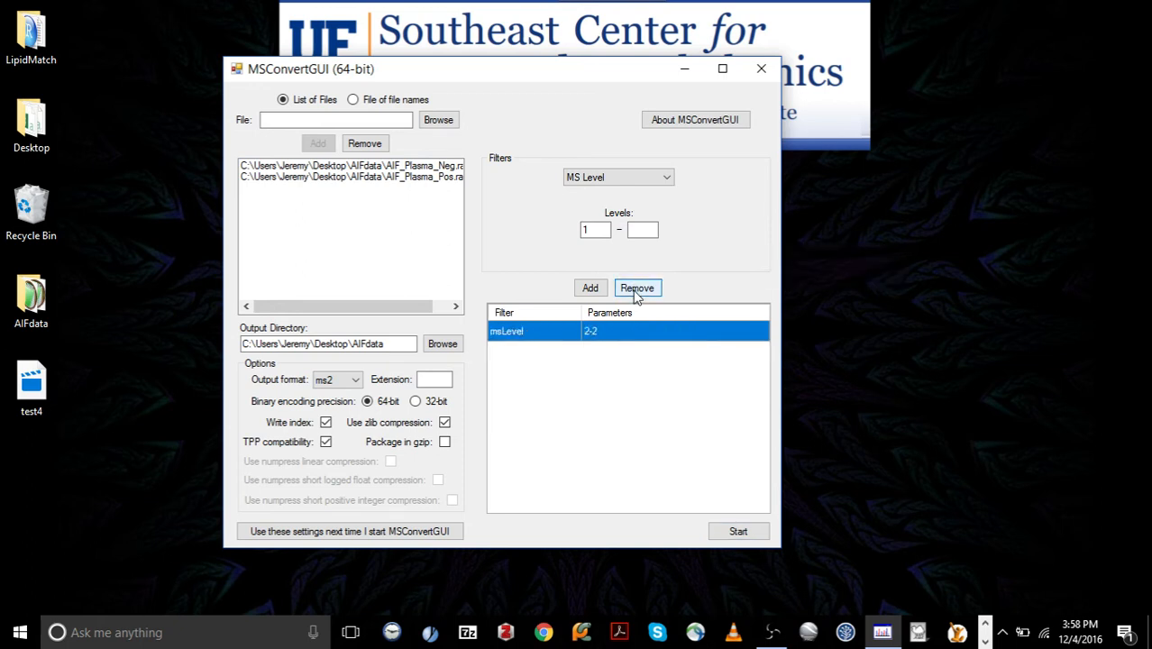
click(636, 291)
Add a Peak Picking filter with the Vendor algorithm for MS levels 1 to 1
click(600, 178)
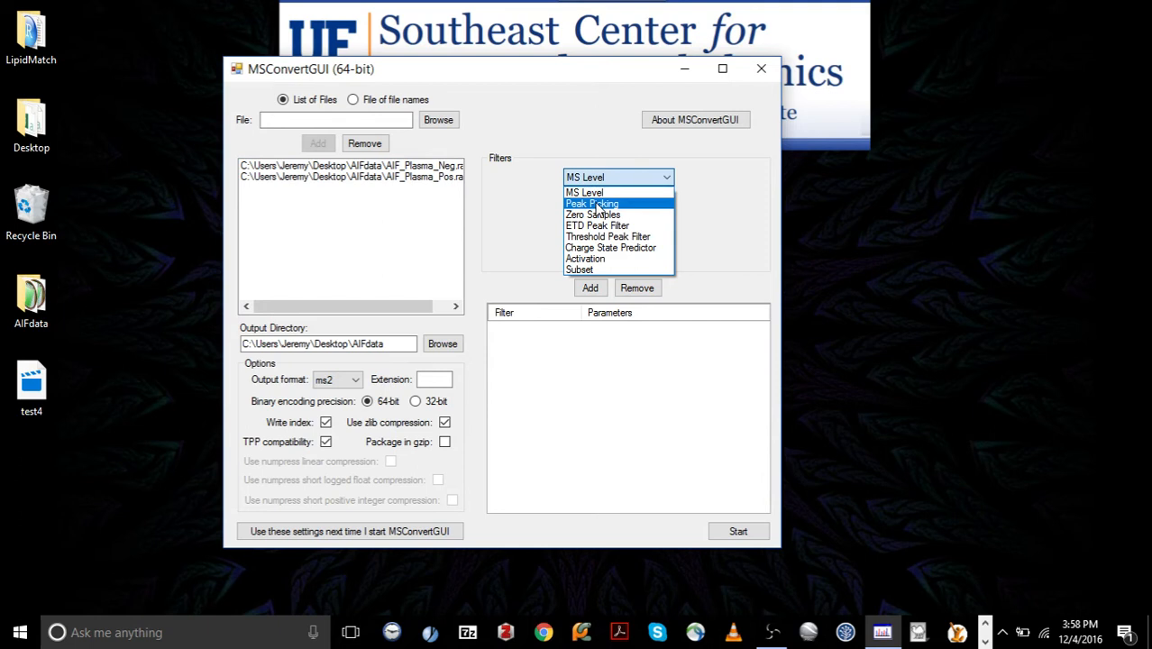
click(599, 198)
click(561, 257)
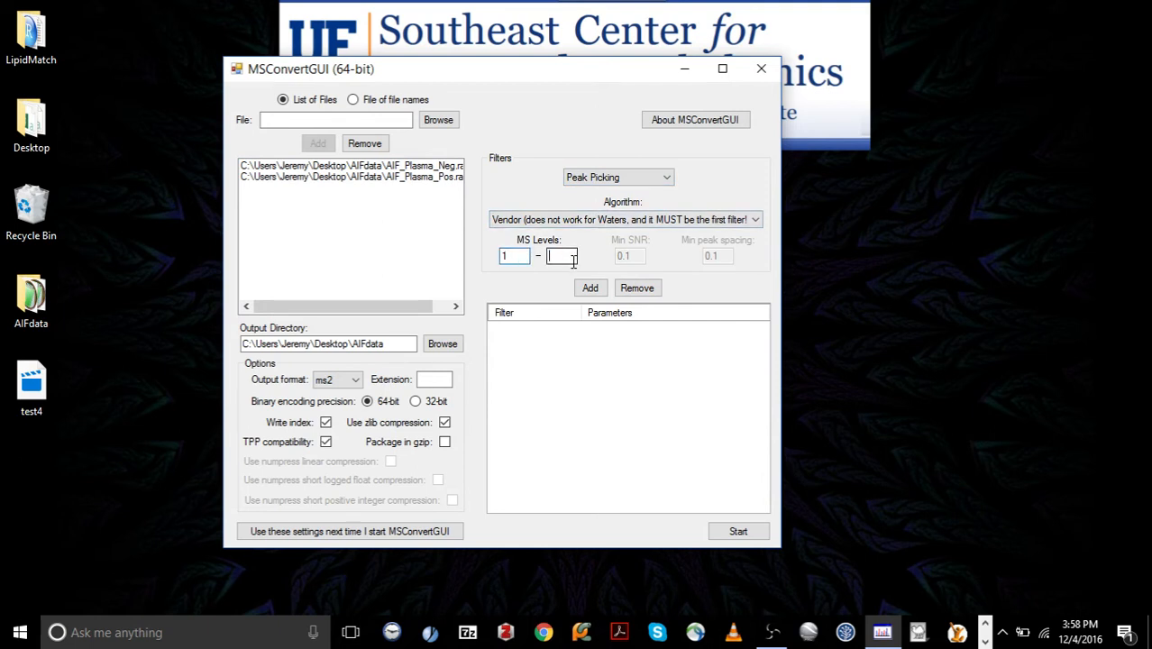
text(1)
click(590, 288)
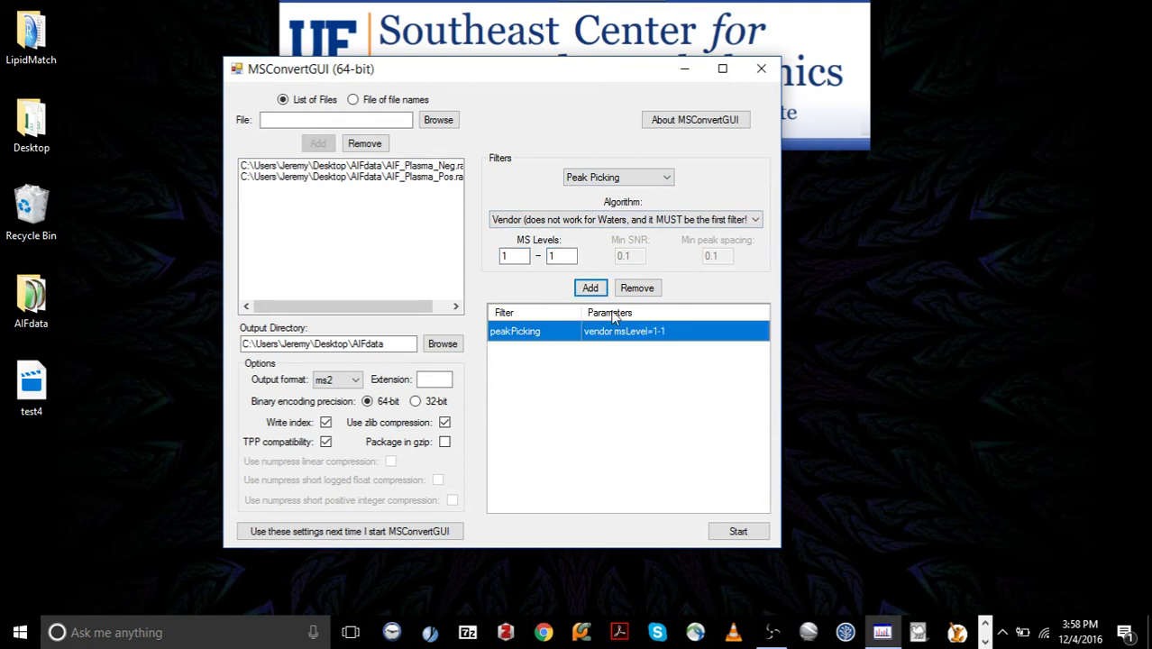
Add a Threshold Peak Filter of type Absolute intensity with Most intense orientation and a value of .0001
click(609, 179)
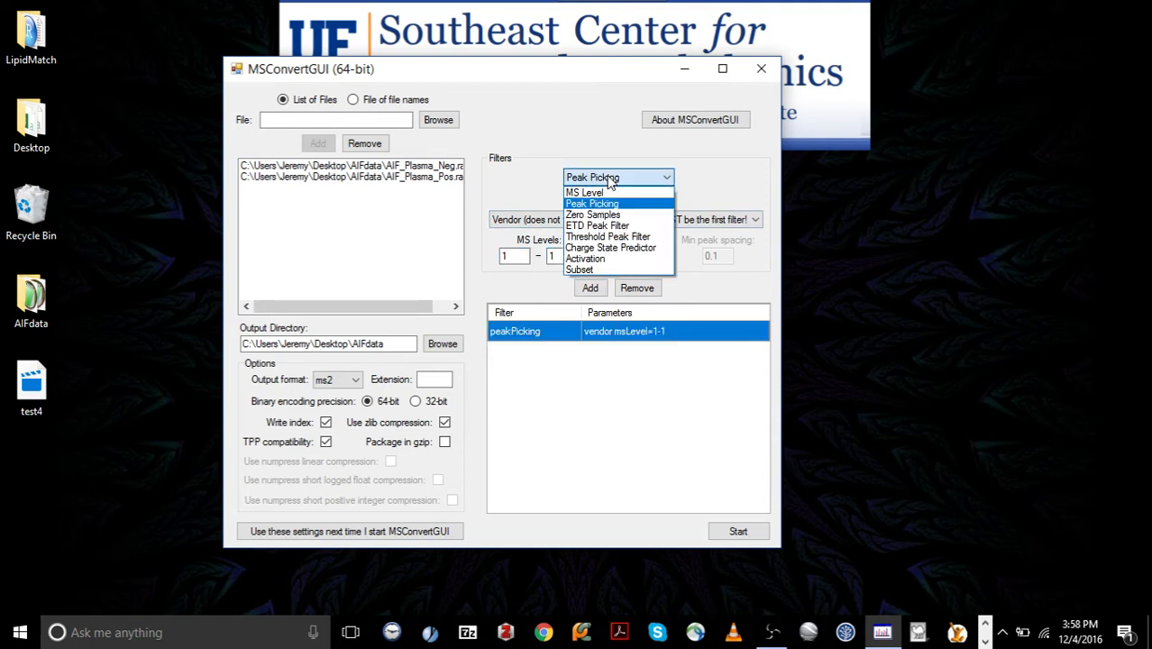
click(608, 237)
click(628, 206)
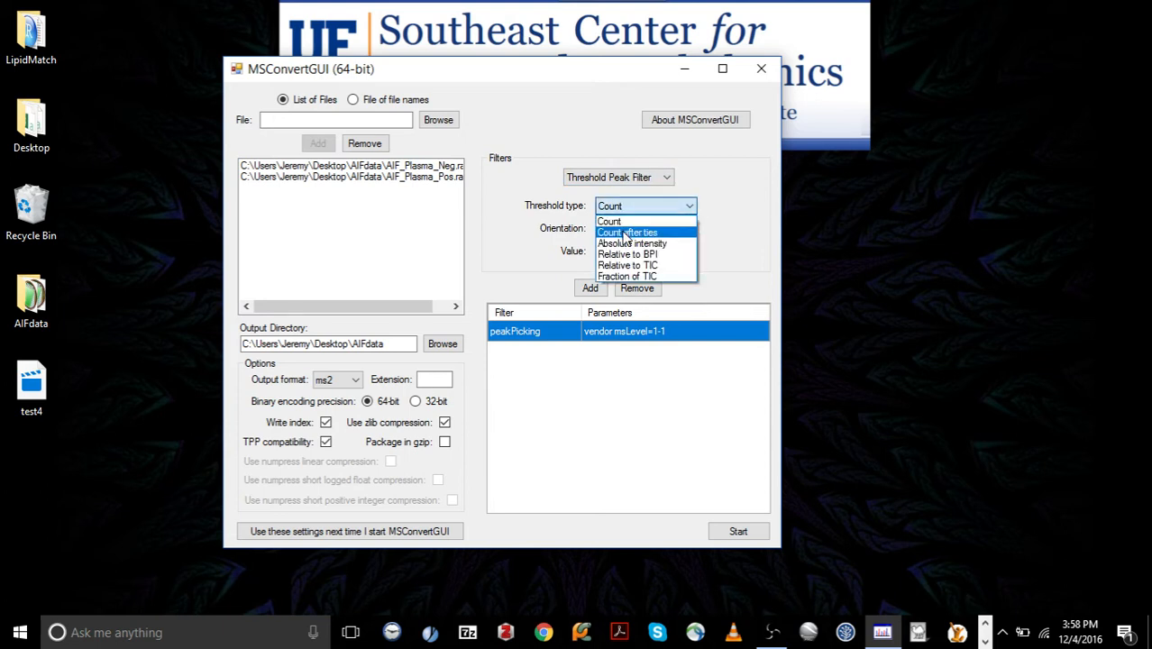
click(632, 240)
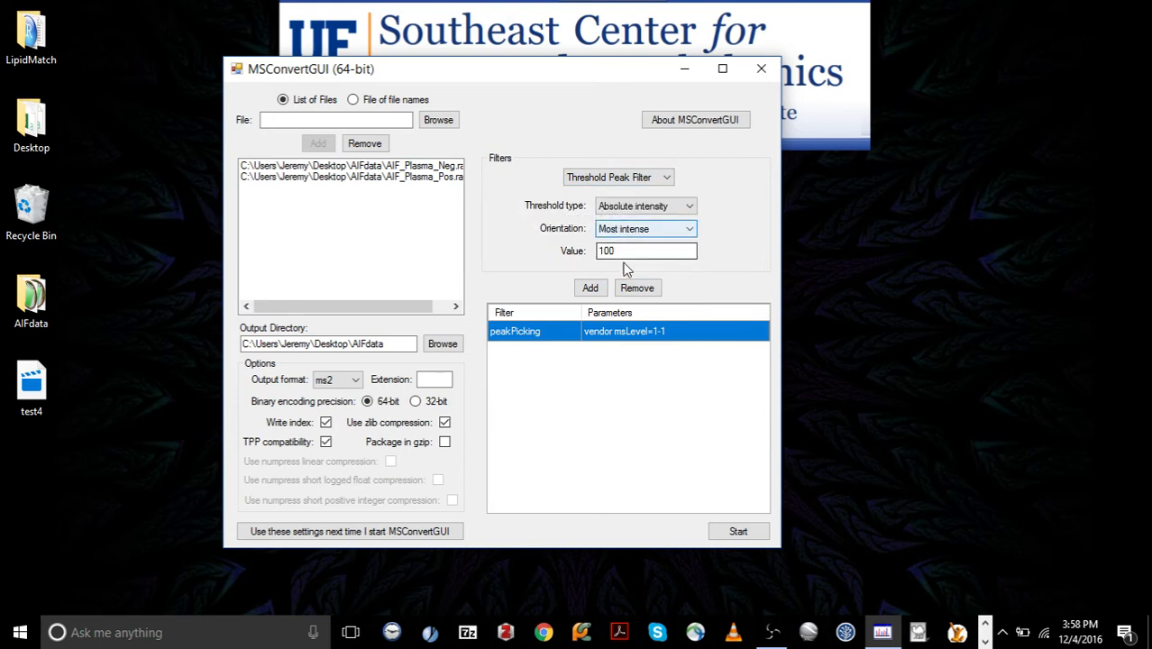
double_click(631, 251)
key(BackSpace)
text(.0001)
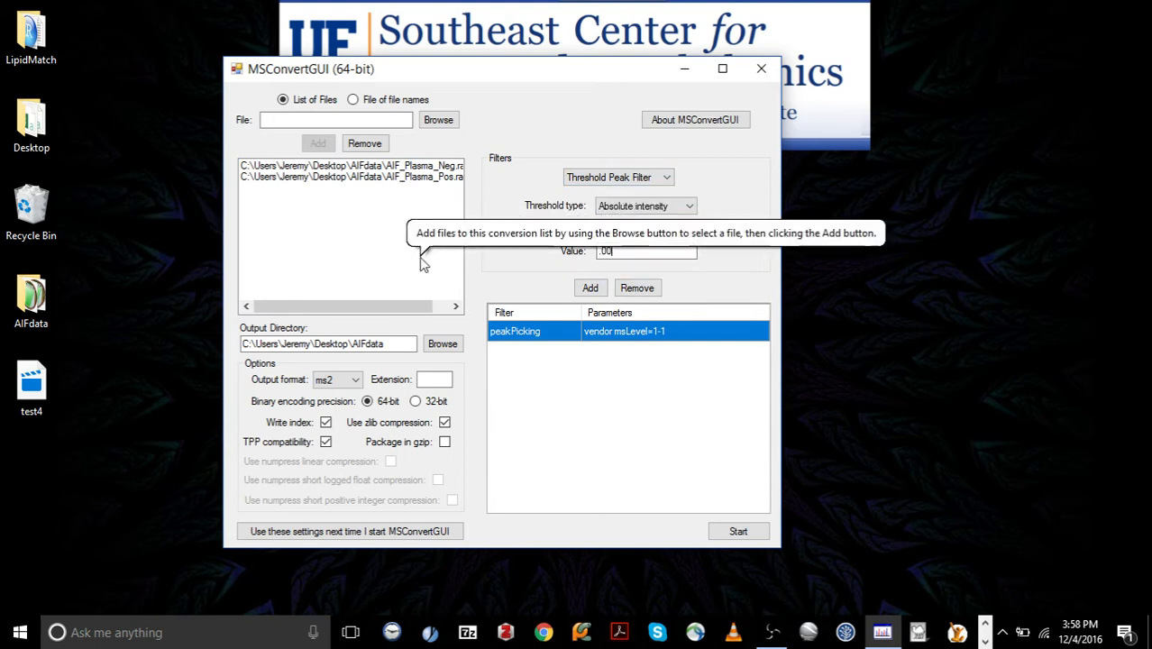
click(589, 289)
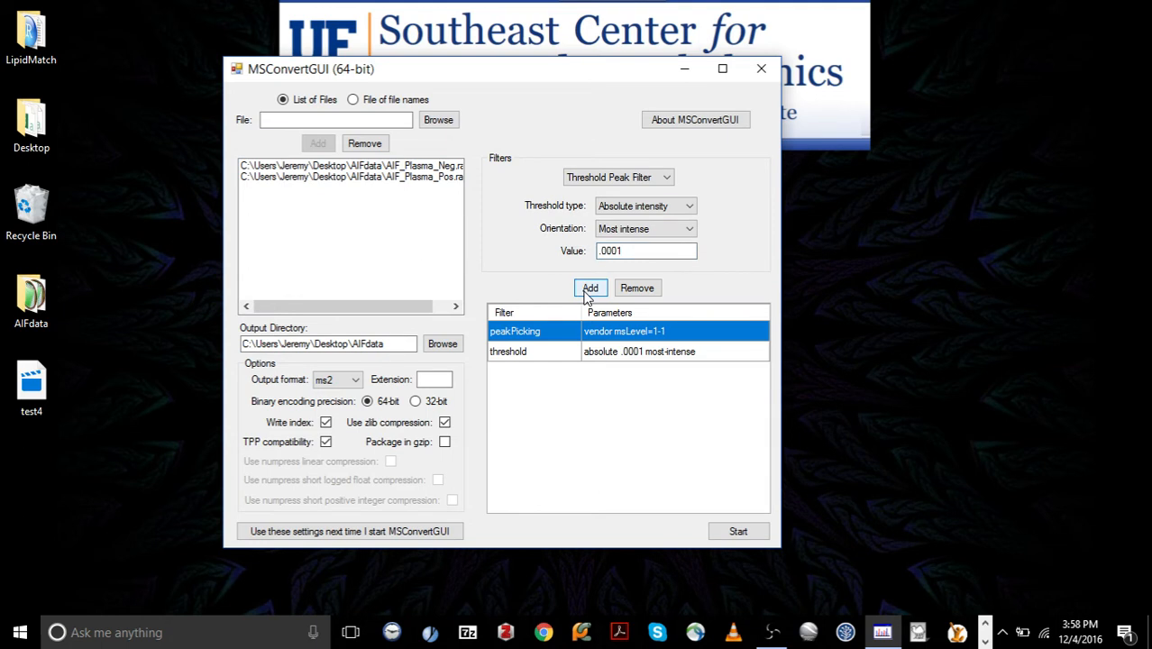
Add an MS Level filter covering levels 1 to 1
click(620, 181)
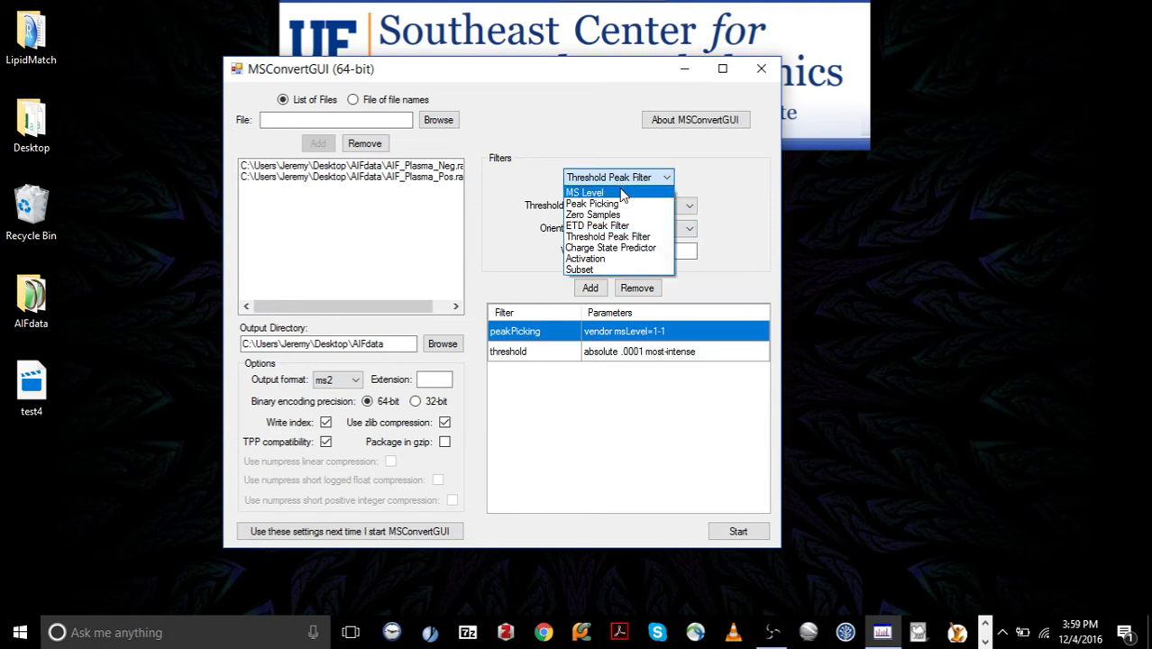
click(620, 192)
click(643, 230)
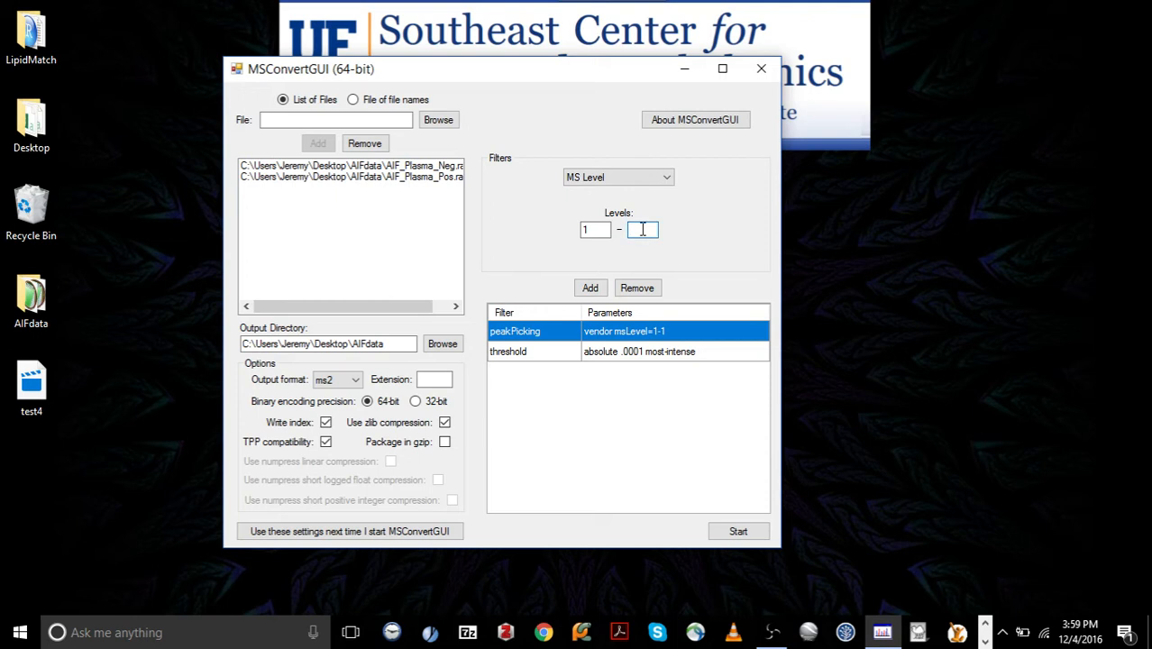
text(1)
click(590, 288)
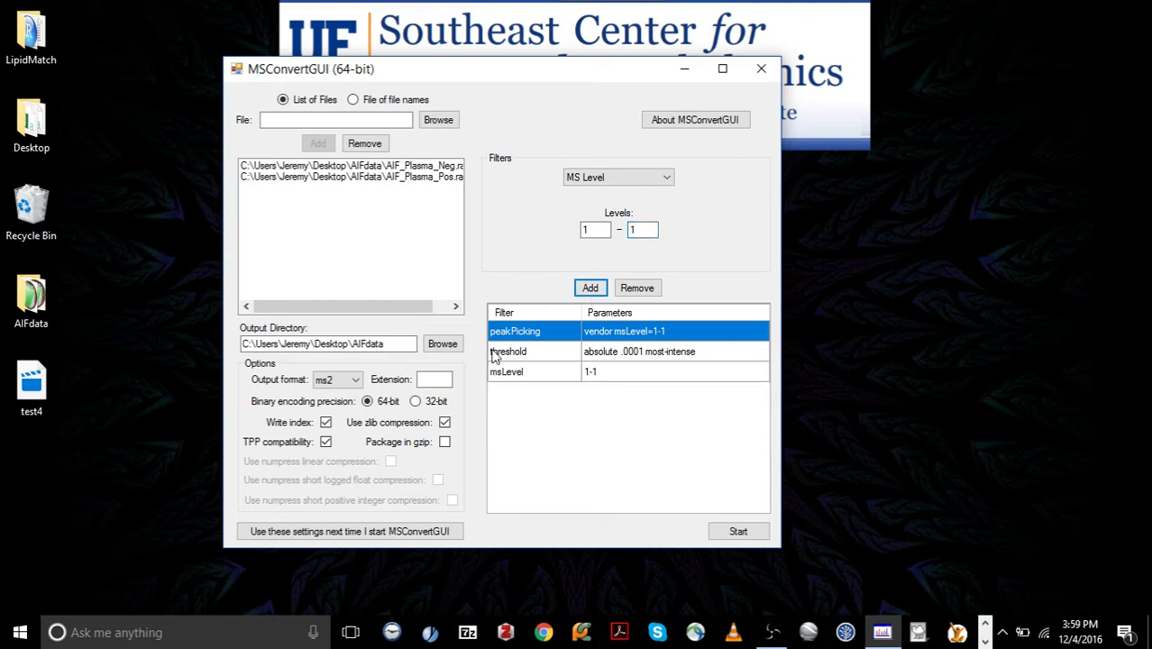
Set the output format to ms1 and convert both raw files, closing the progress window when finished
click(332, 382)
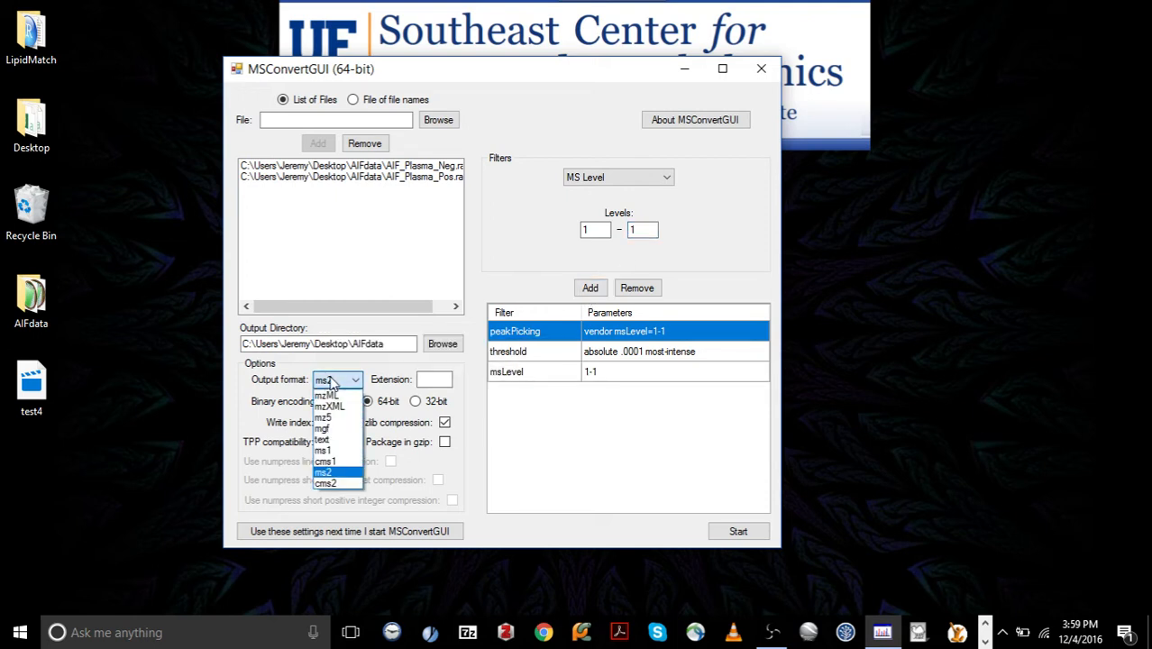
click(330, 451)
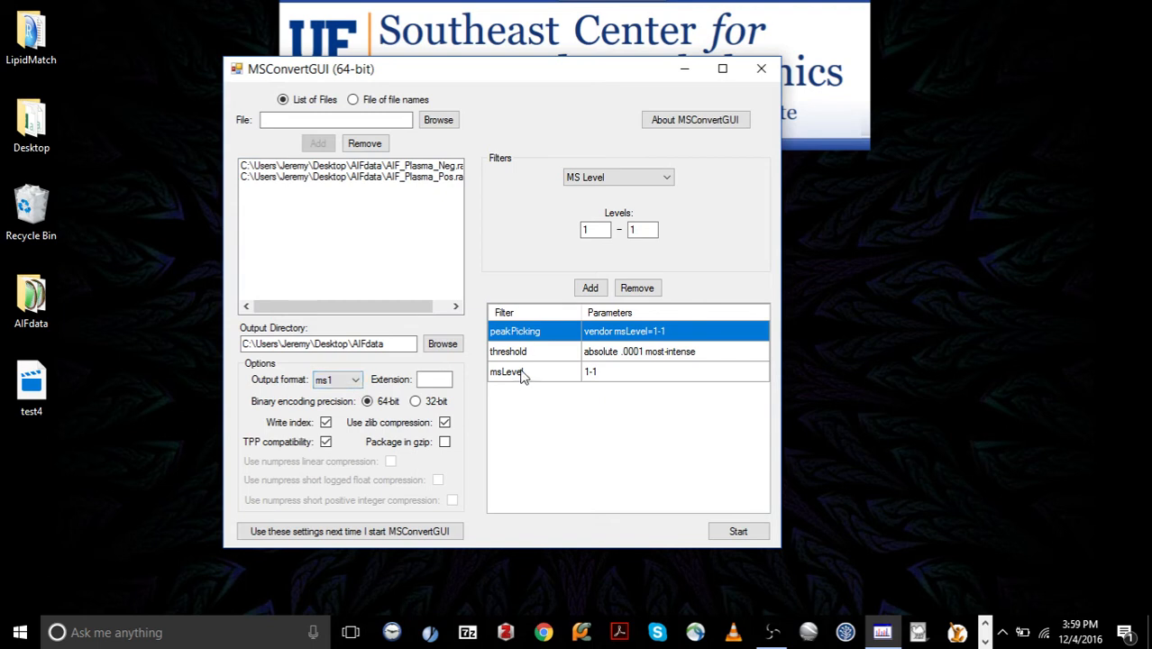
click(739, 532)
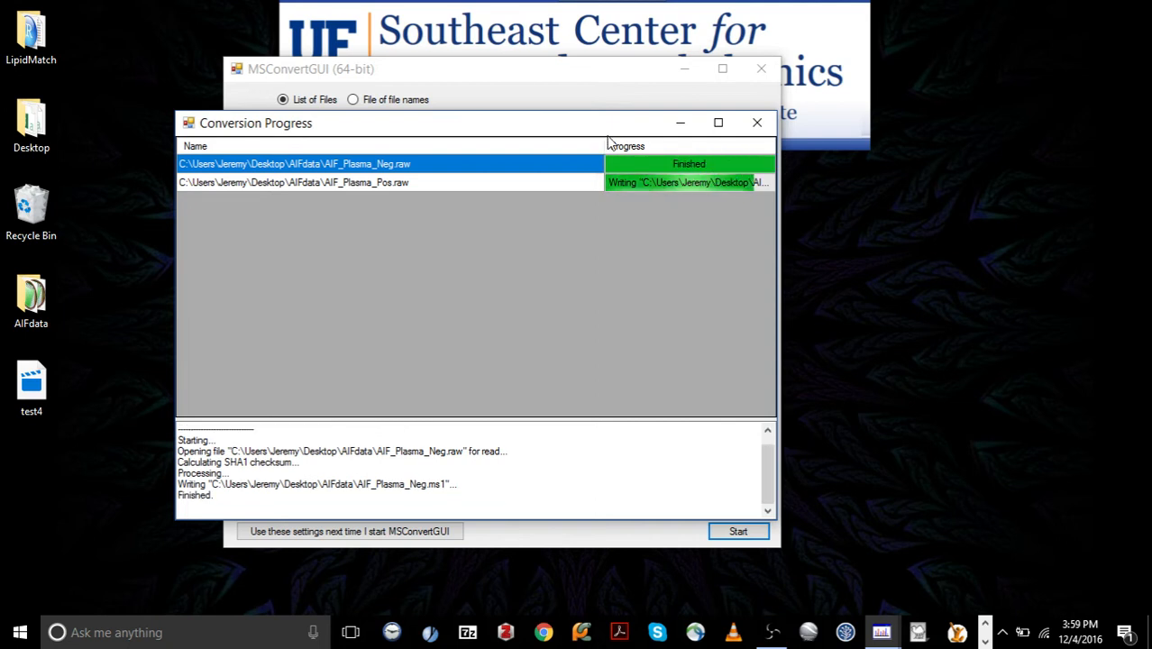
click(757, 126)
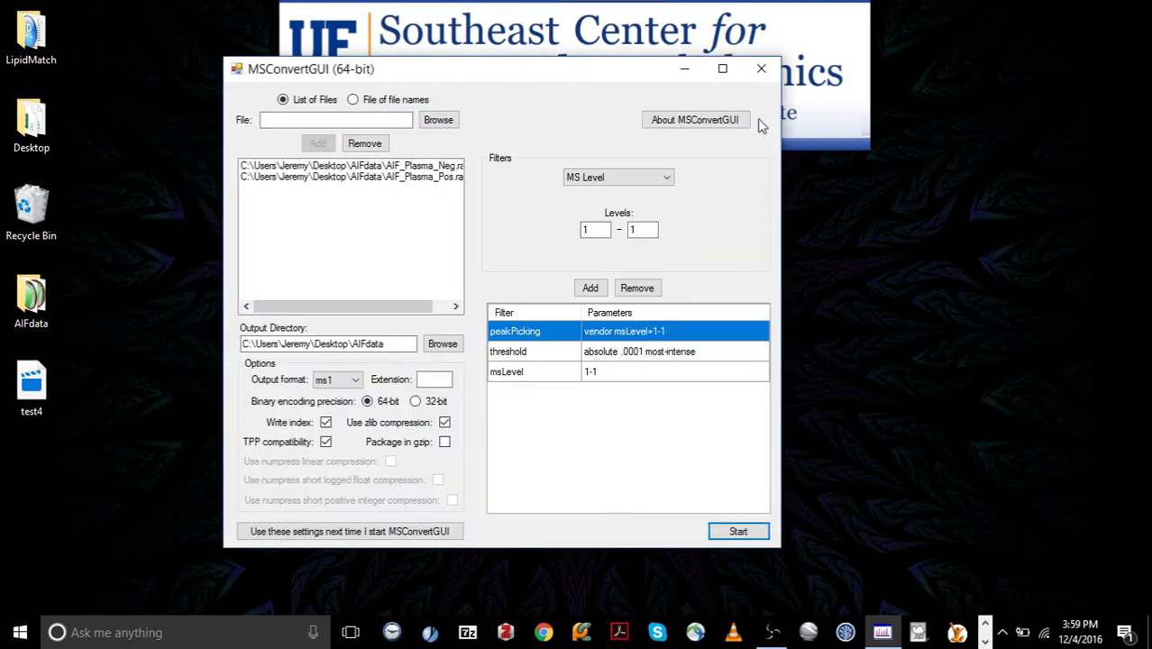
Close MSConvertGUI and open the desktop's AIFdata folder to check the converted AIF_Plasma files
click(762, 70)
double_click(47, 302)
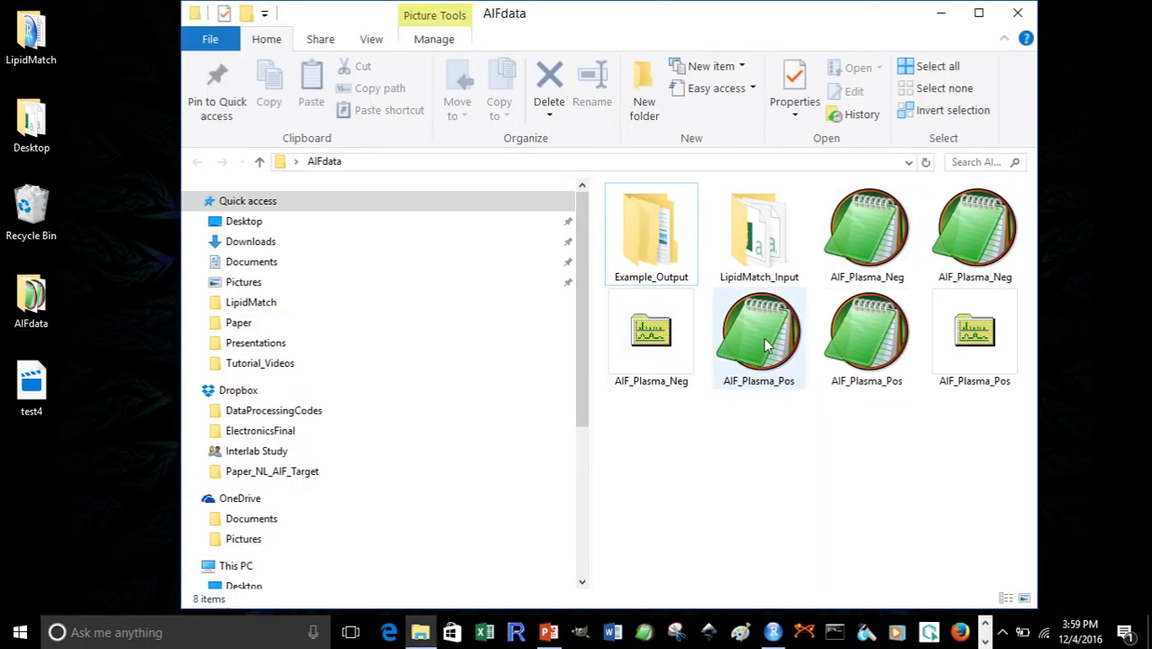
click(969, 248)
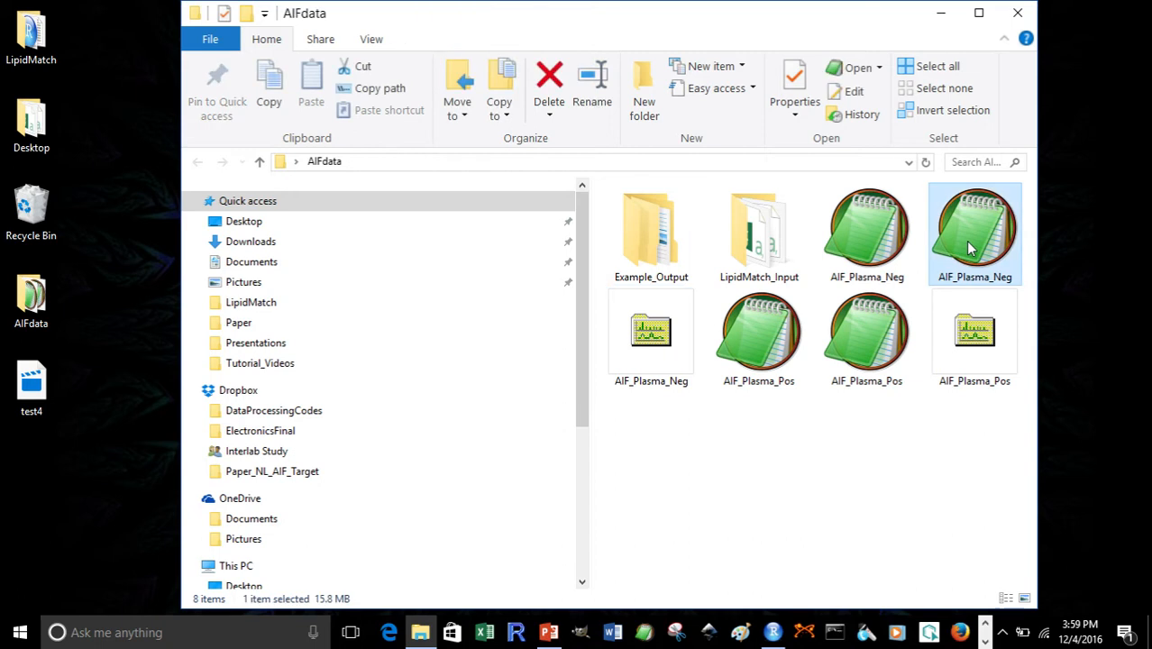
Move the four converted AIF_Plasma ms1 and ms2 files into the LipidMatch_Input folder
ctrl+click(871, 255)
ctrl+click(755, 329)
ctrl+click(886, 350)
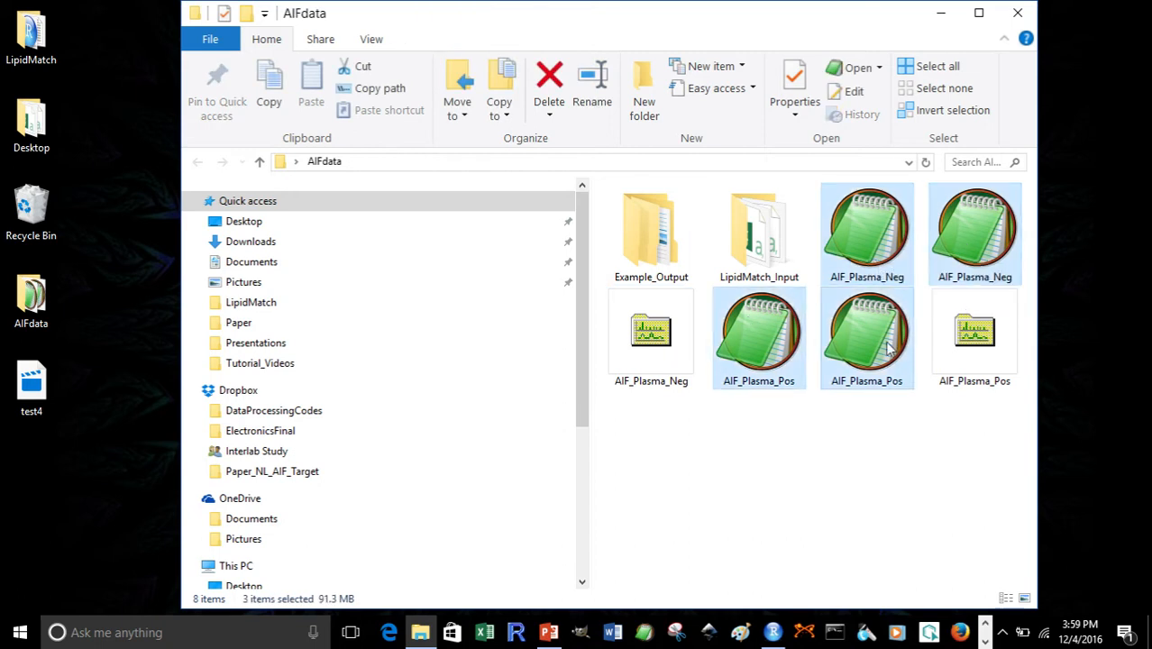
drag(886, 356, 758, 263)
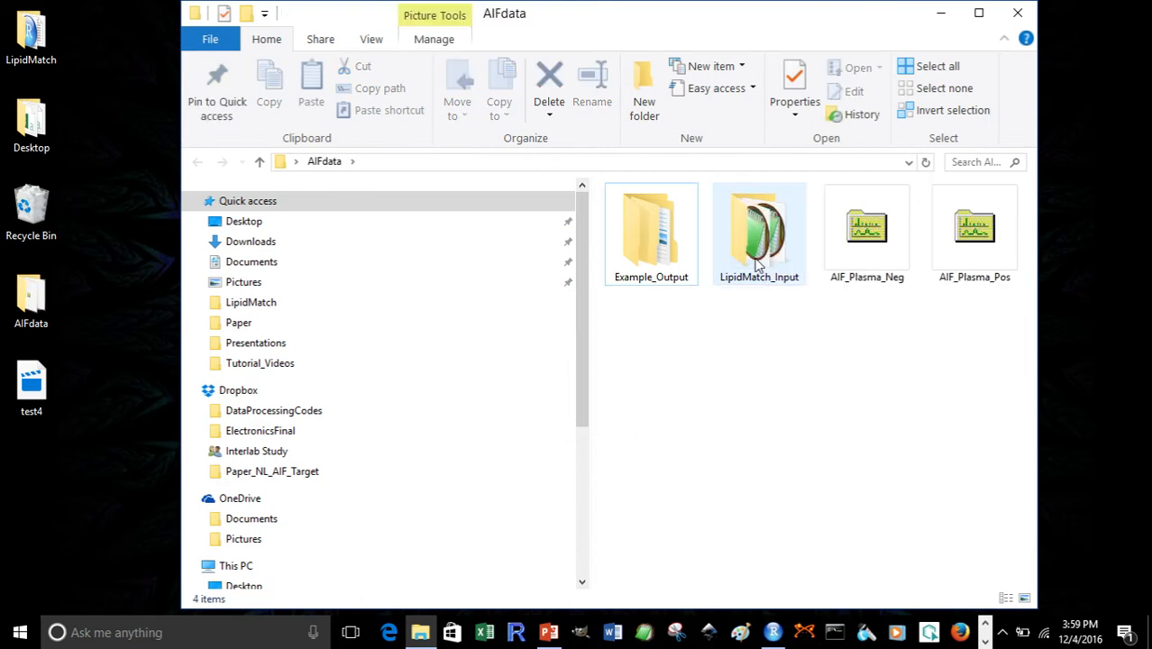
Open the LipidMatch_Input folder and delete its Output subfolder
double_click(751, 244)
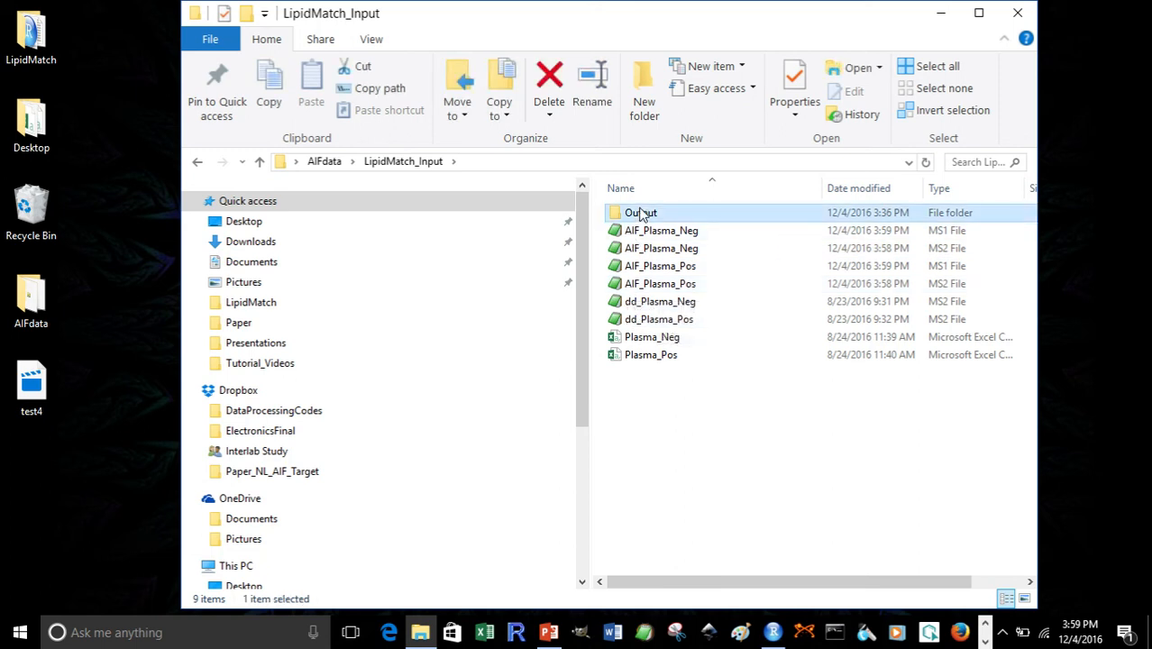
right_click(637, 214)
click(685, 554)
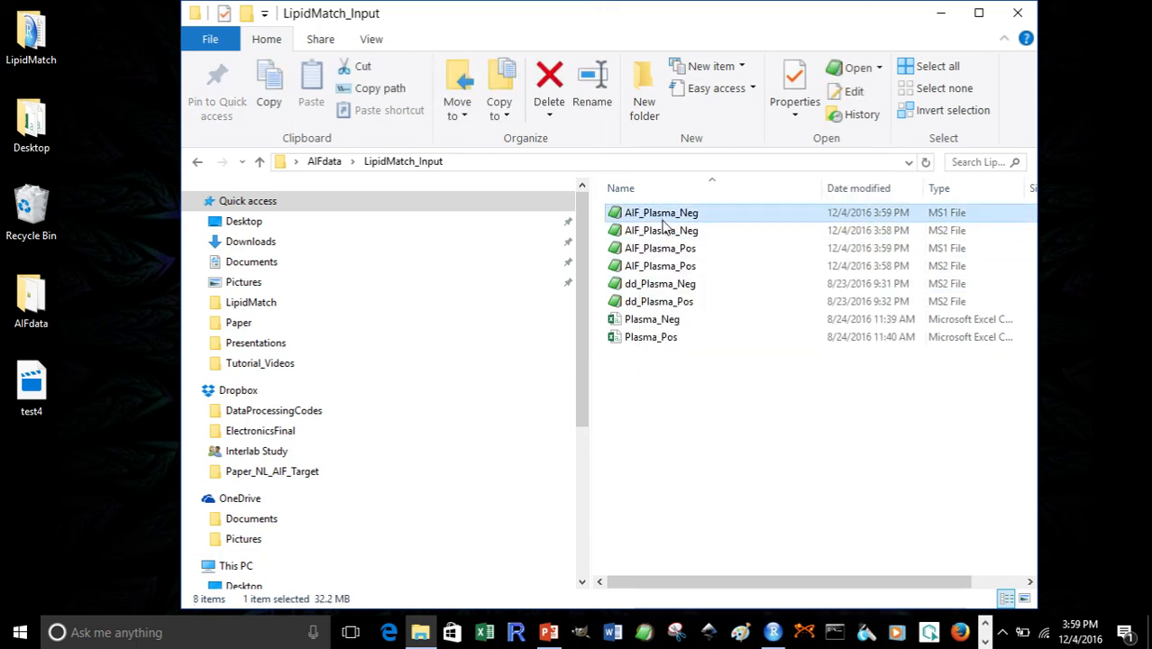
Examine the names and types of the four AIF_Plasma files, comparing the ms1 and ms2 naming for Neg and Pos
ctrl+click(663, 231)
ctrl+click(662, 248)
ctrl+click(662, 268)
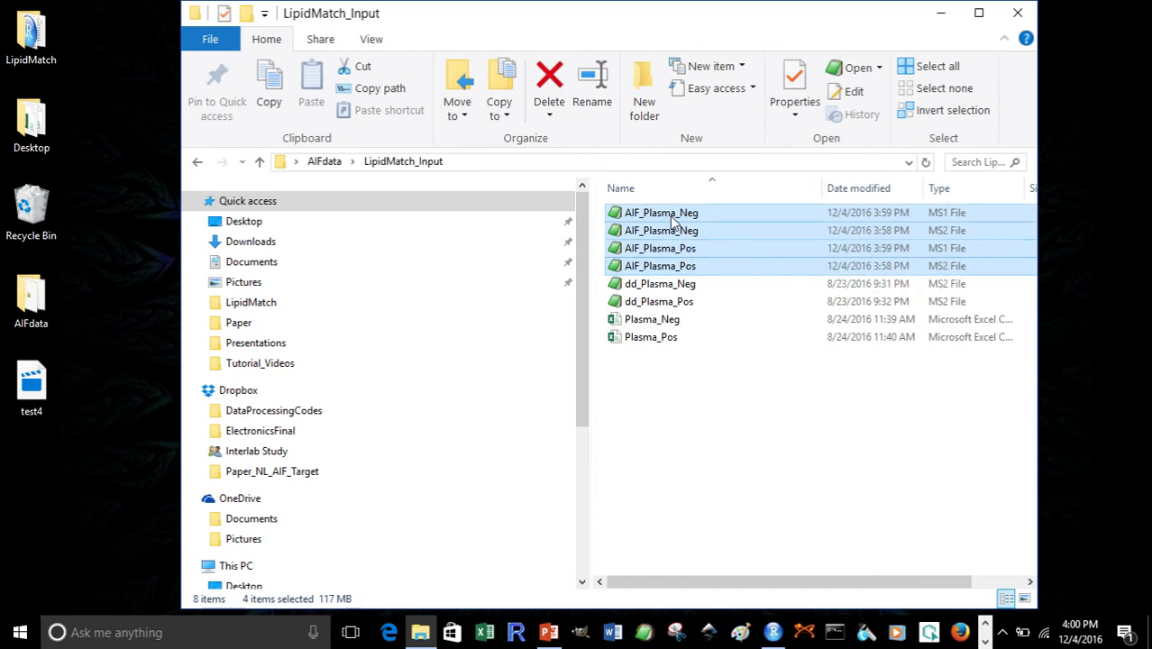
click(709, 214)
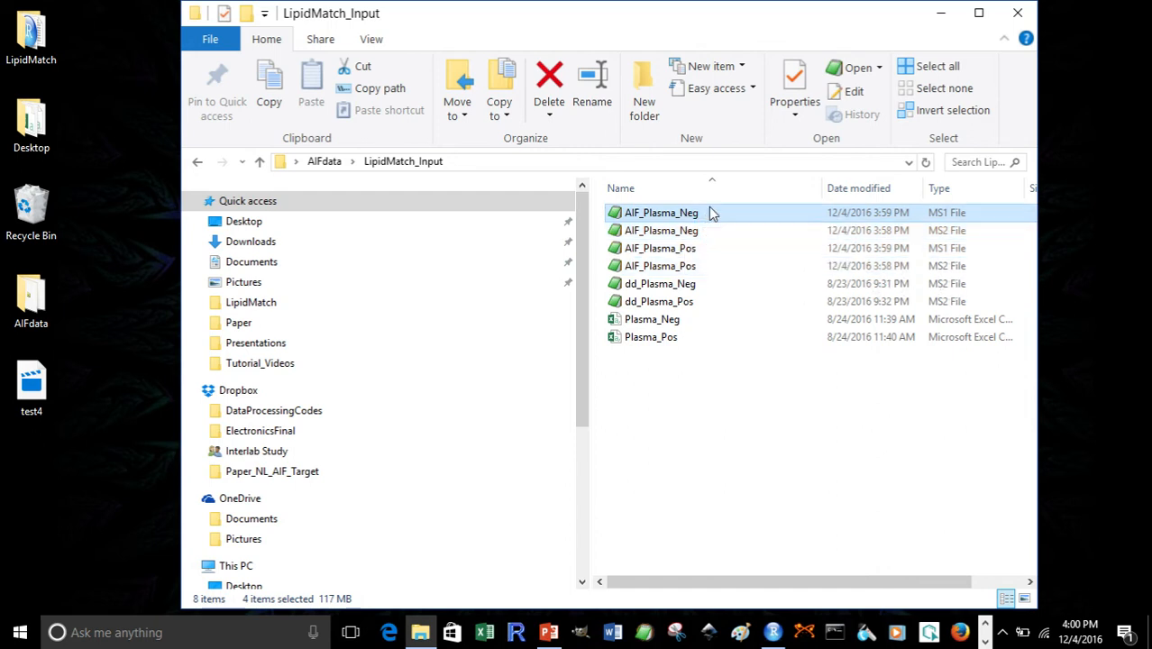
click(721, 233)
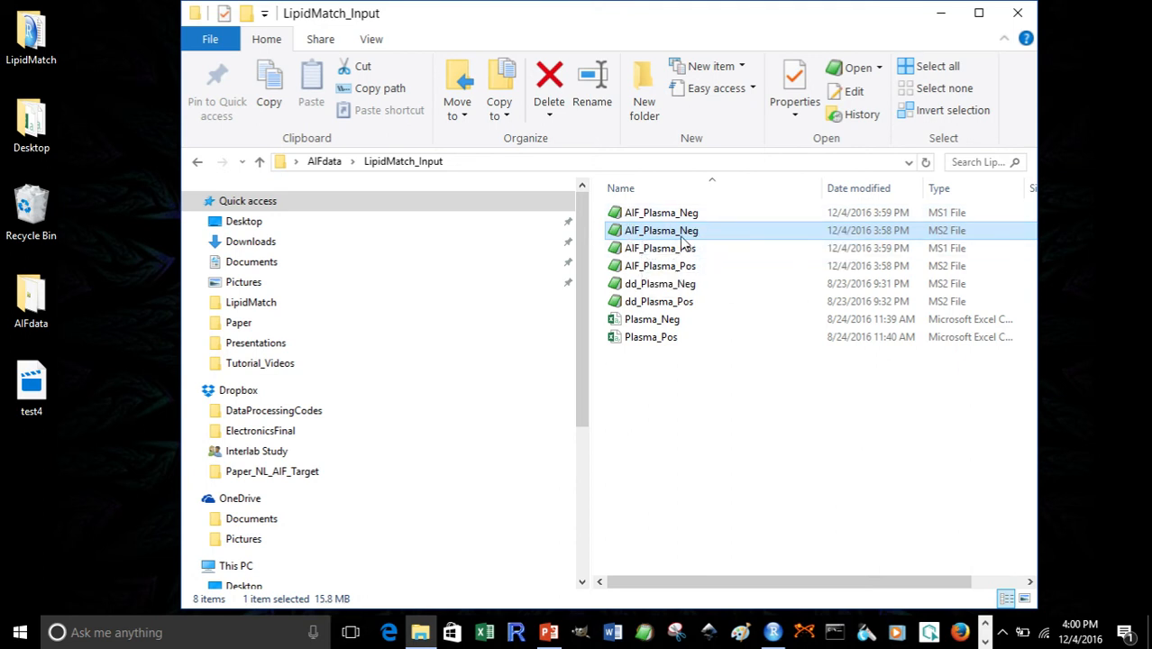
click(640, 233)
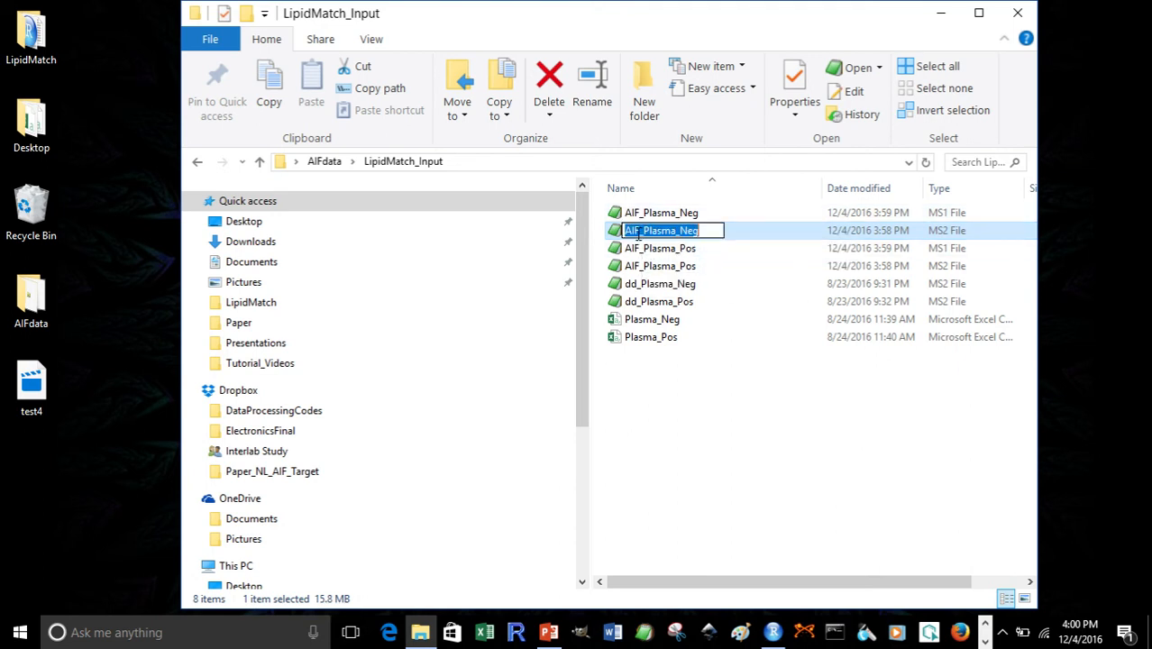
drag(641, 233, 629, 233)
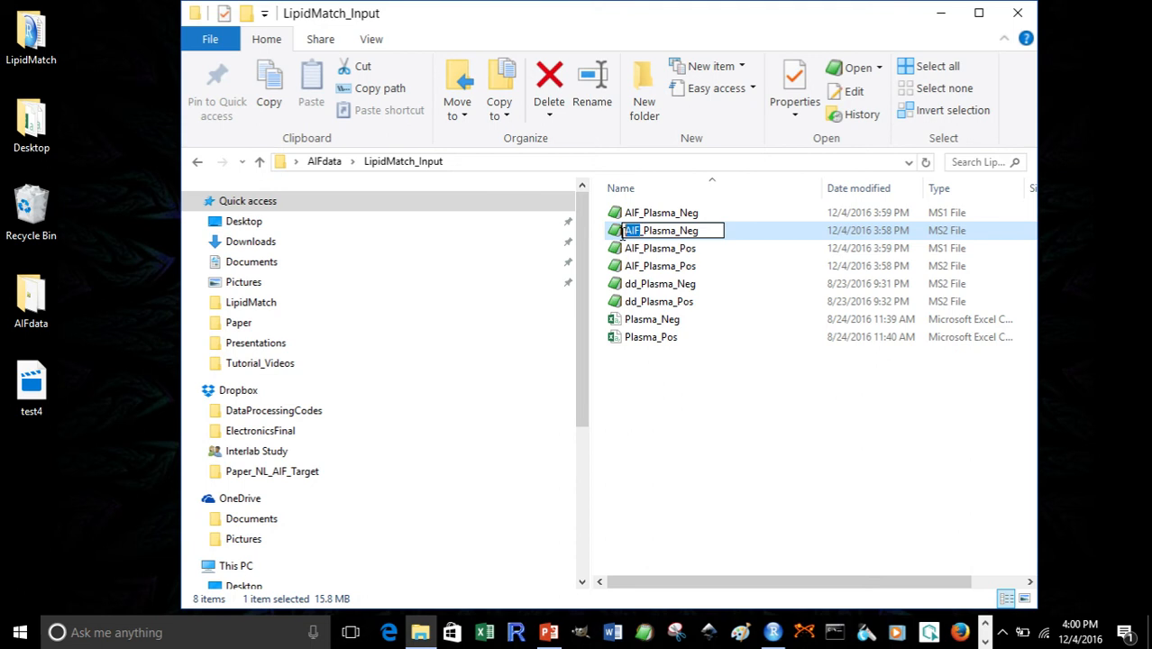
click(639, 253)
click(642, 268)
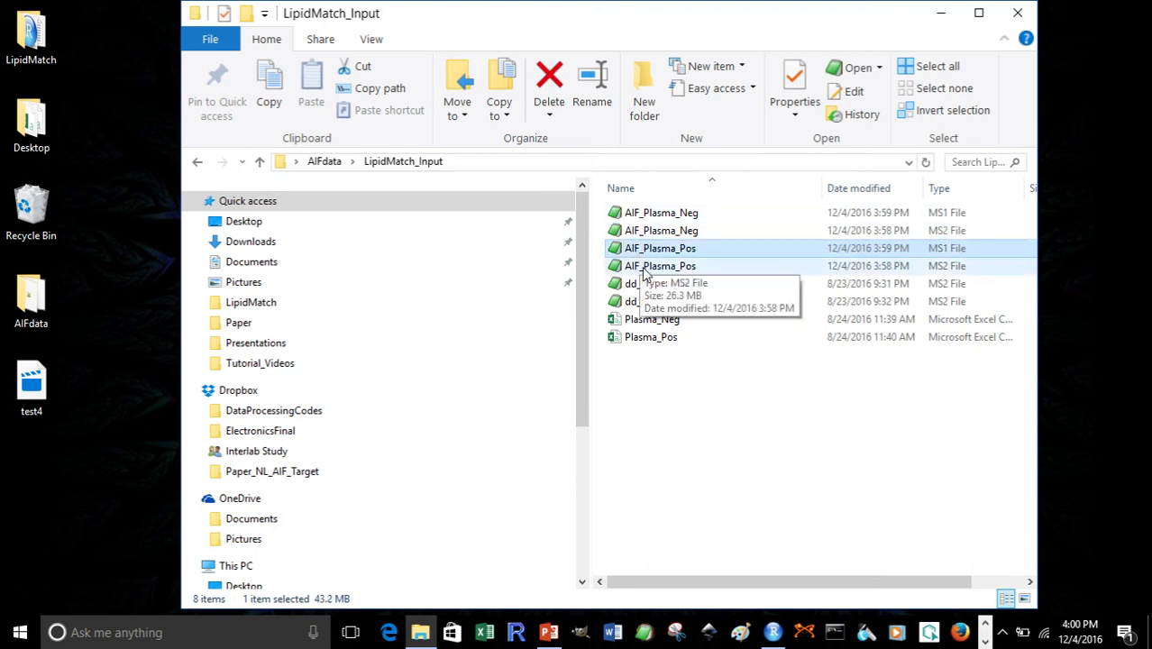
click(655, 384)
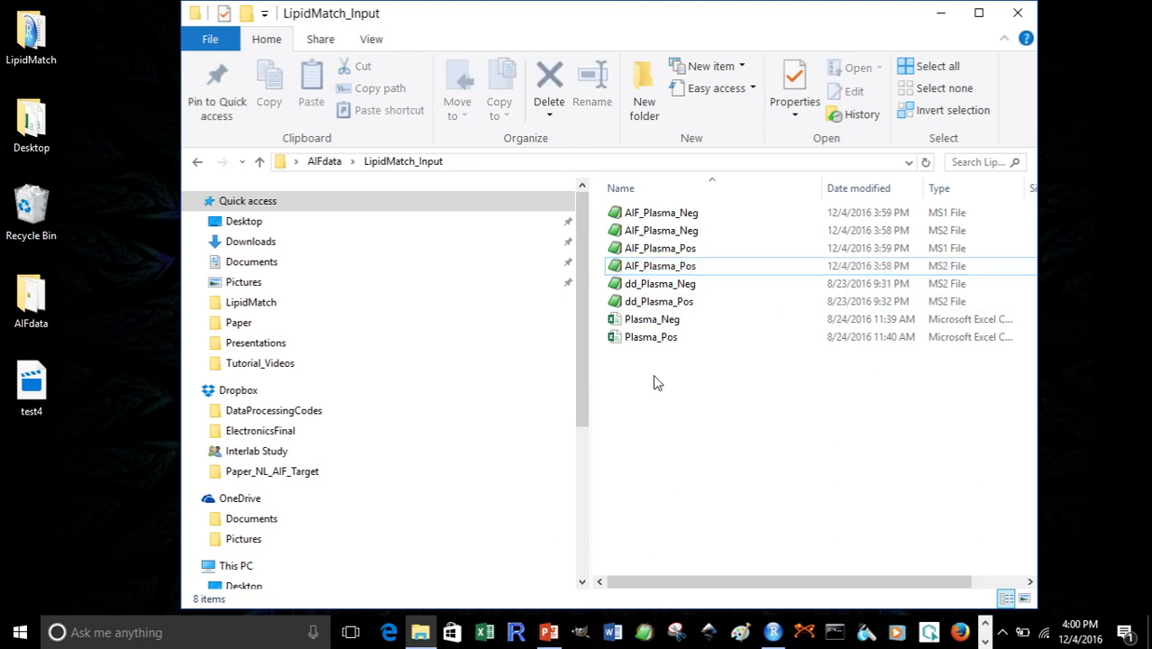
Examine the naming of the dd_Plasma ms2 files and the Plasma_Neg and Plasma_Pos feature tables
click(655, 286)
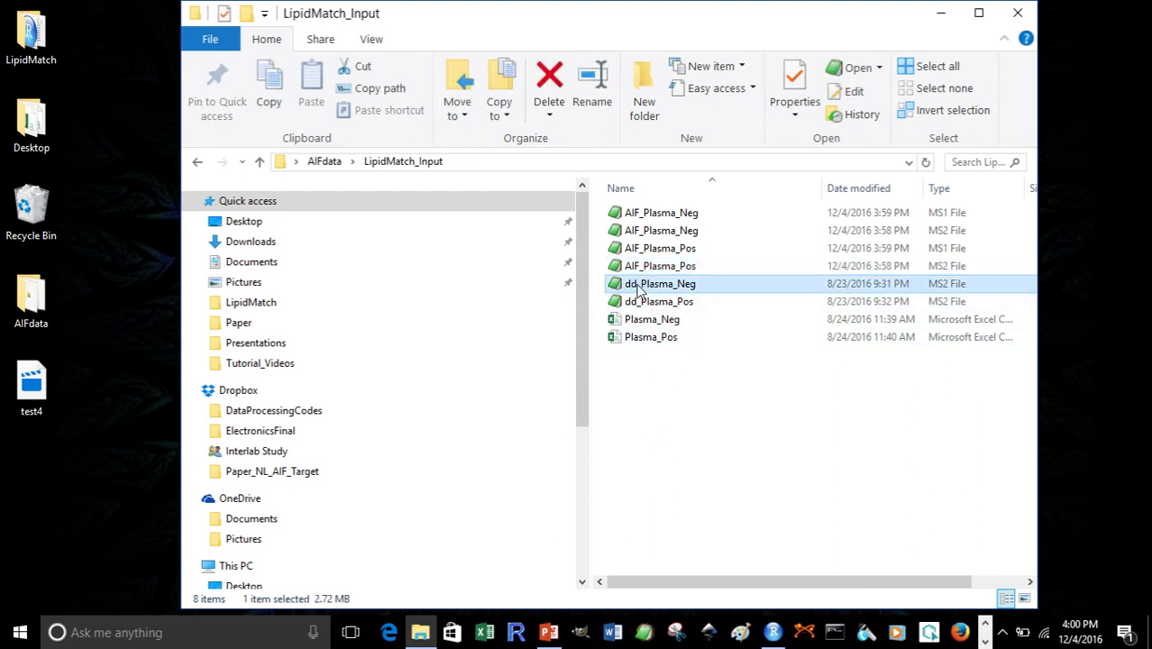
click(637, 287)
click(636, 304)
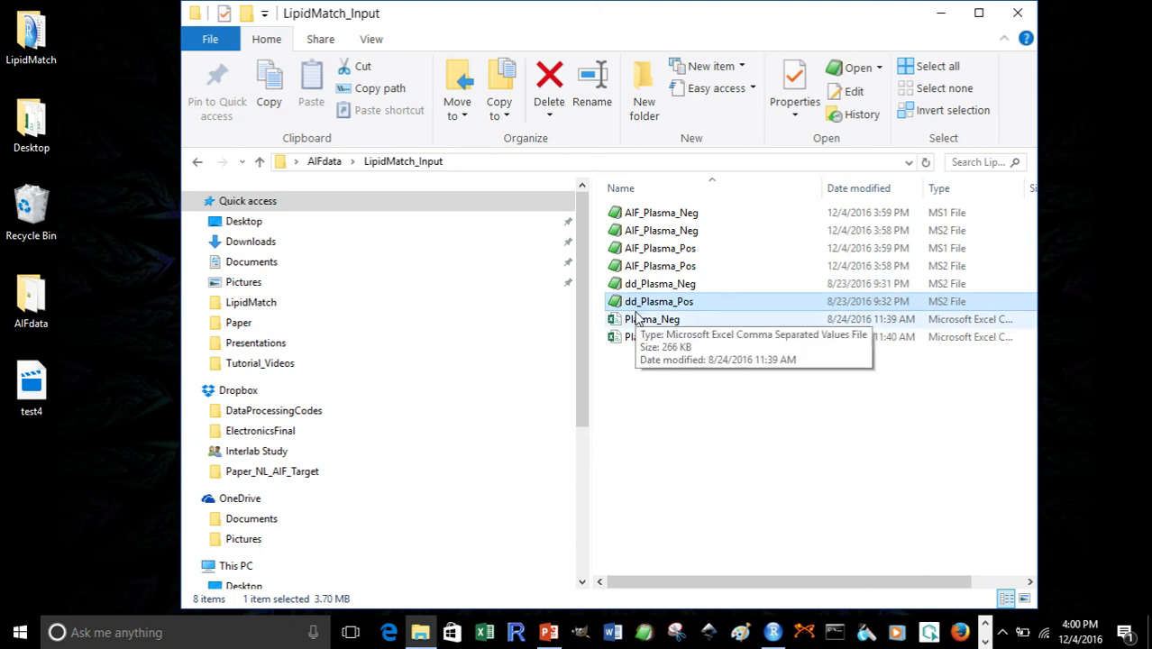
click(631, 321)
click(633, 343)
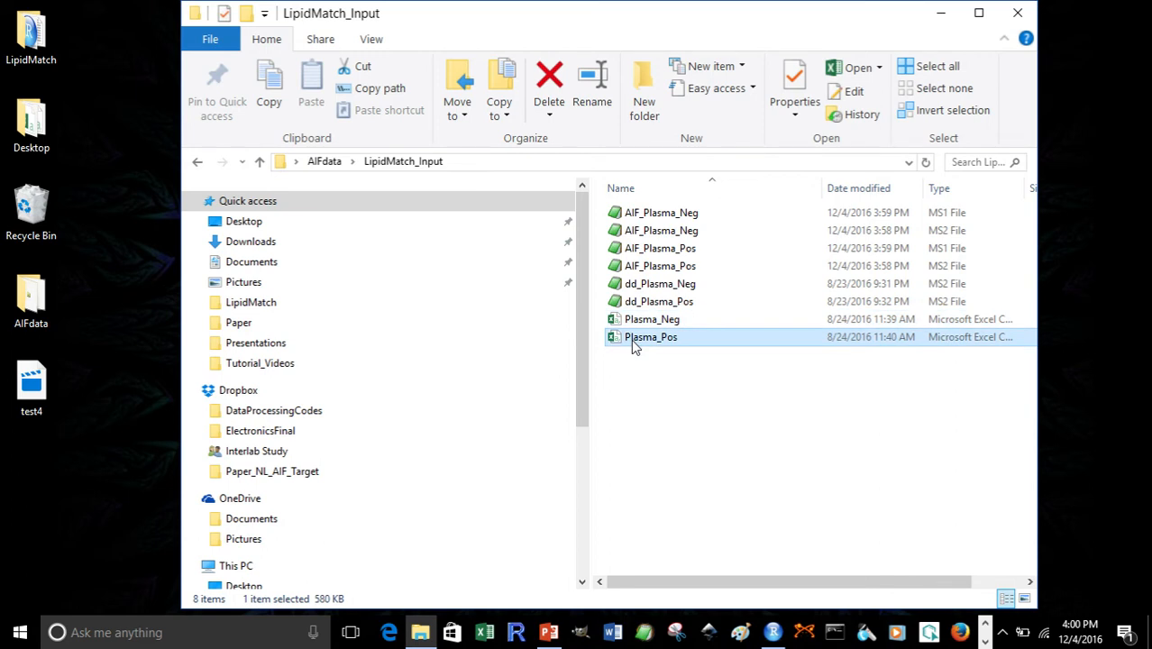
click(641, 392)
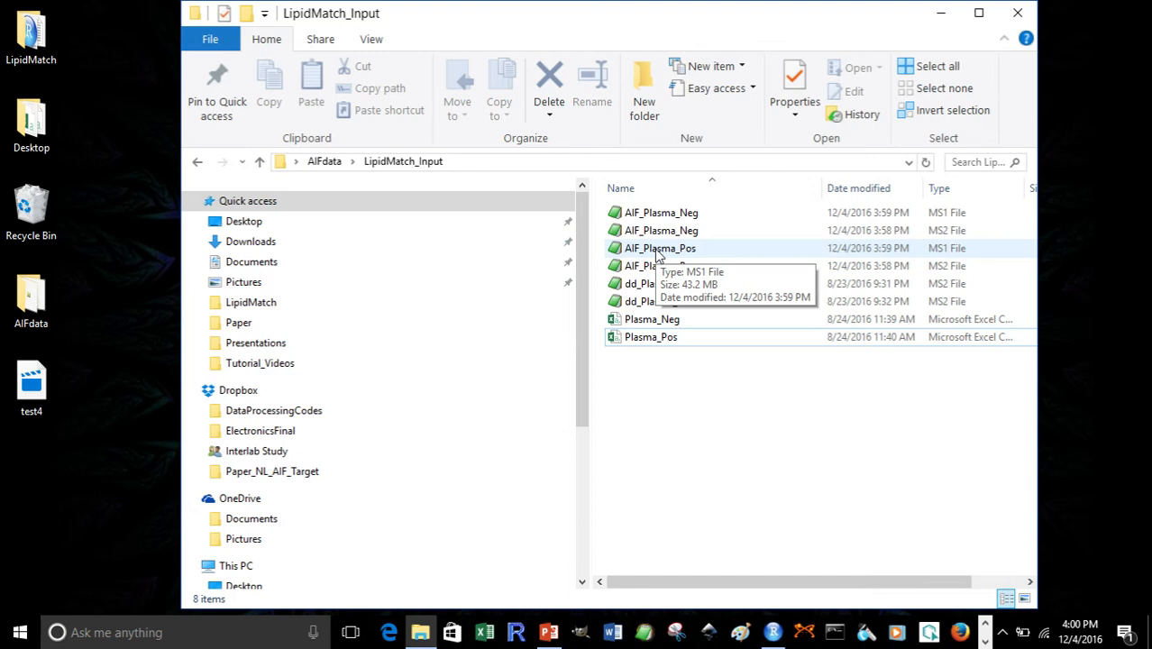
click(646, 324)
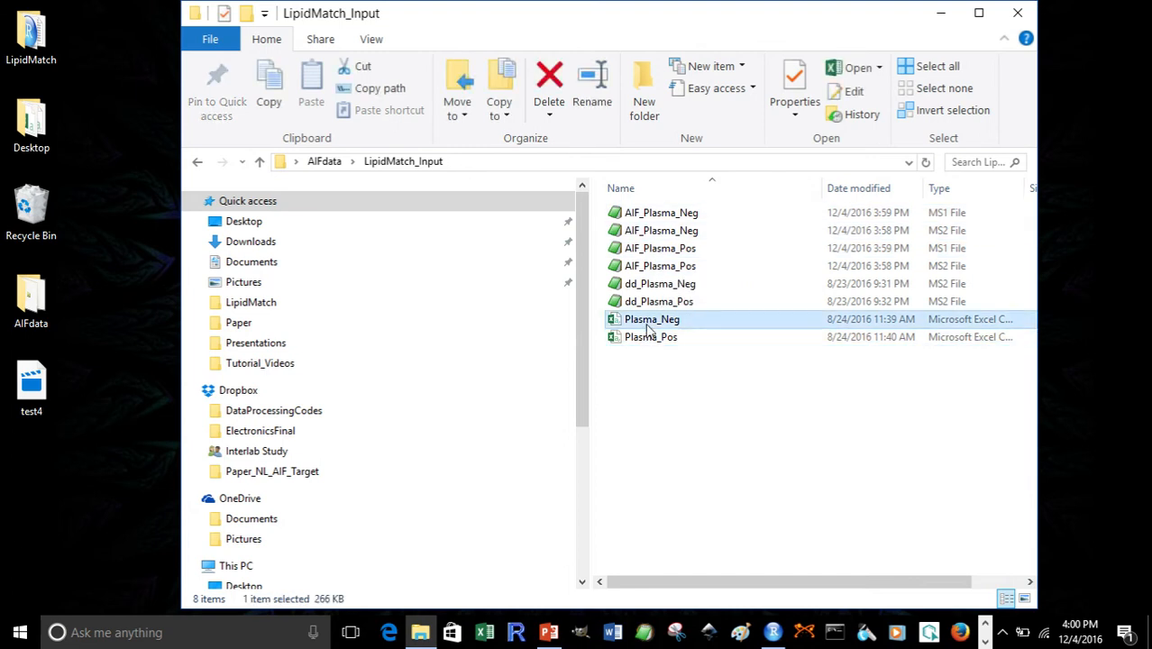
click(646, 341)
click(618, 447)
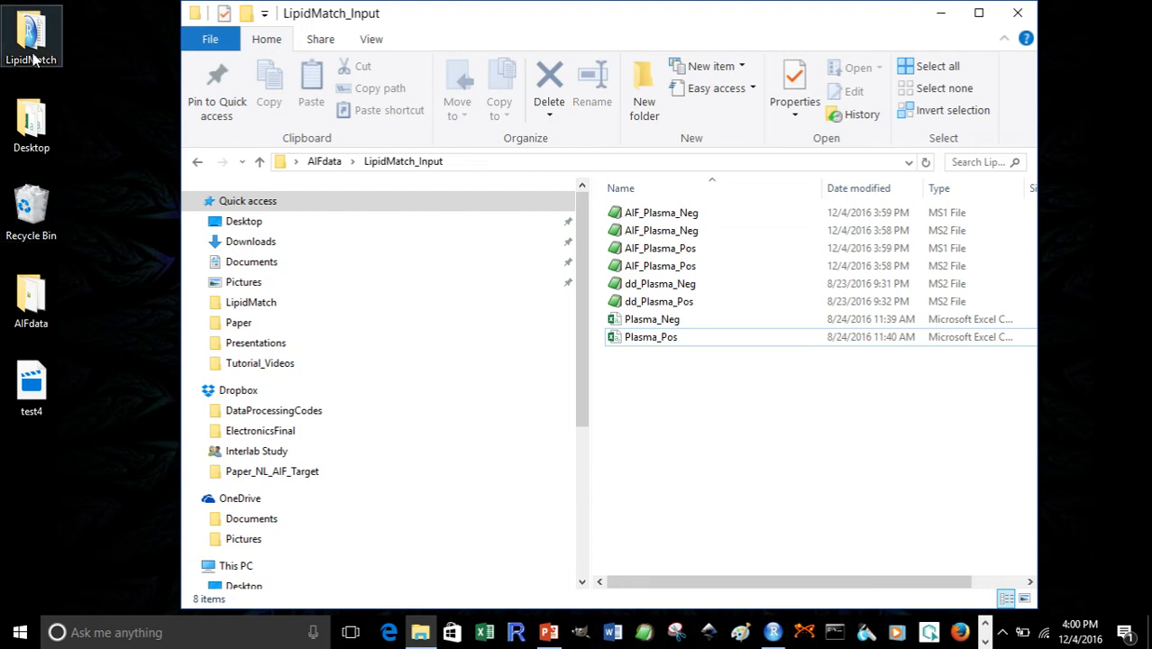
Open the 2016_11_29_LipidMatch R script from the desktop's LipidMatch folder in RStudio and close the 2016_11_29_LipidMatch_30ppm.R script
click(964, 12)
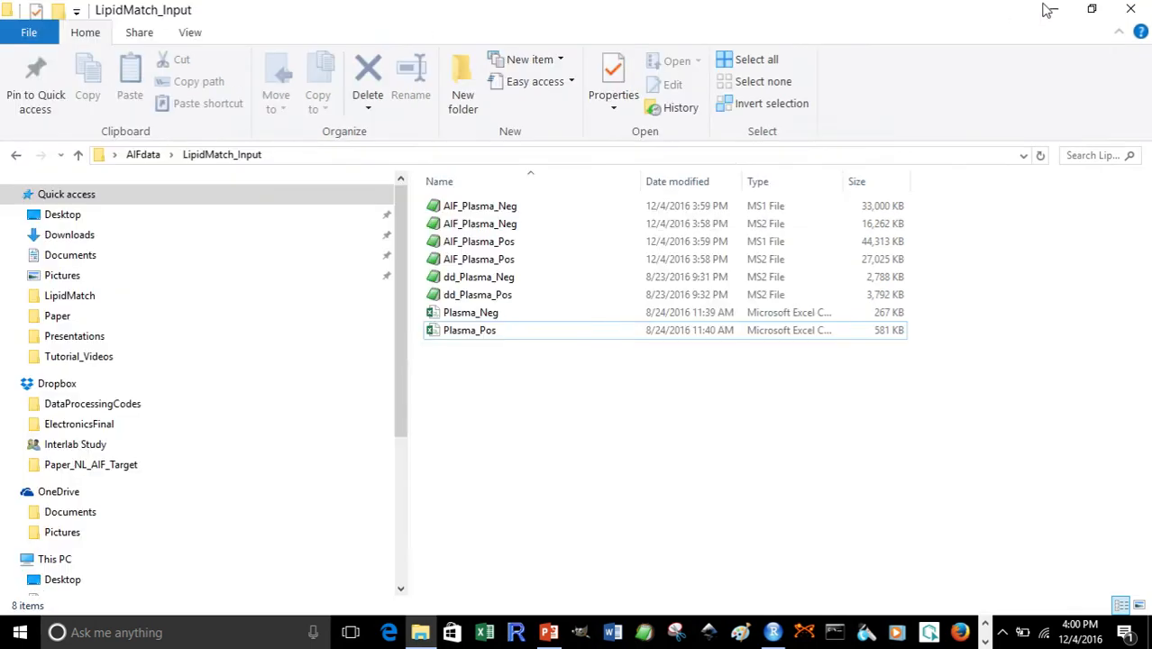
click(1053, 10)
double_click(31, 34)
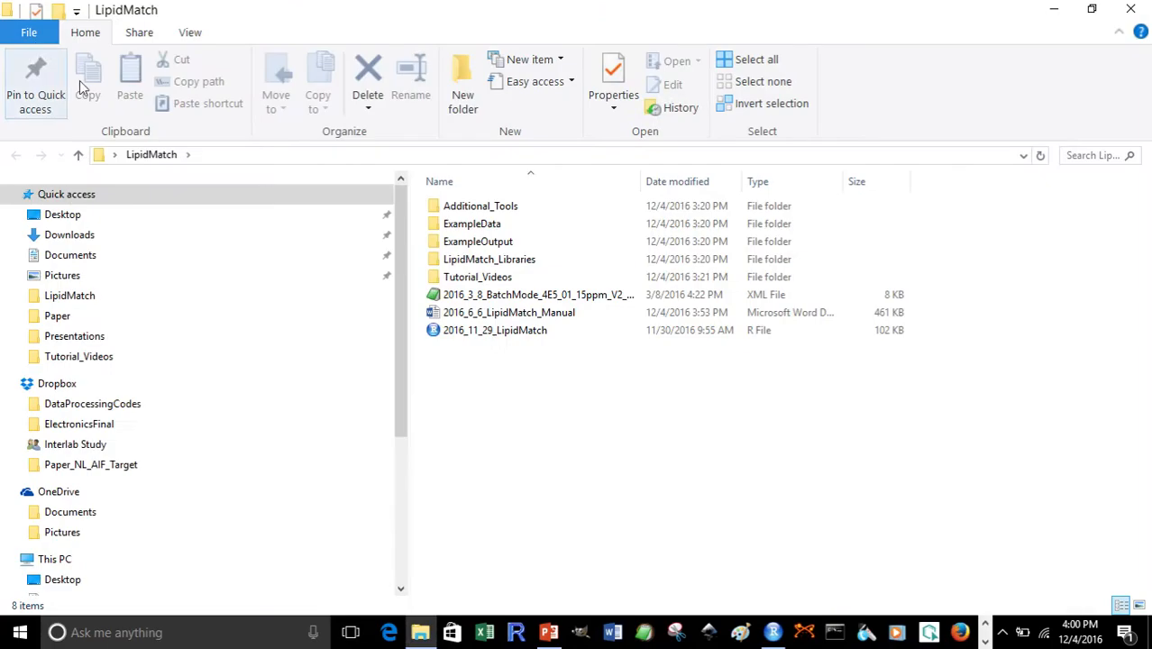
double_click(471, 330)
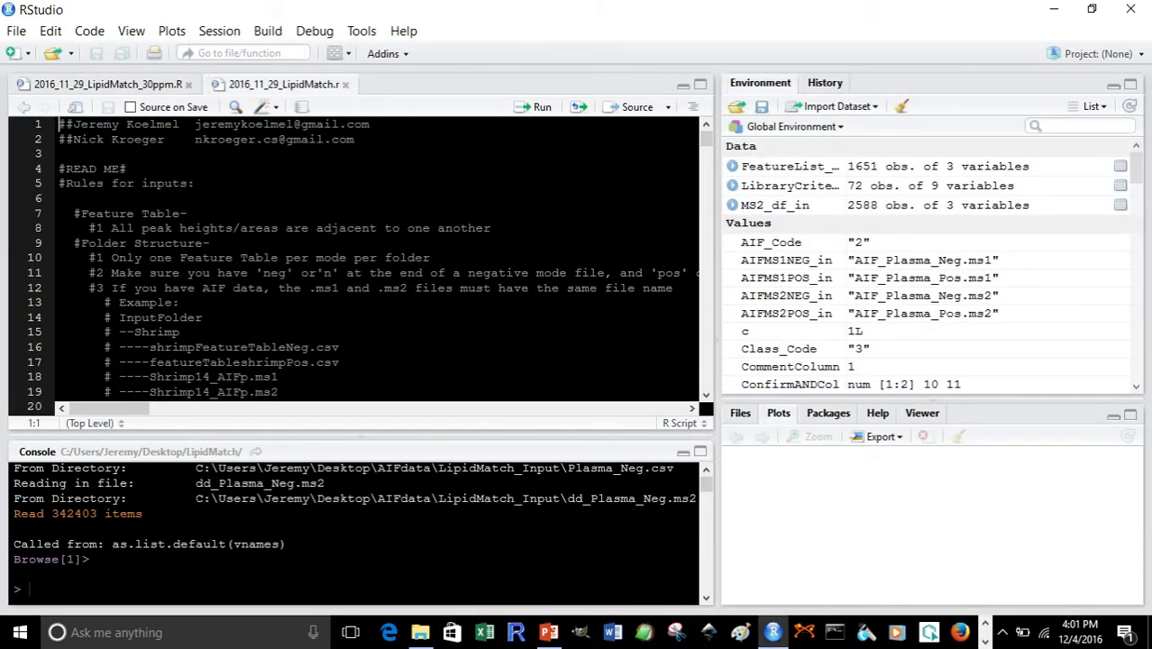
click(188, 84)
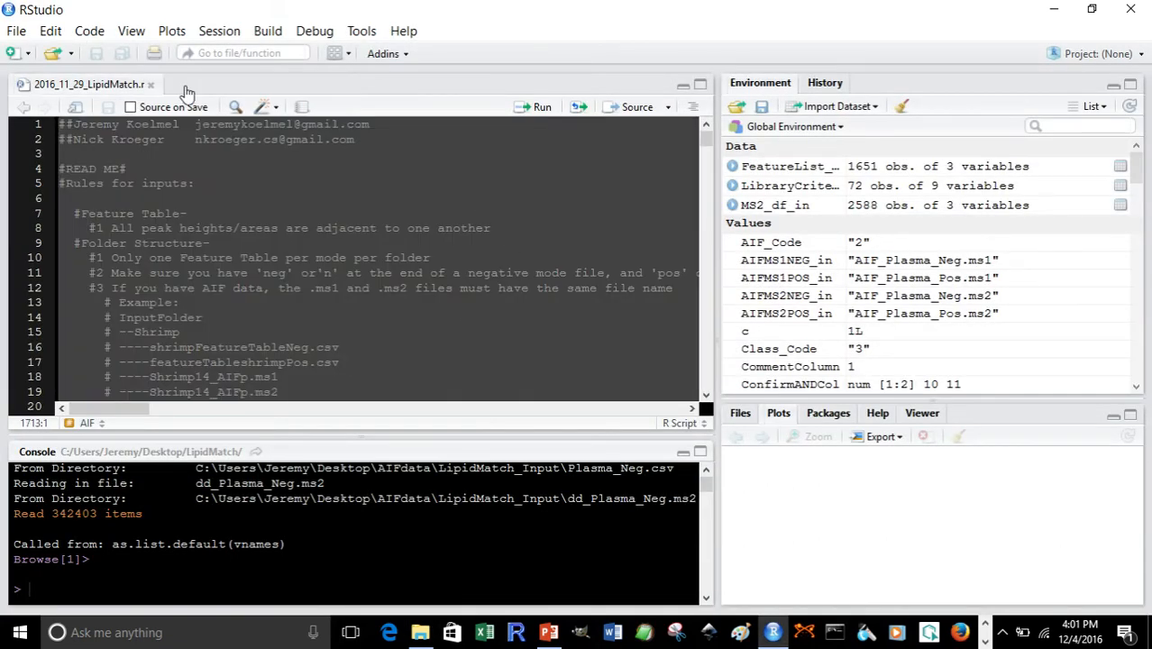
Run the entire 2016_11_29_LipidMatch script and minimize the RStudio and LipidMatch folder windows
click(544, 107)
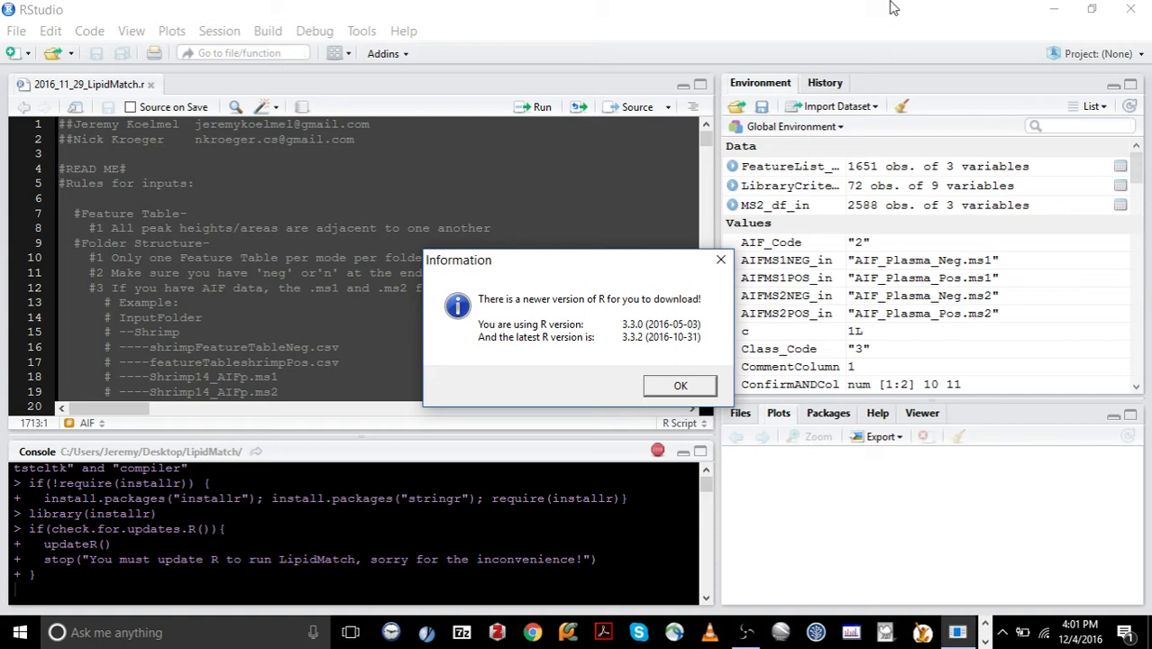
click(1053, 11)
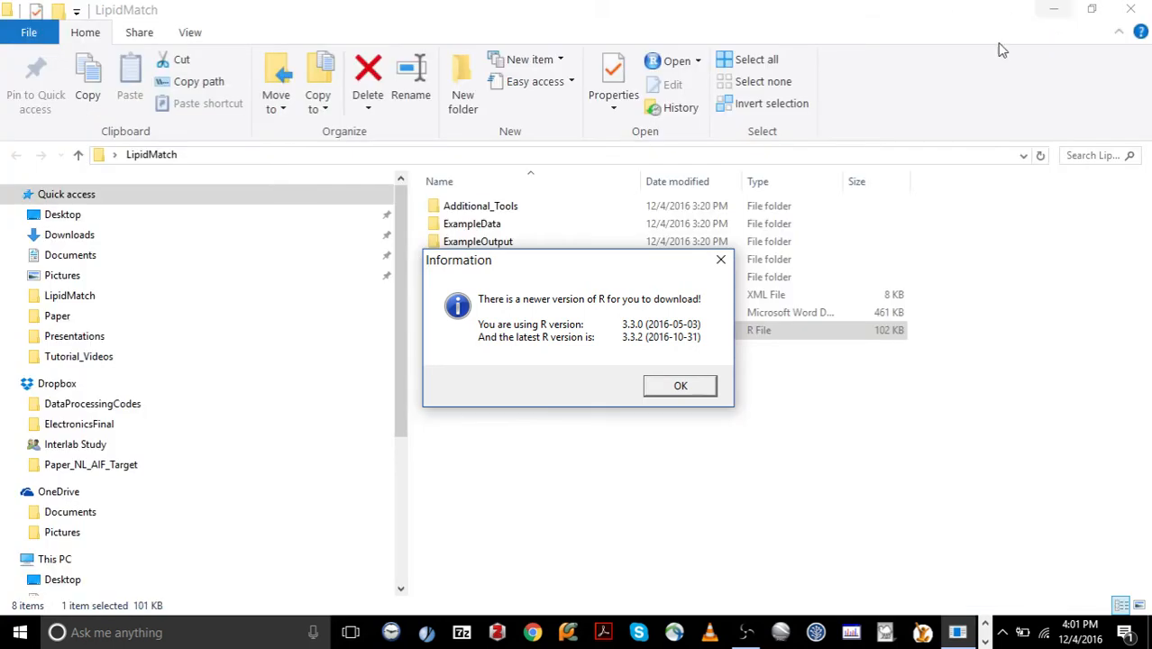
click(1051, 9)
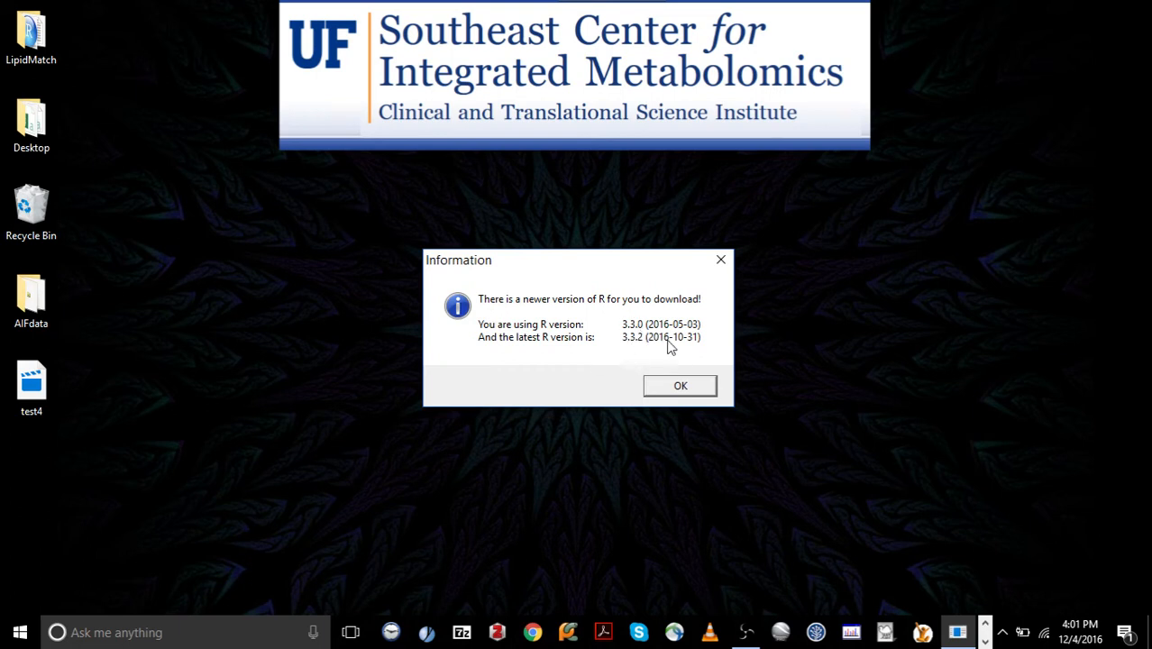
Dismiss the R version notices without viewing the NEWS about the new release
click(679, 388)
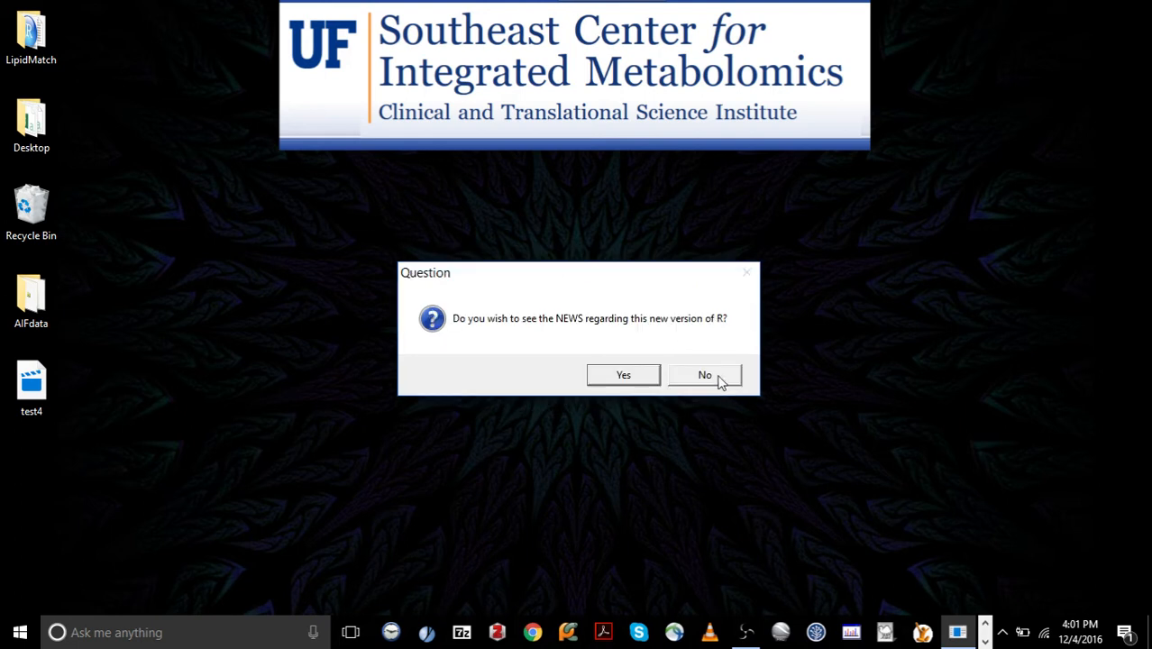
click(721, 378)
click(679, 376)
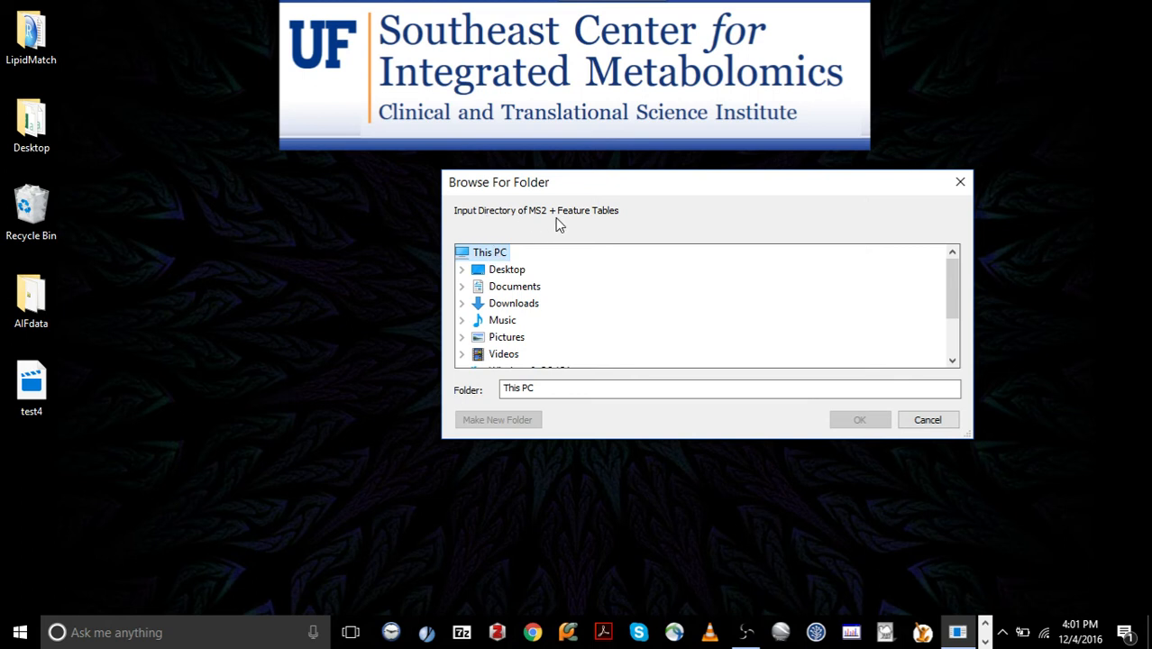
Choose Desktop\AIFdata\LipidMatch_Input as the input directory of MS2 and feature tables
click(461, 270)
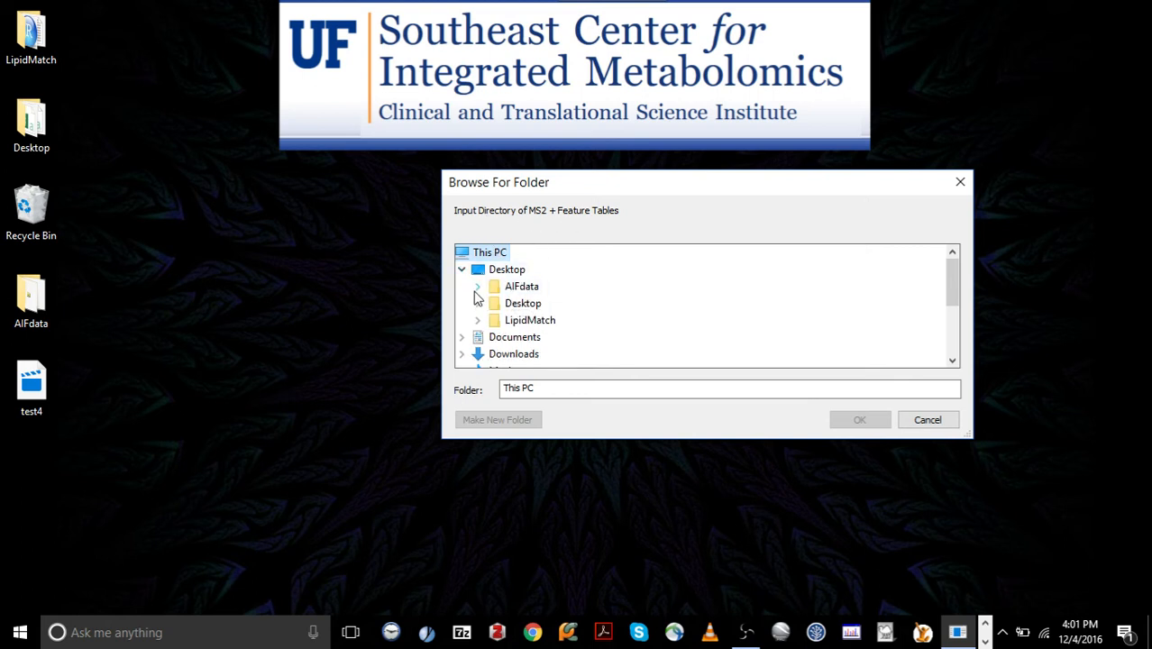
click(477, 286)
click(530, 322)
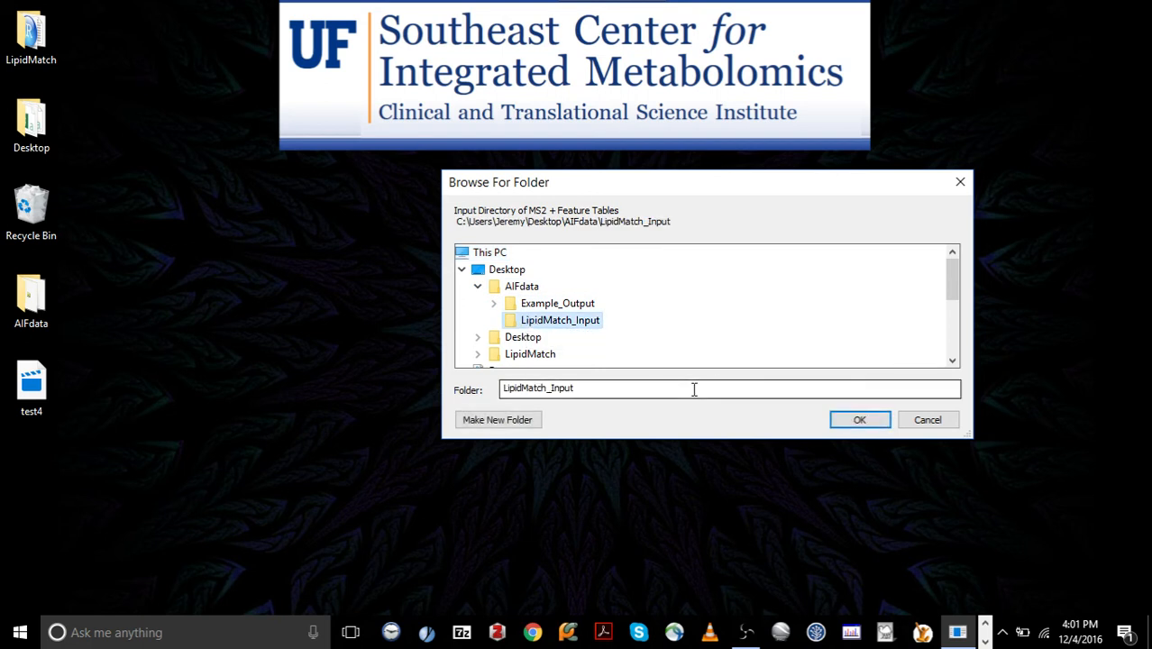
click(858, 421)
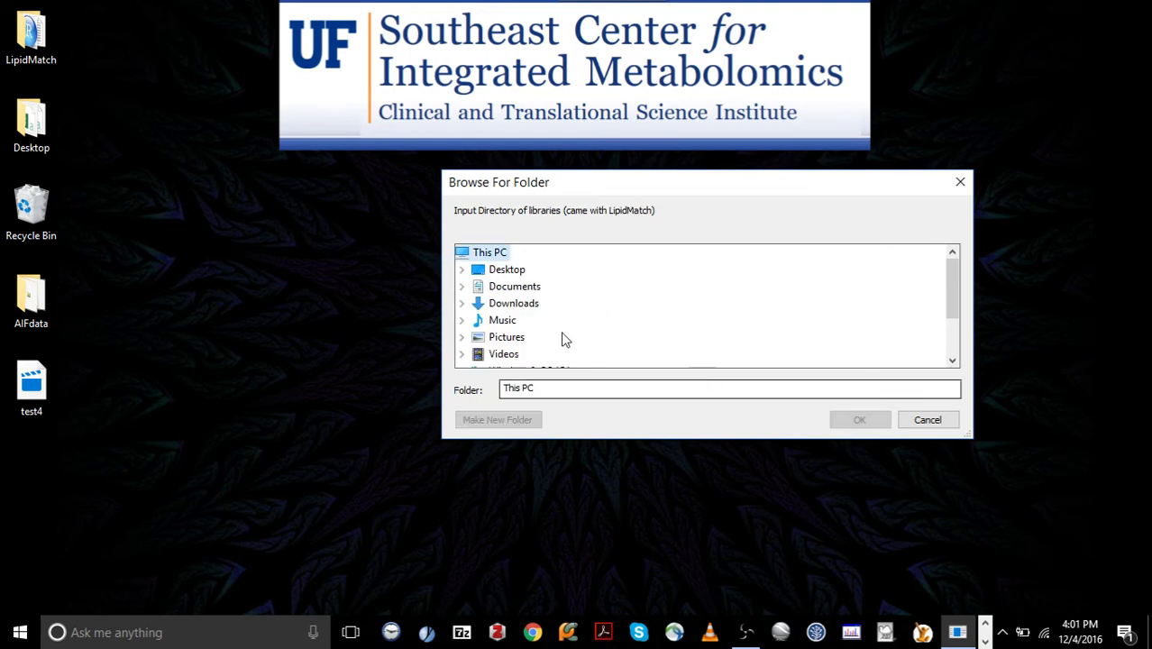
Choose Desktop\LipidMatch\LipidMatch_Libraries as the input directory of libraries
click(462, 269)
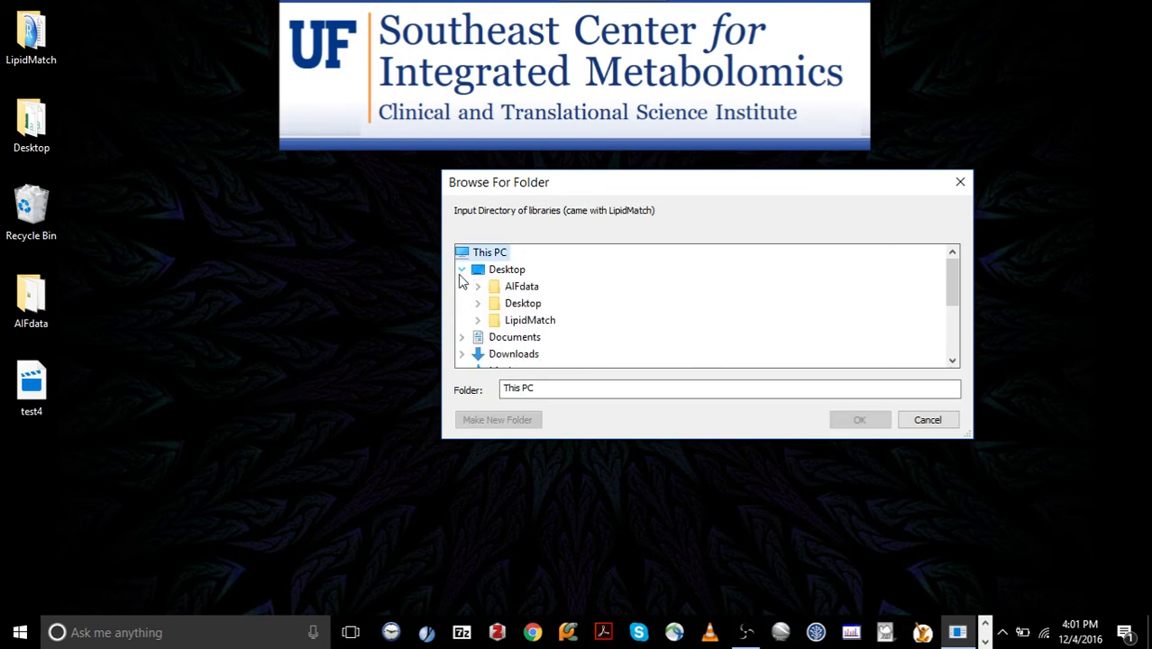
click(478, 321)
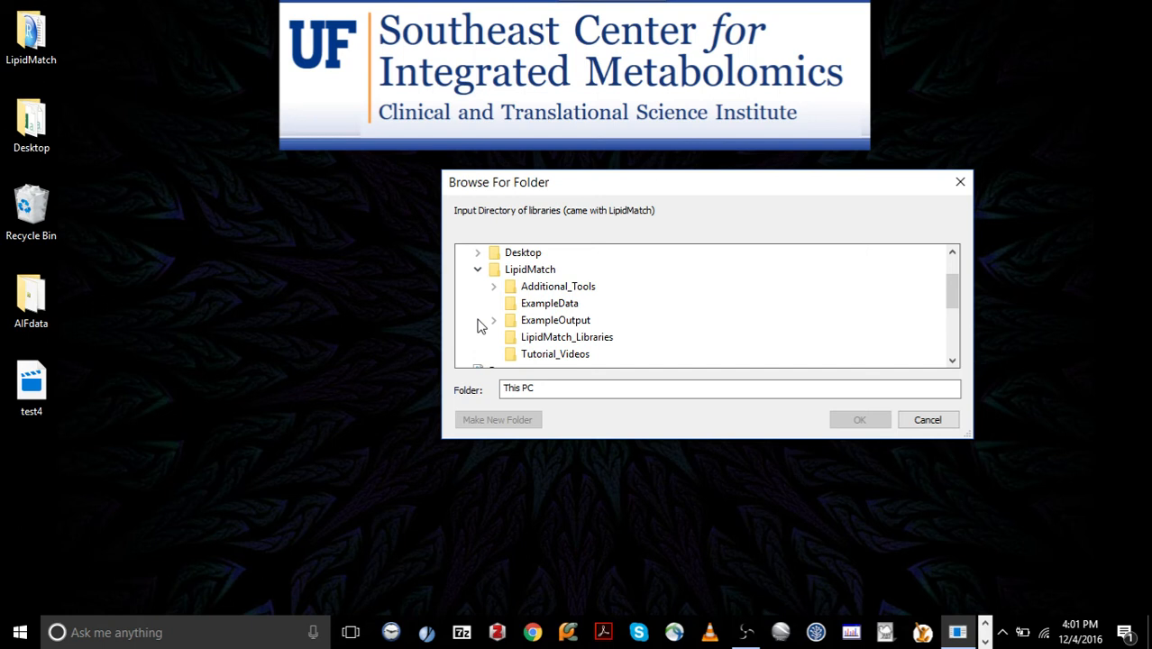
click(559, 337)
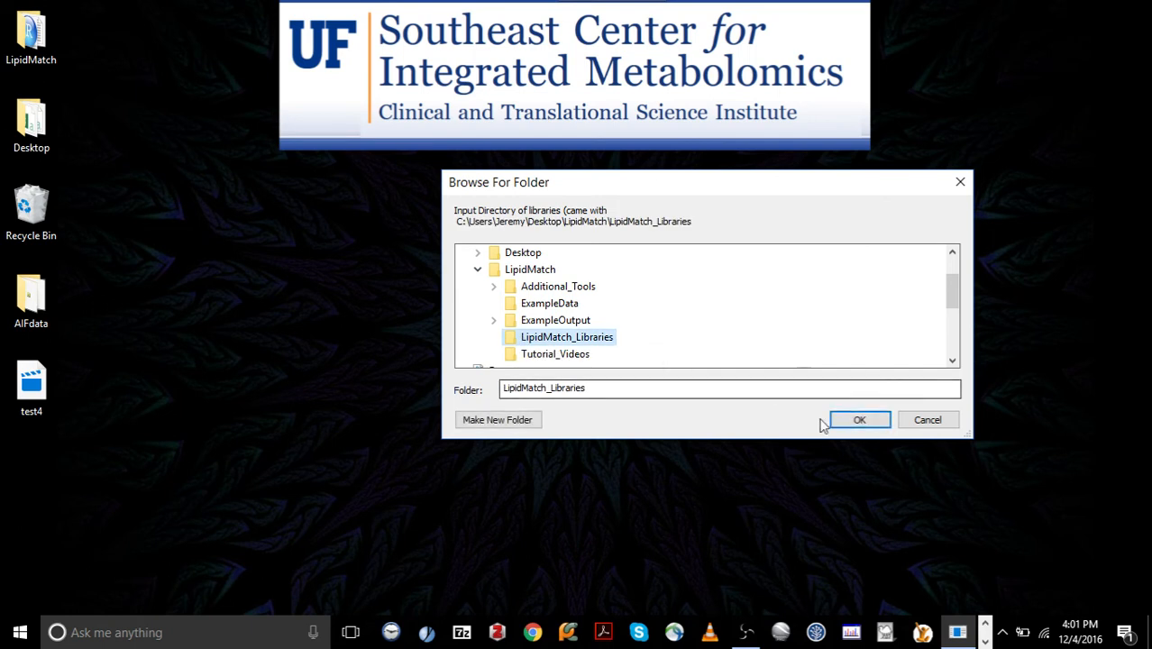
click(848, 420)
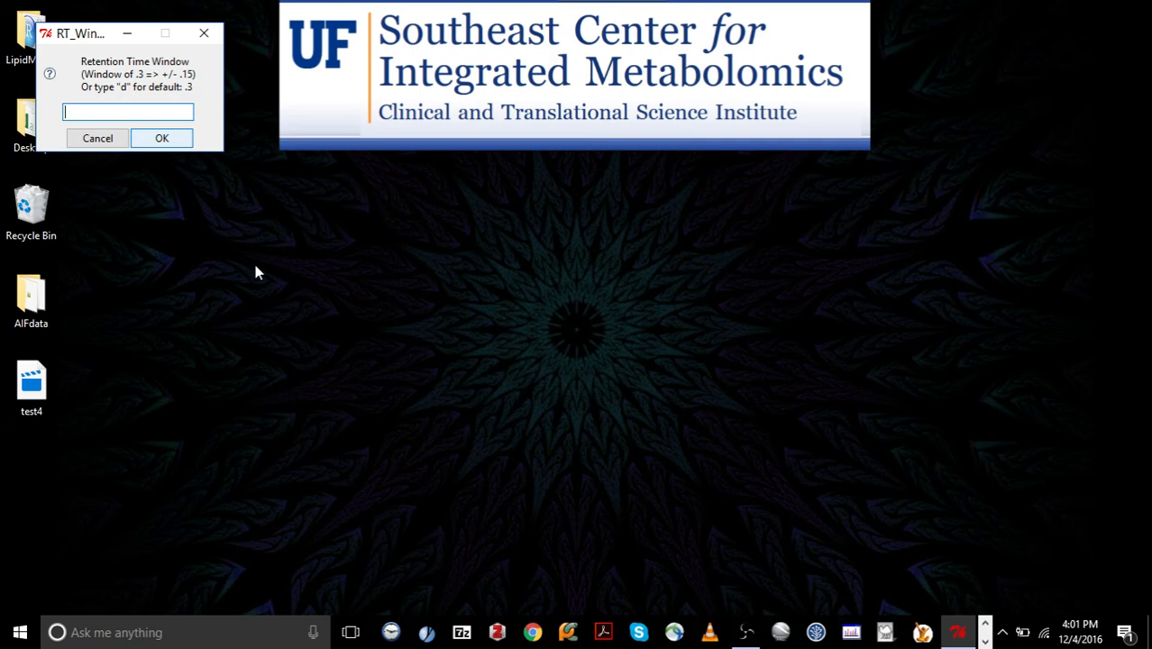
Accept the defaults for all window and threshold parameters, including retention time window .3, precursor mass accuracy window .01 and MS/MS intensity cutoff 1000
text(d)
key(Return)
text(d)
key(Return)
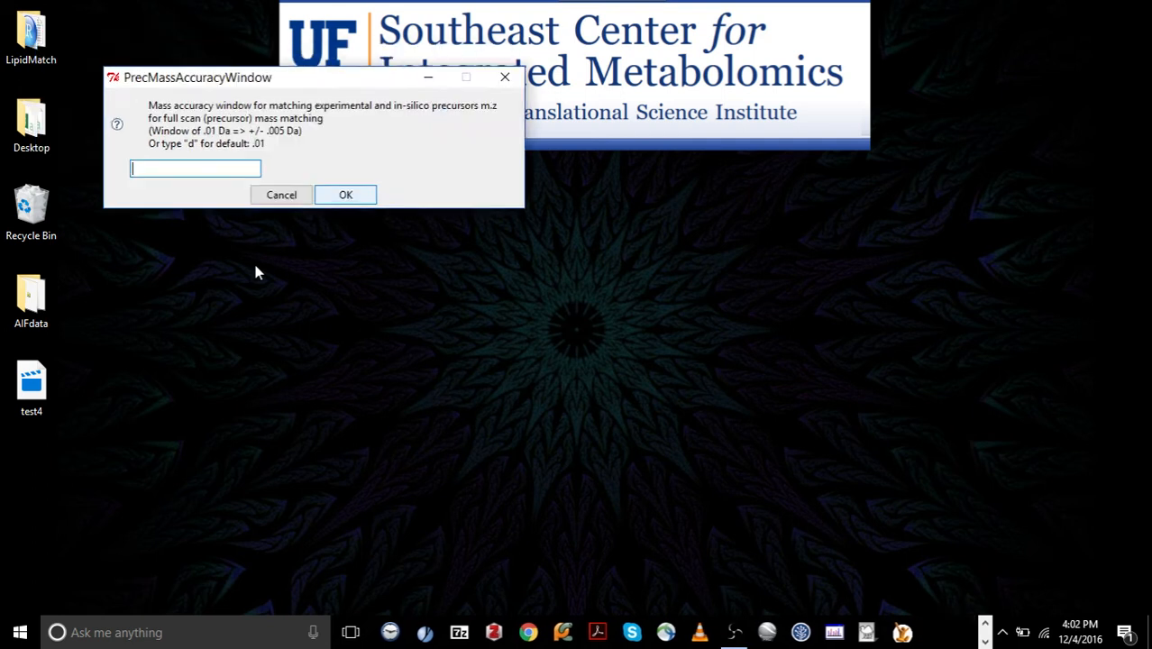
text(d)
key(Return)
text(d)
key(Return)
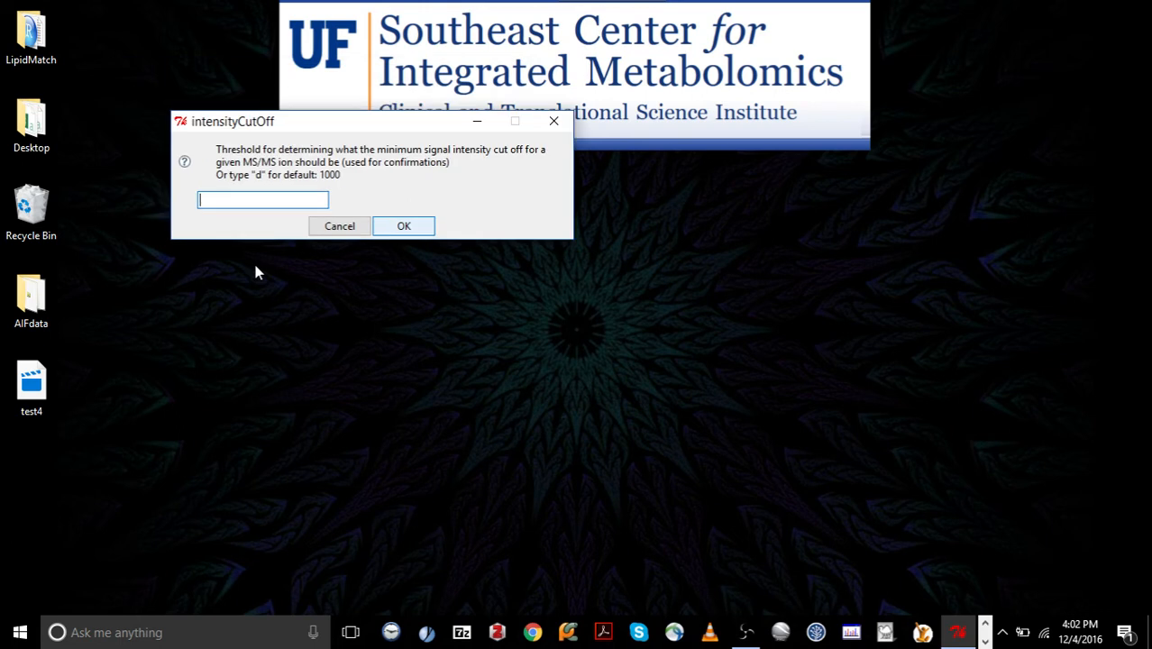
text(d)
key(Return)
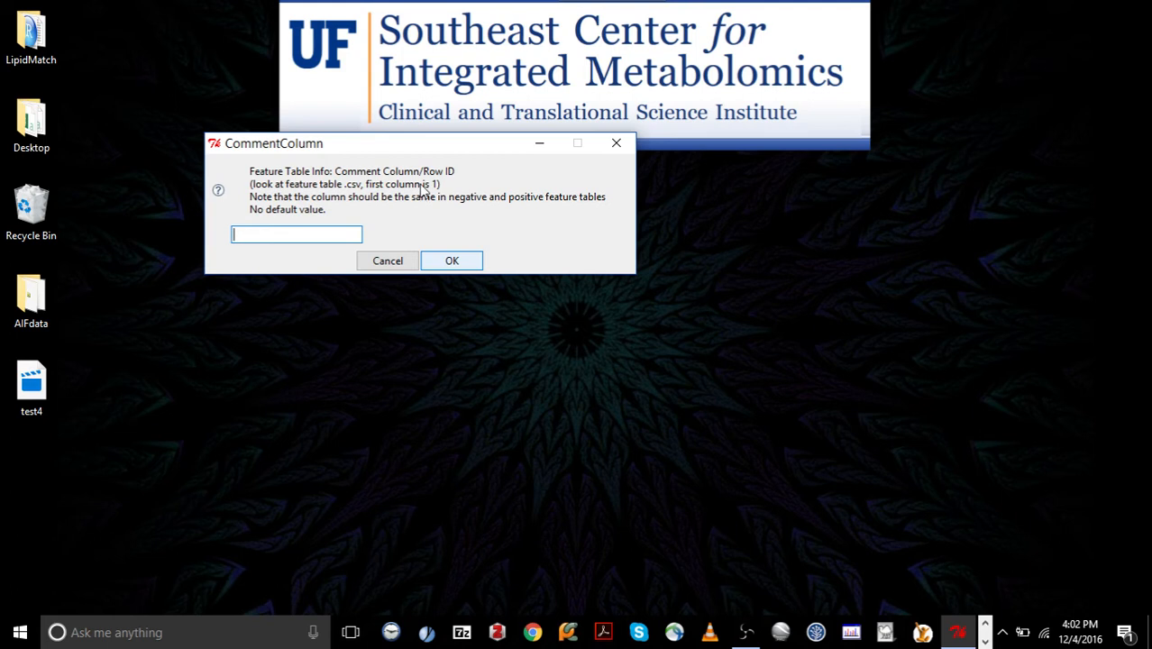
Enter the feature table layout: comment column 1, the mass-to-charge and retention time columns, and numeric data starting at row 3
key(Return)
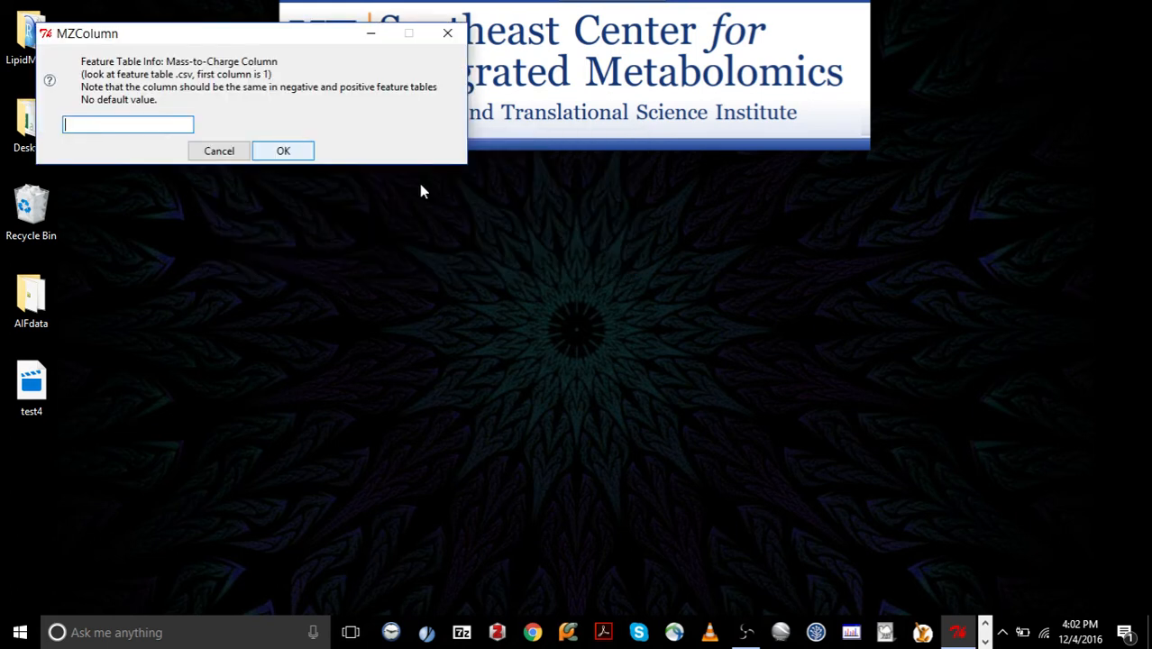
key(Return)
key(Return)
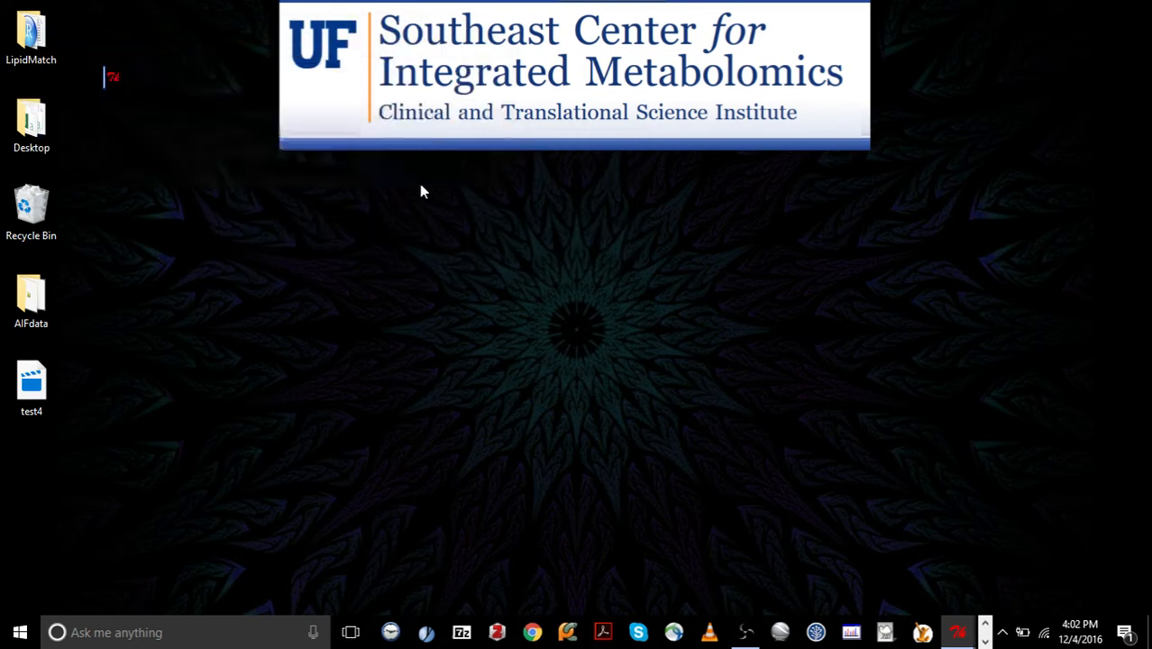
text(3)
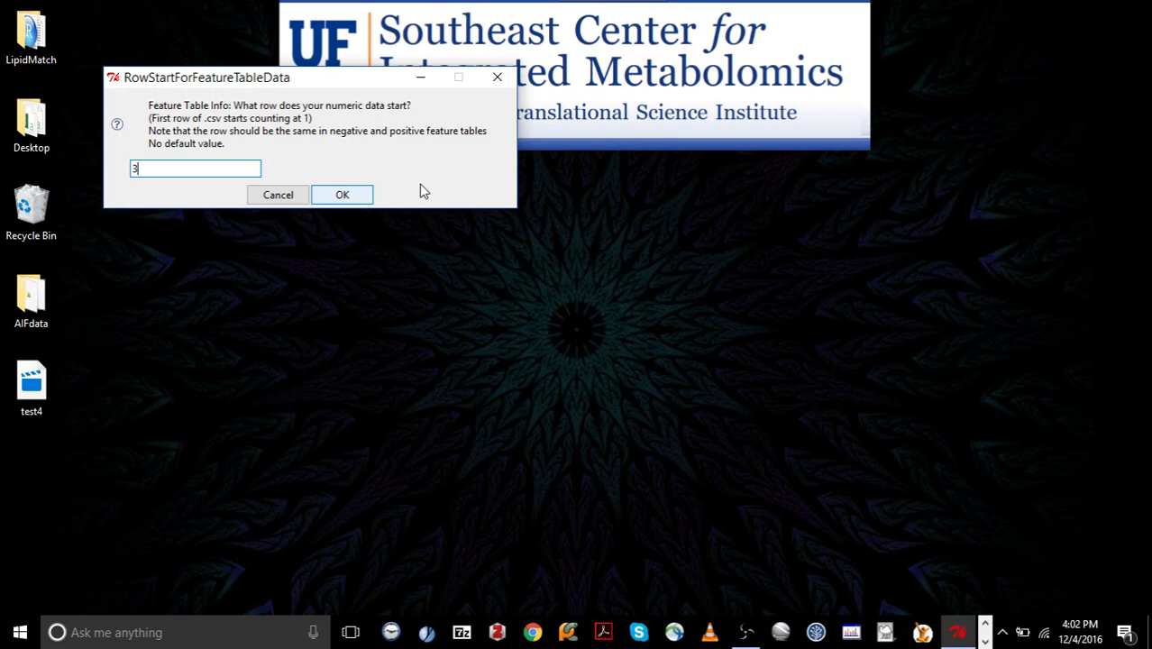
key(Return)
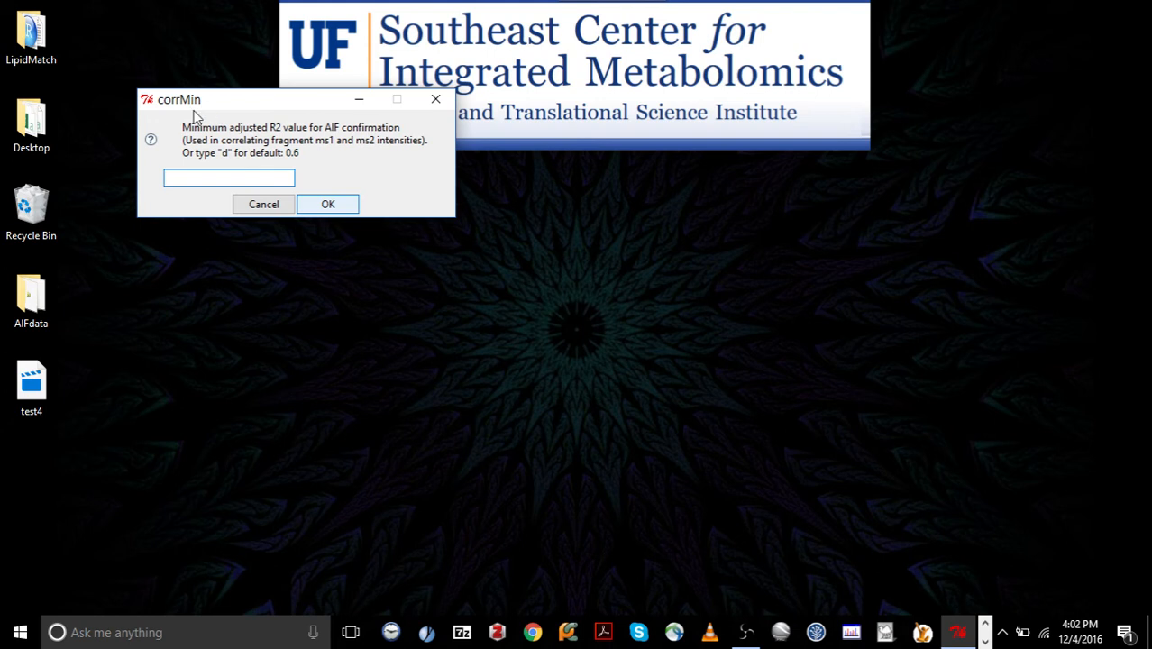
Accept the default minimum adjusted R2 of 0.6 for AIF confirmation and set the minimum number of AIF scans for confirming fragments to 6
drag(231, 102, 520, 205)
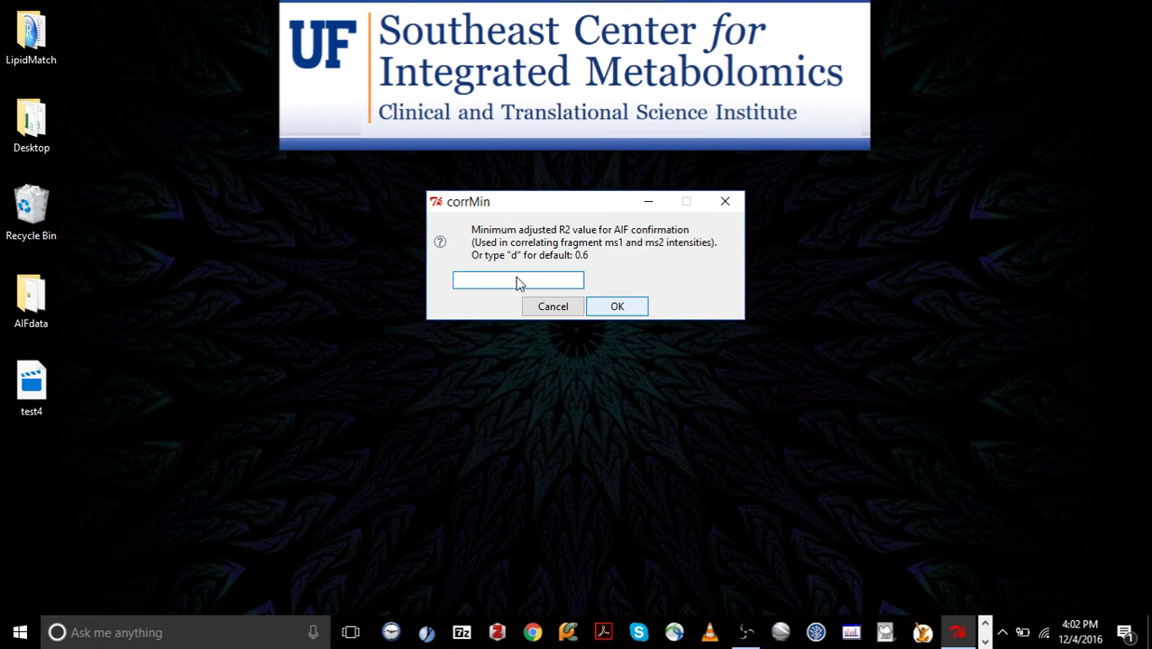
text(d)
click(613, 307)
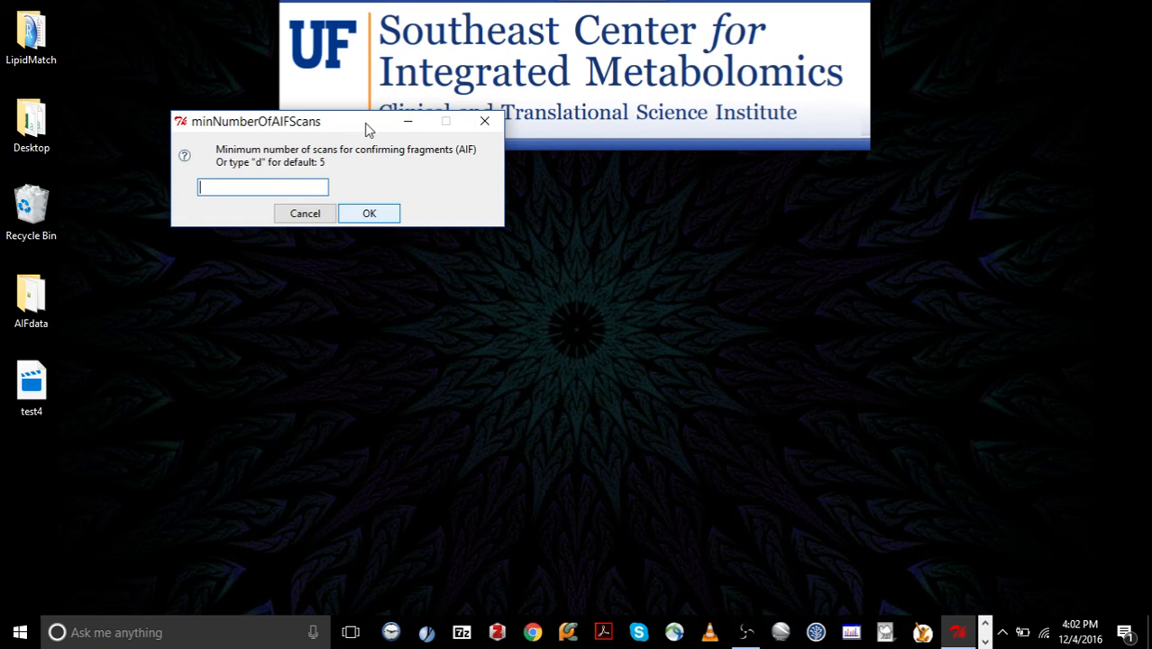
drag(368, 129, 592, 189)
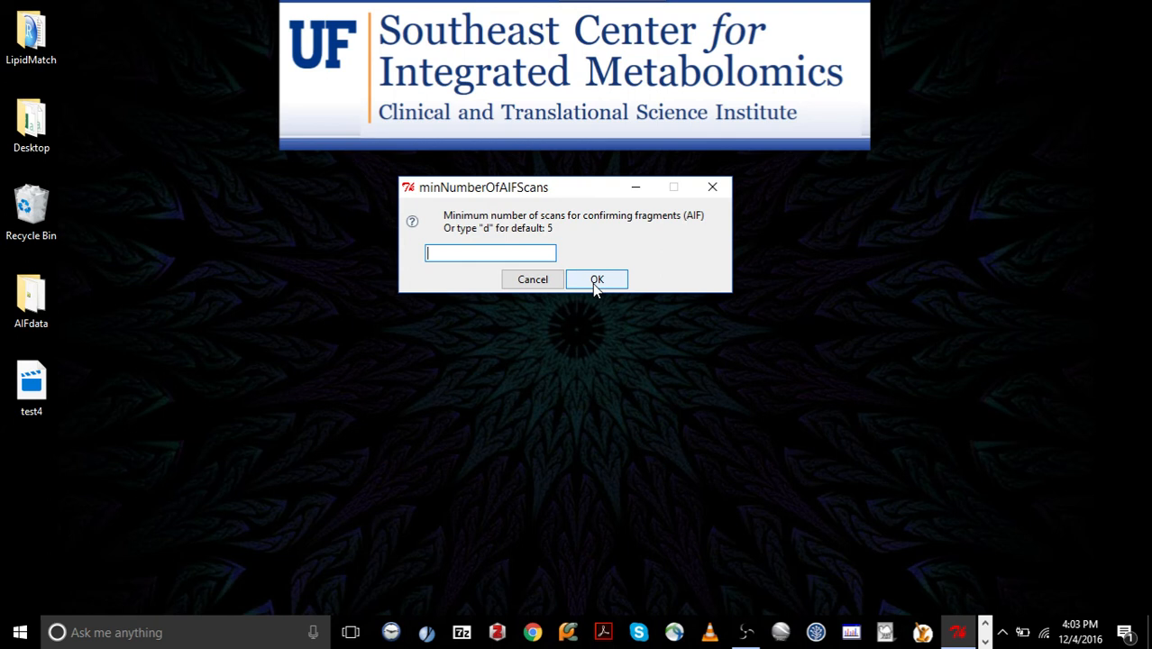
text(6)
click(595, 280)
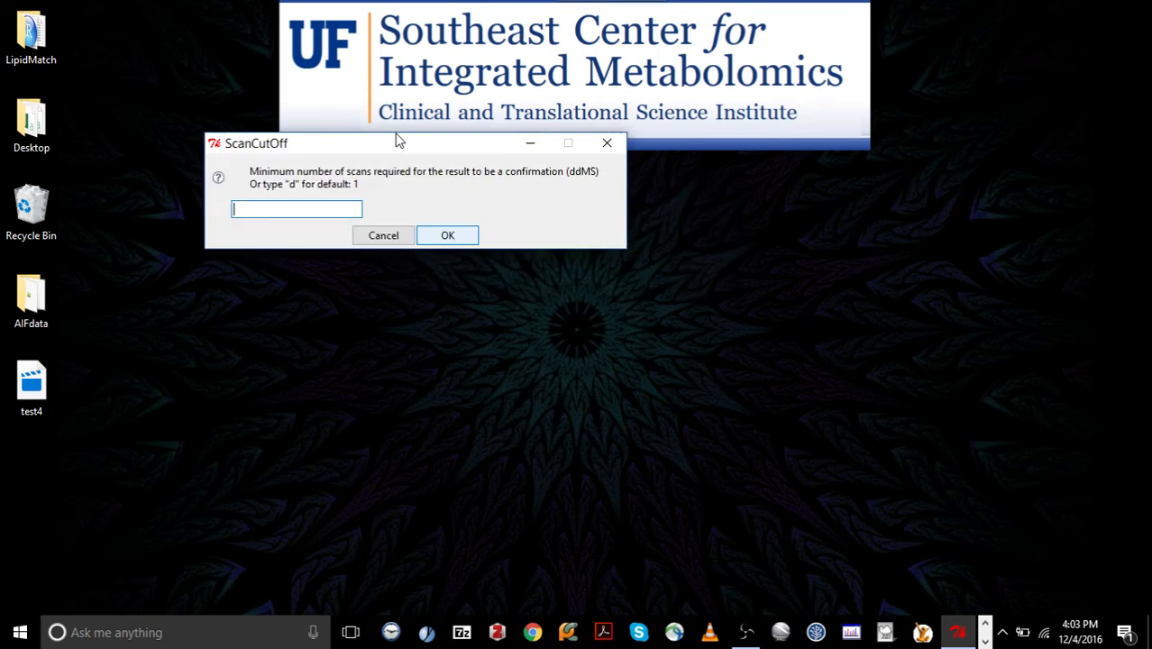
Accept the default of 1 for the minimum number of ddMS scans required for a confirmation
drag(402, 142, 529, 183)
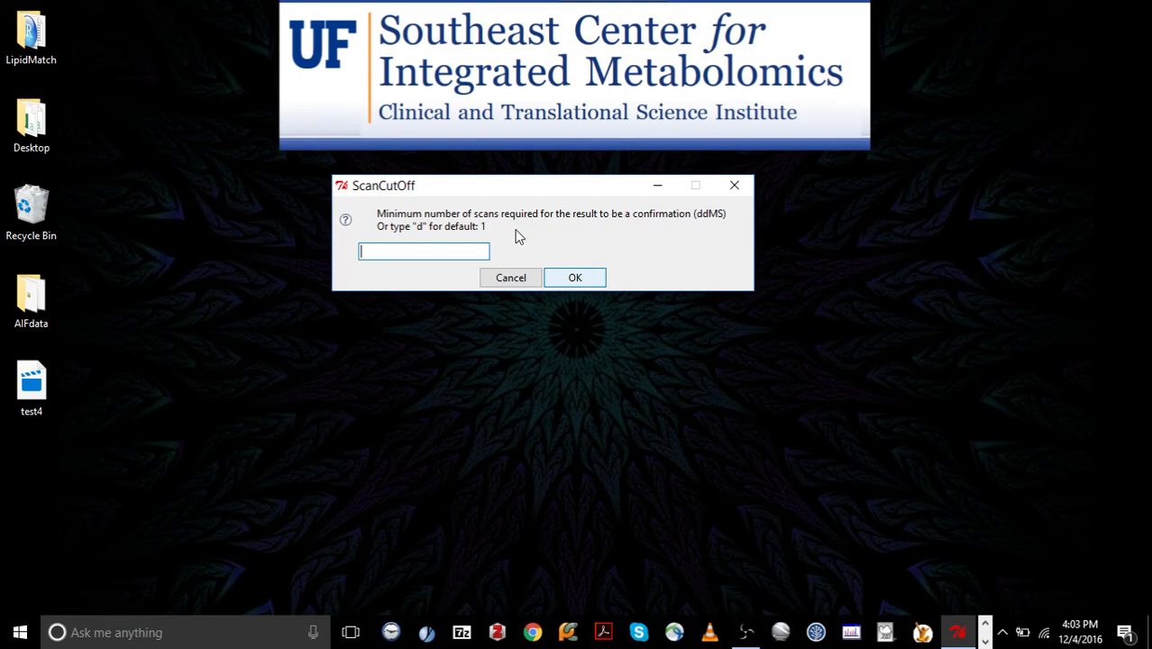
text(d)
click(585, 285)
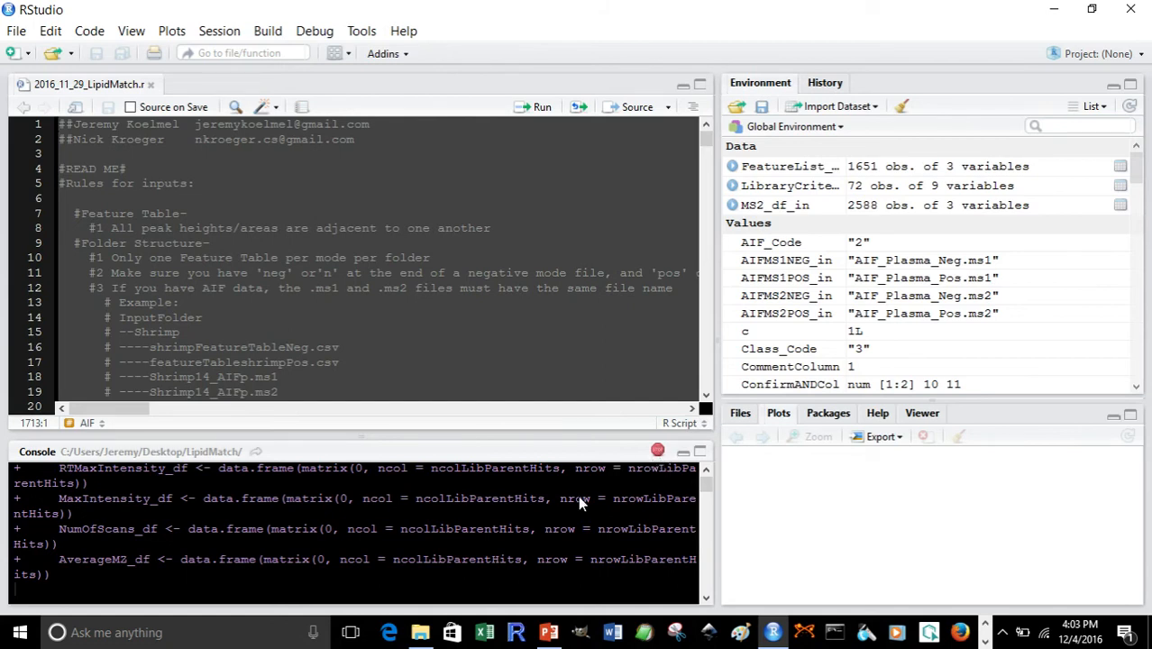
Minimize RStudio and open the Output folder inside AIFdata\Example_Output to see the result folders and files
click(1053, 12)
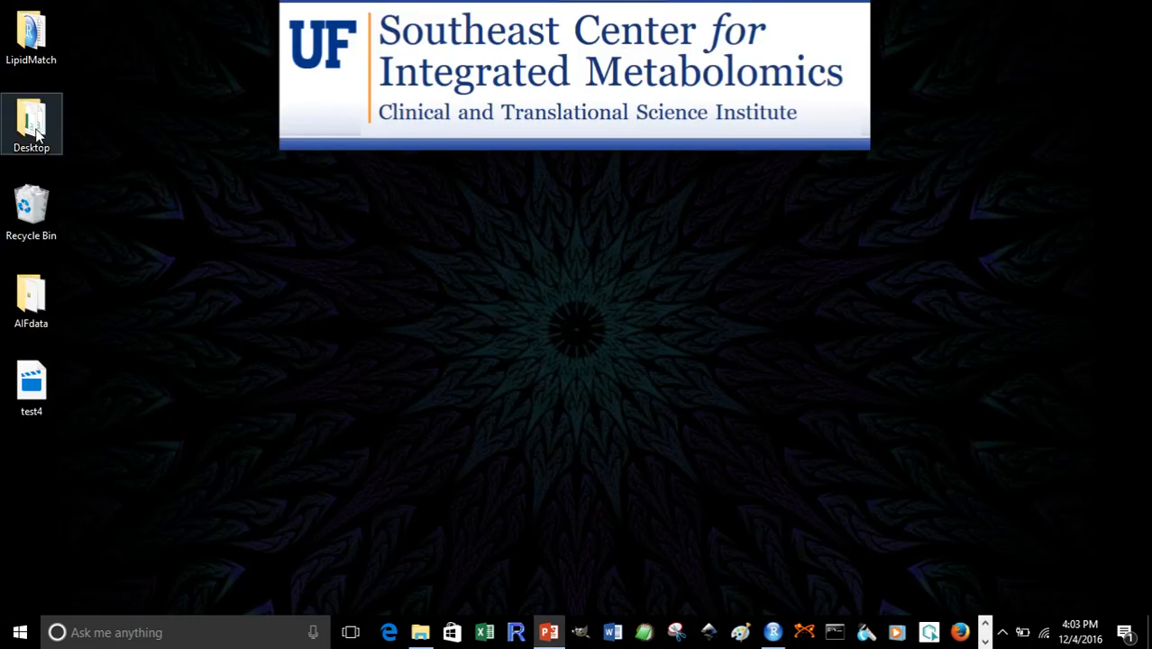
double_click(31, 307)
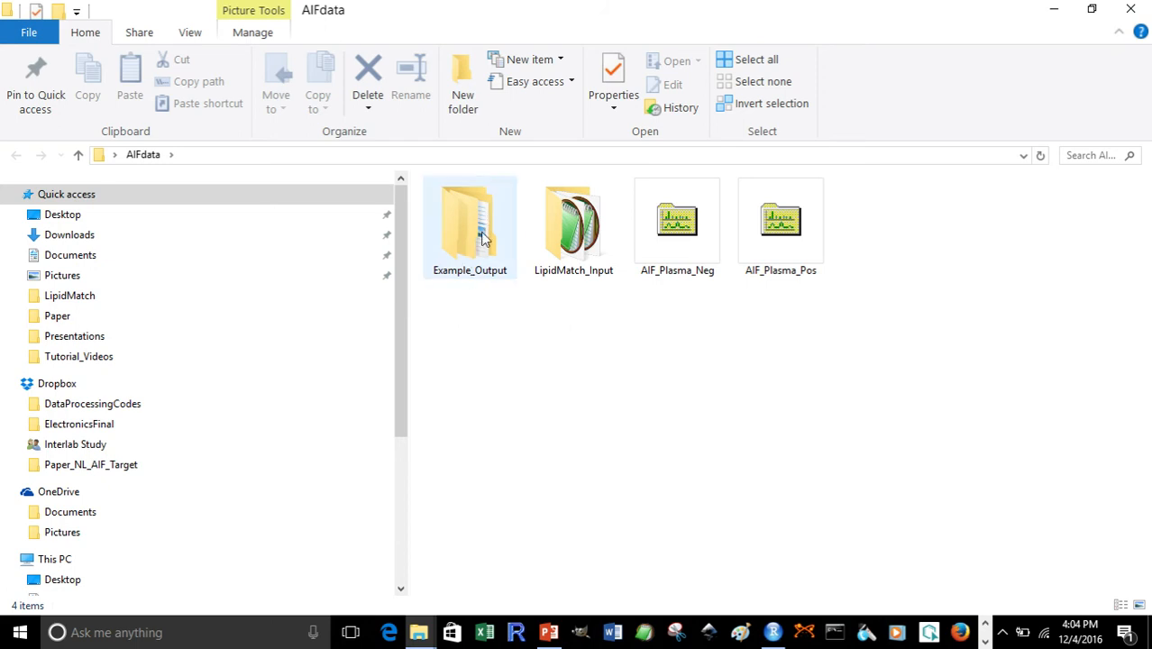
double_click(468, 257)
click(467, 209)
double_click(467, 208)
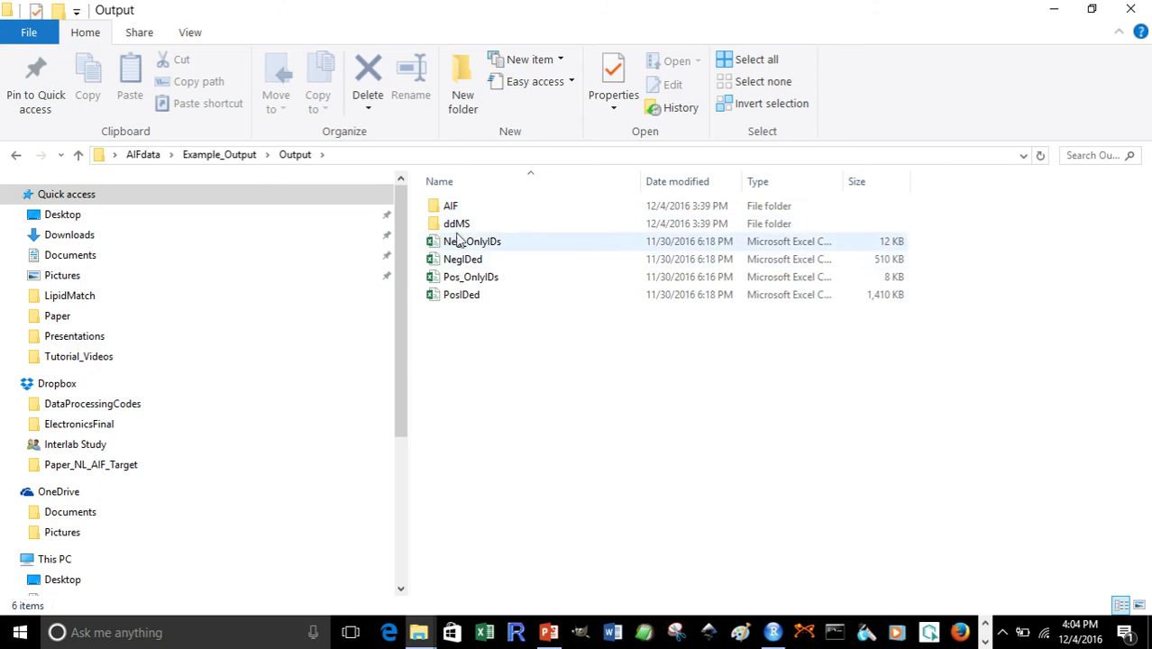
click(458, 227)
click(456, 209)
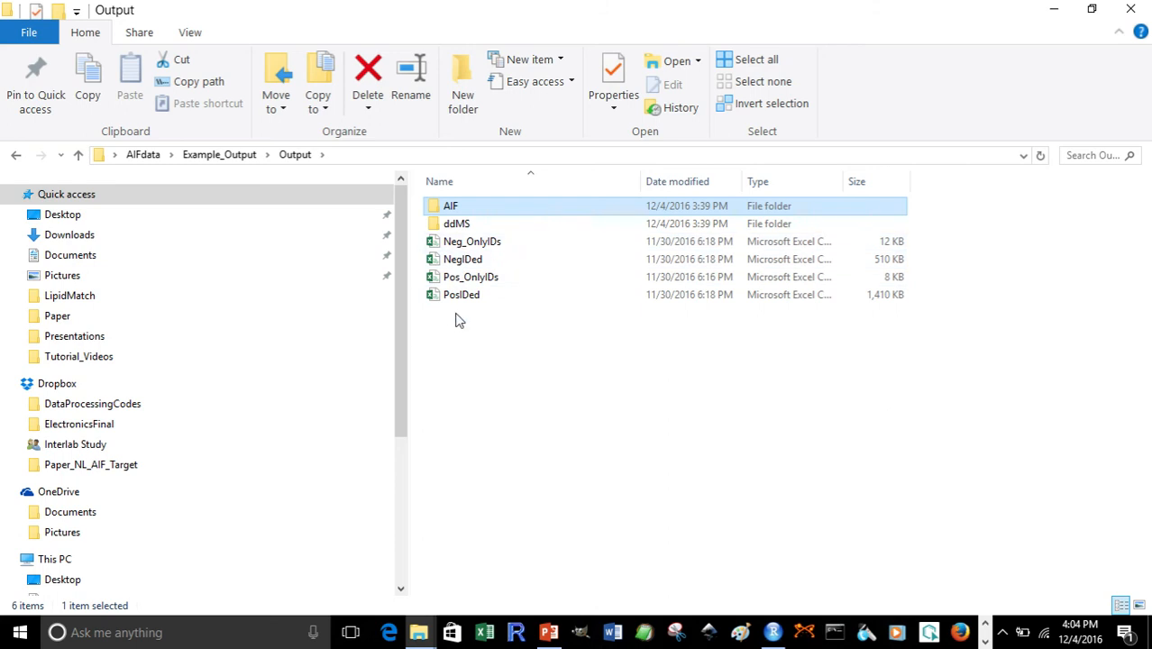
Open the NegIDed results file and examine its row m/z, retention time, sample label and peak intensity columns
double_click(460, 260)
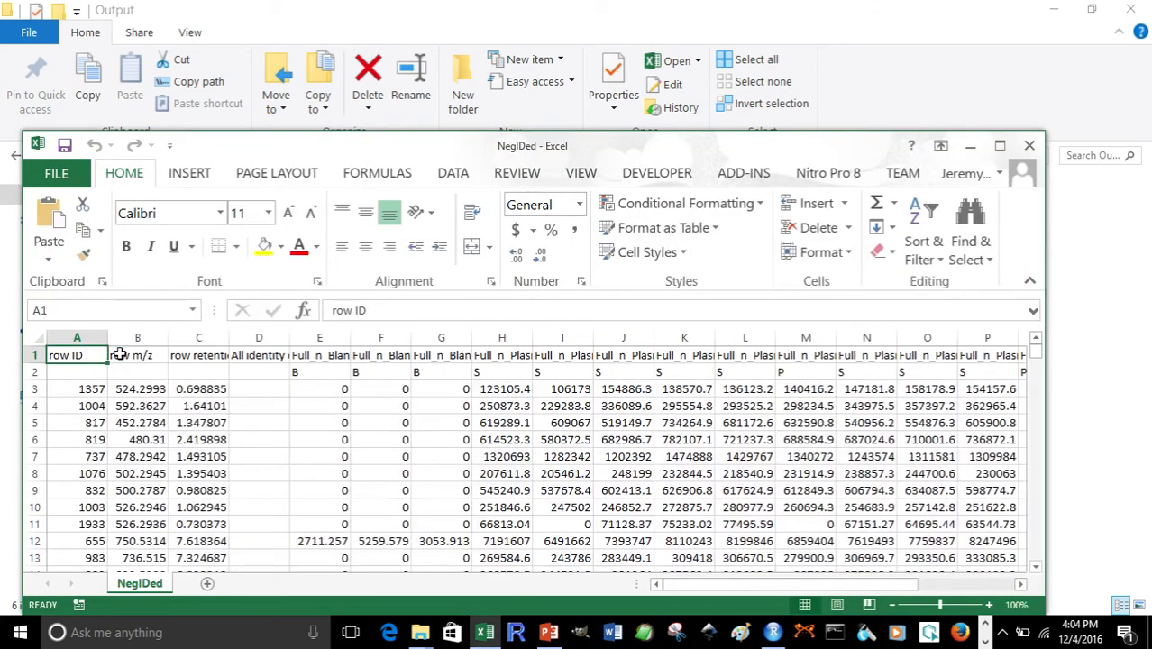
click(124, 354)
click(189, 353)
drag(295, 372, 758, 374)
click(803, 422)
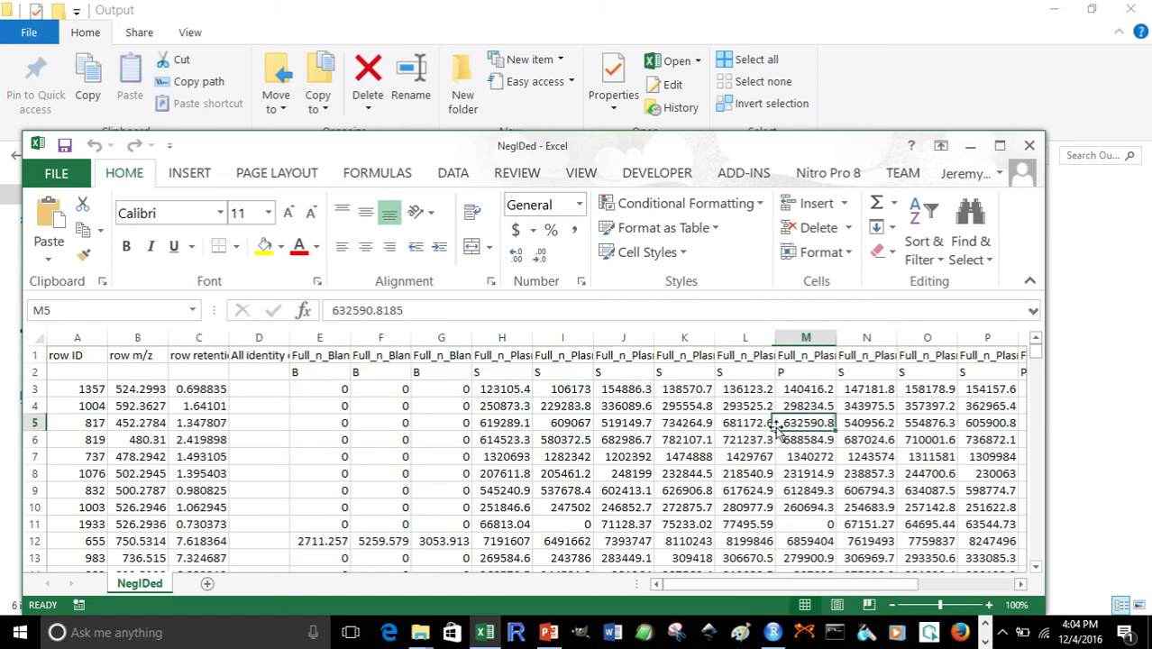
Examine the ranked lipid identifications in column R of NegIDed, comparing entries with prefixes 1, 2 and 4, and close the file
drag(860, 587, 928, 586)
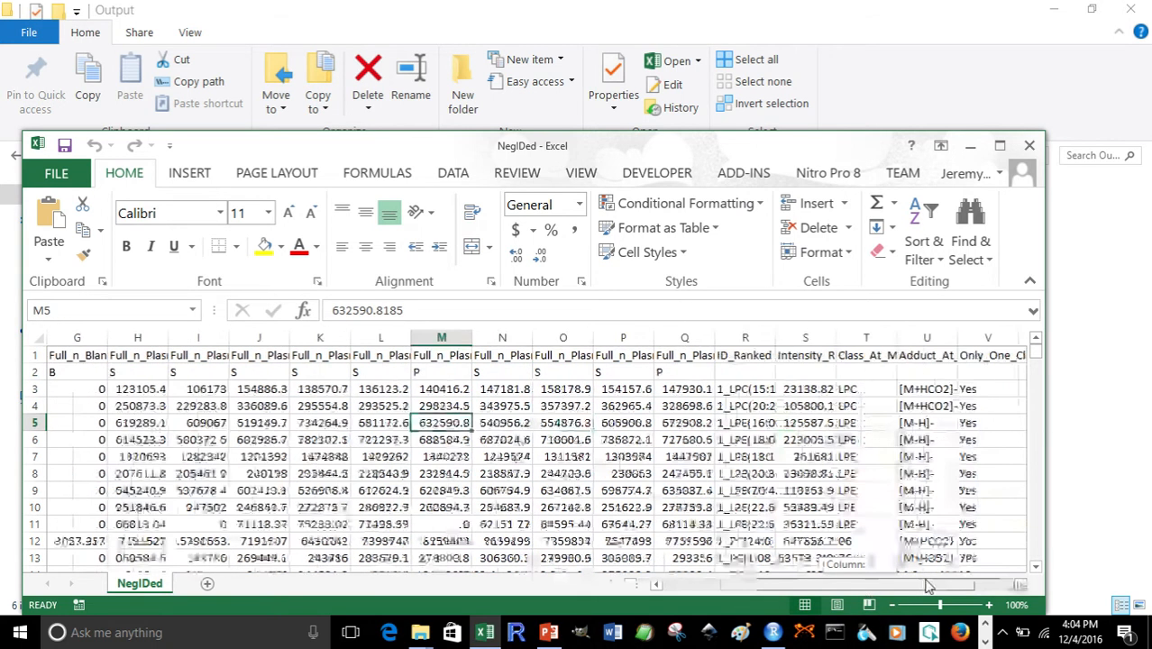
scroll(760, 386, down, 14)
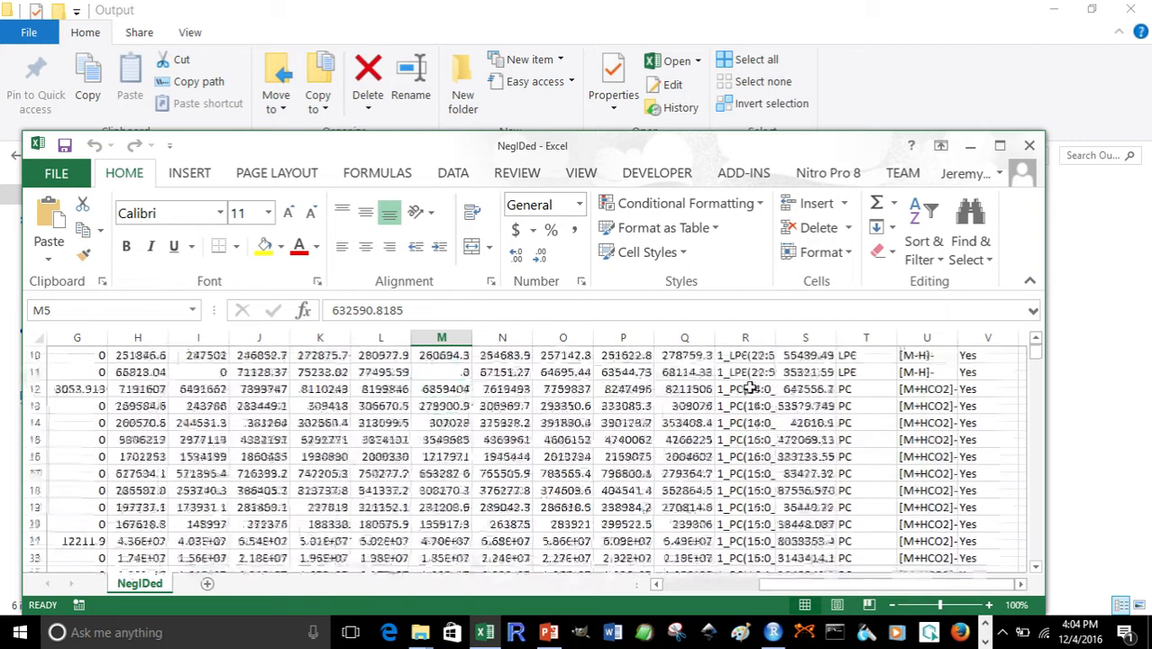
scroll(740, 412, down, 5)
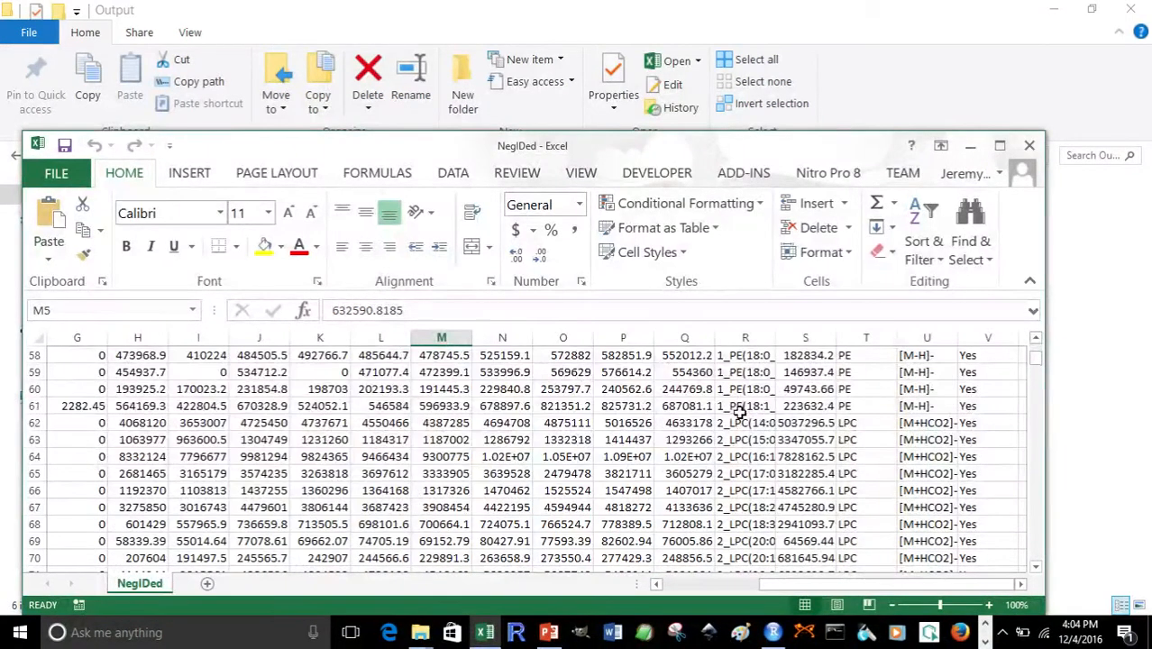
click(738, 422)
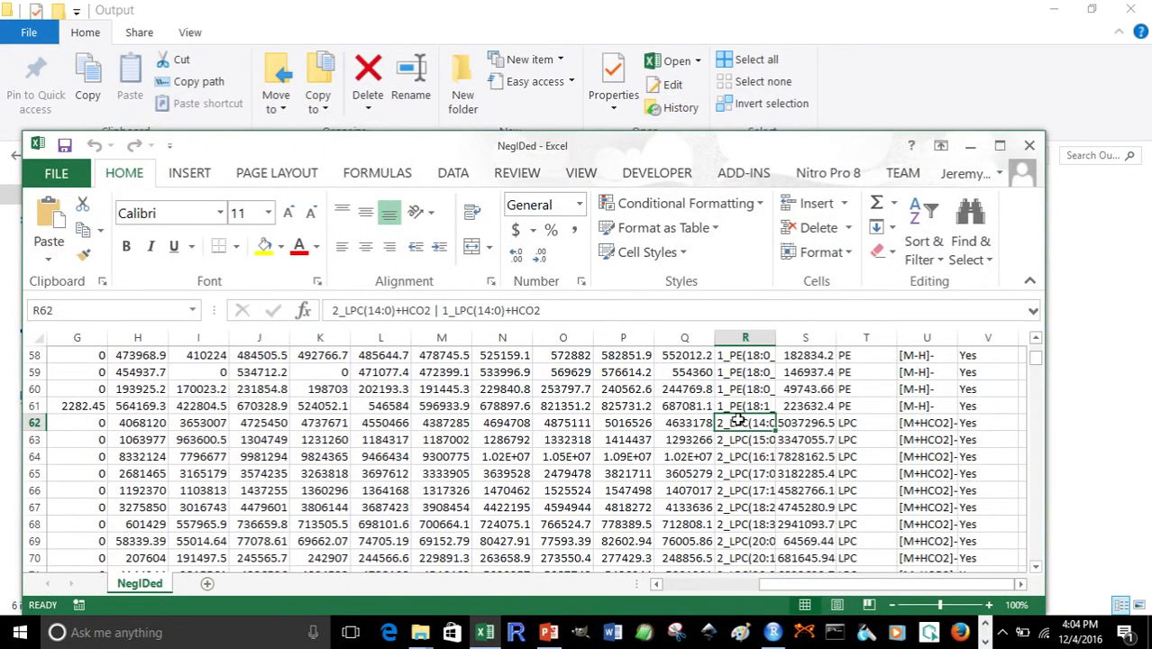
scroll(737, 431, down, 12)
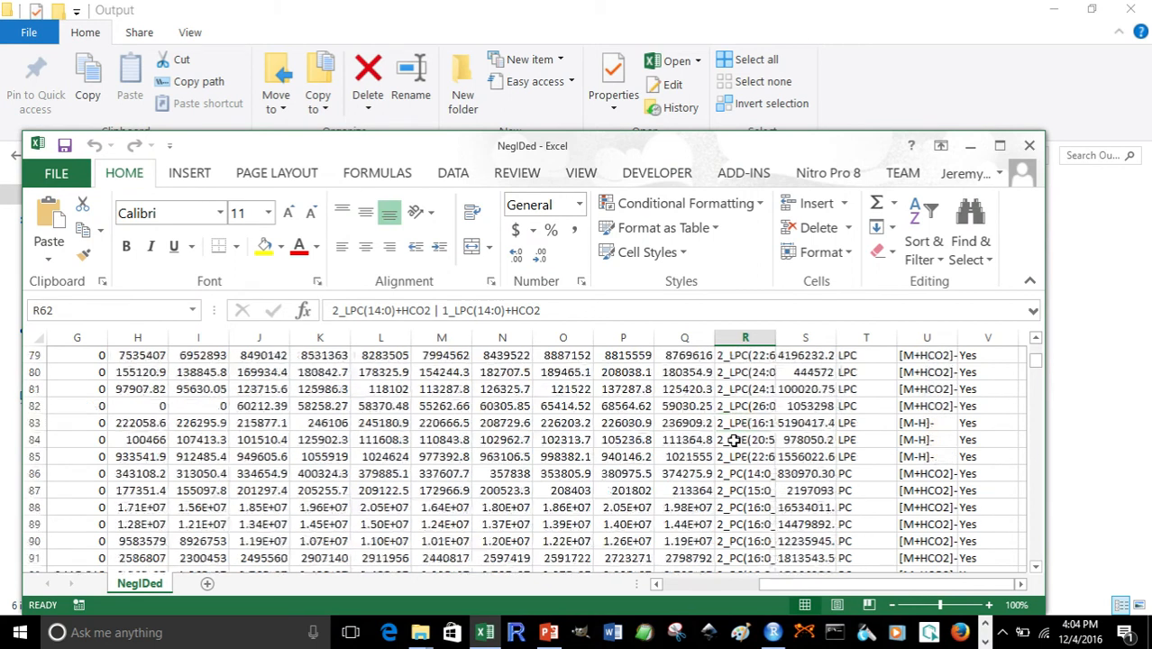
click(734, 456)
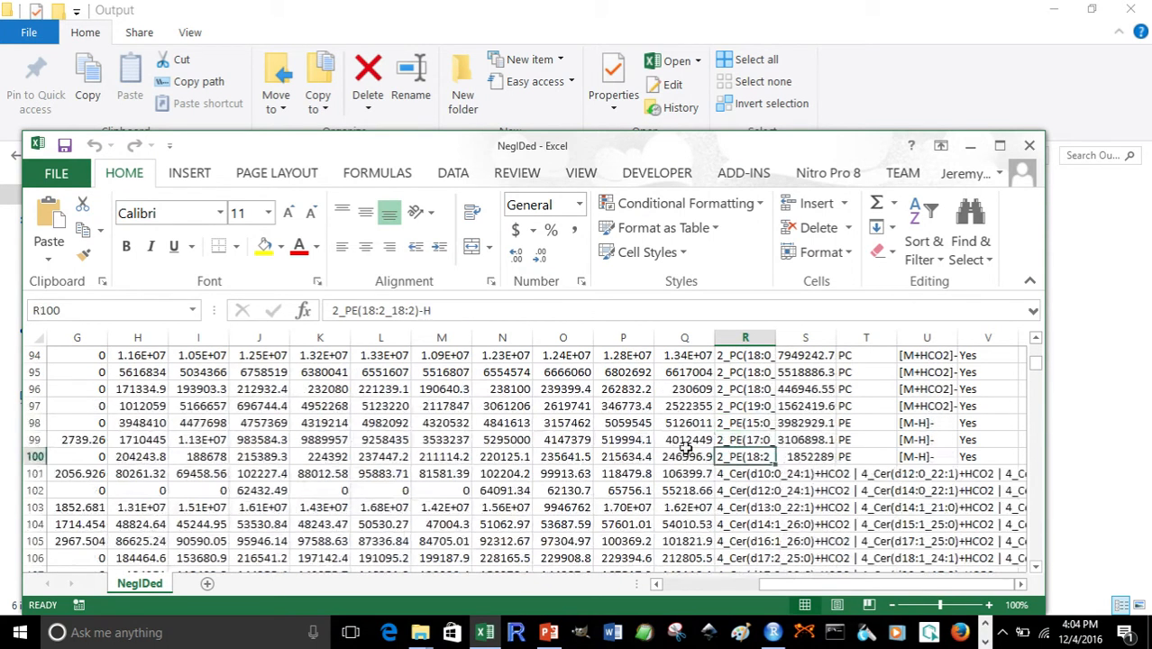
scroll(721, 443, up, 11)
scroll(721, 442, up, 8)
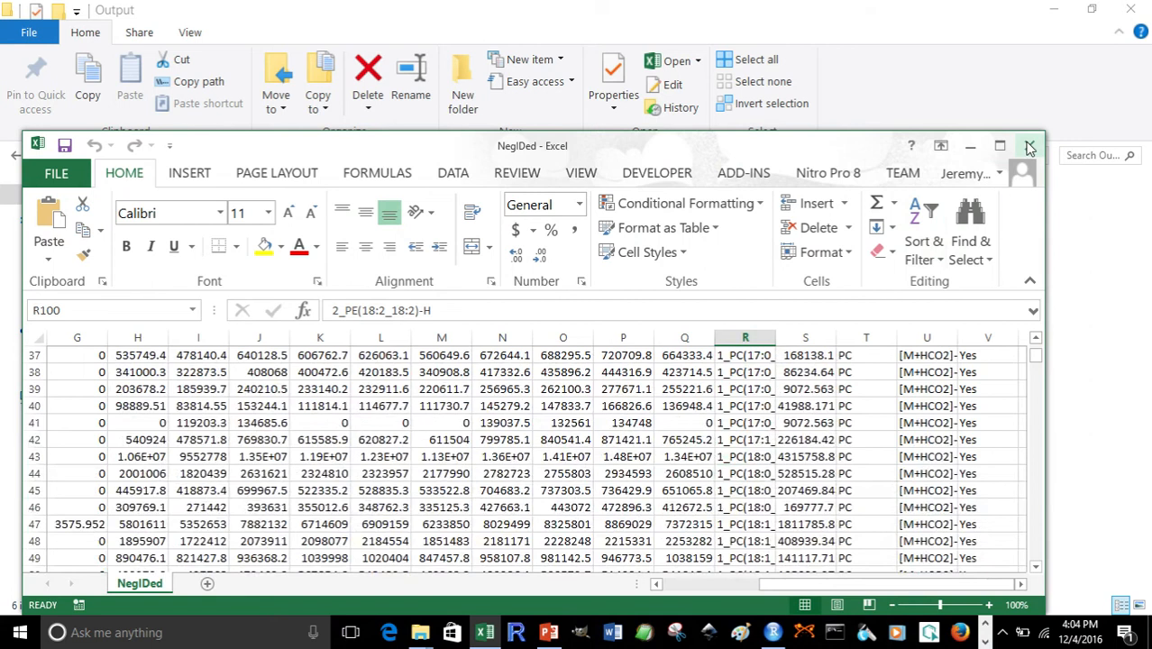
click(734, 397)
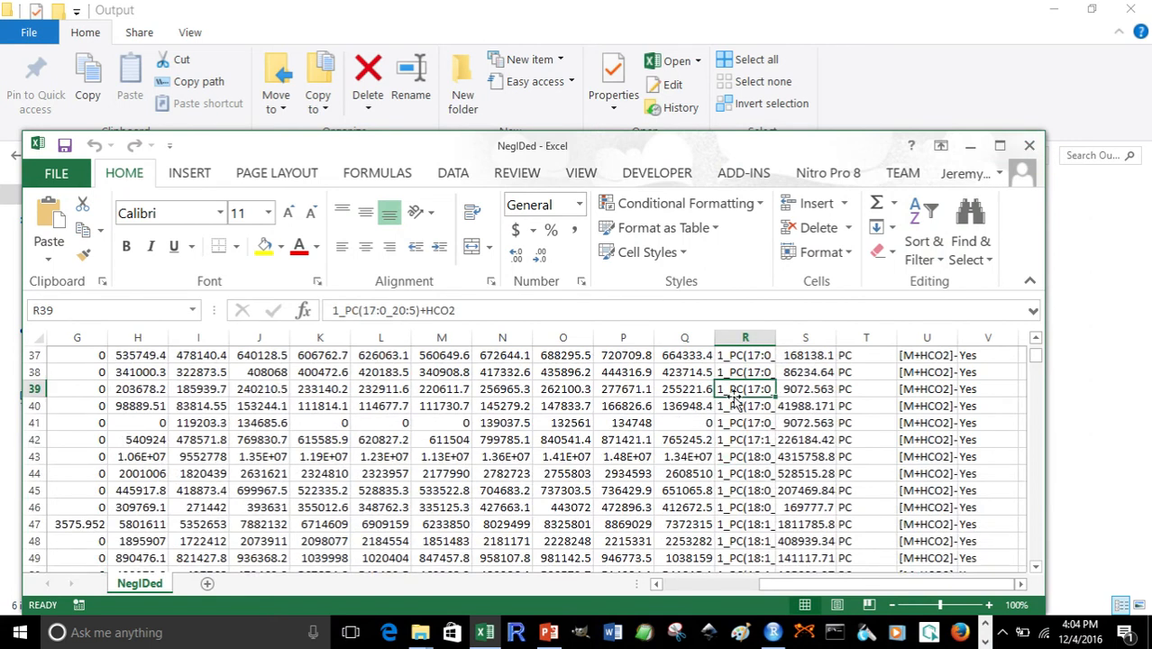
scroll(736, 426, down, 13)
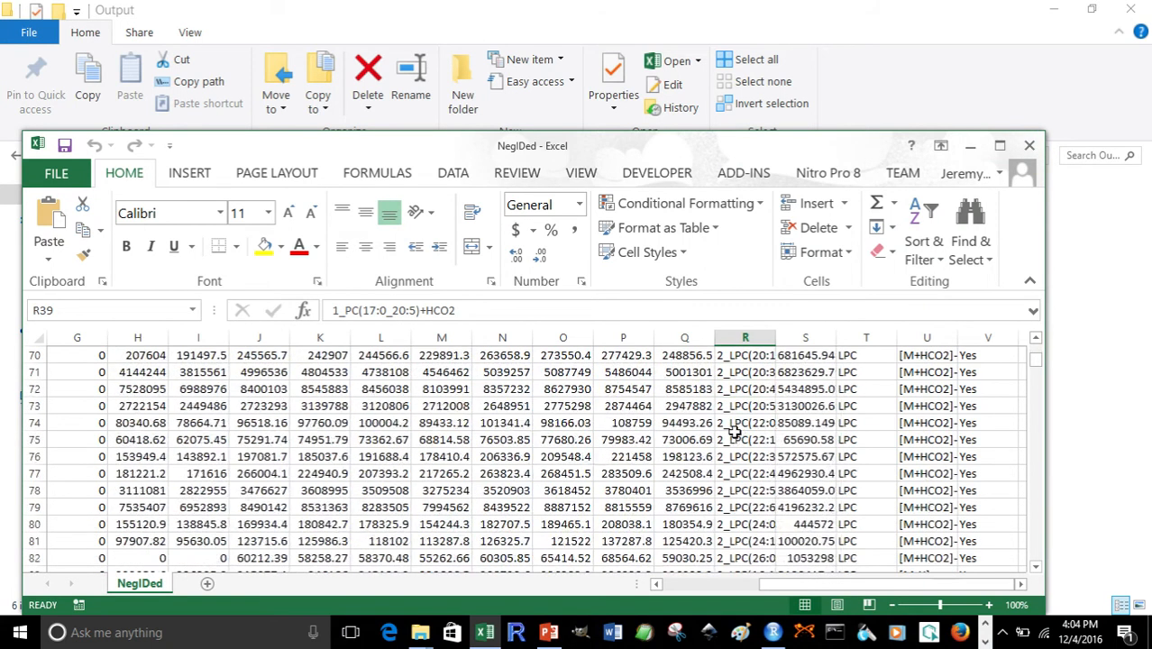
scroll(735, 433, down, 6)
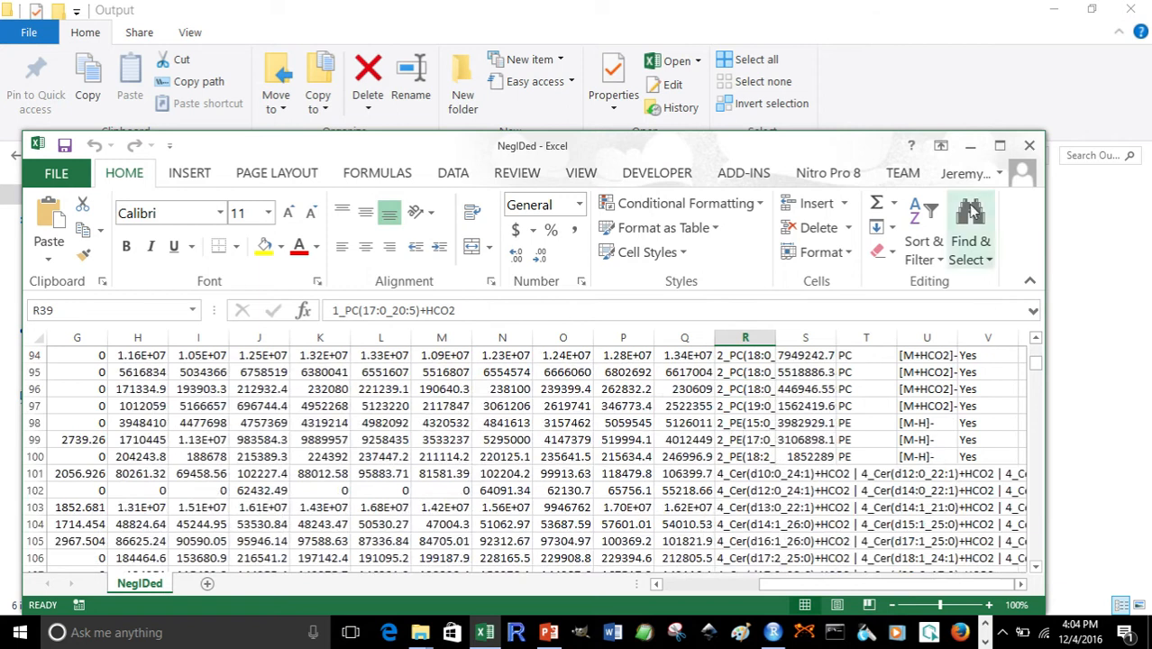
click(1030, 147)
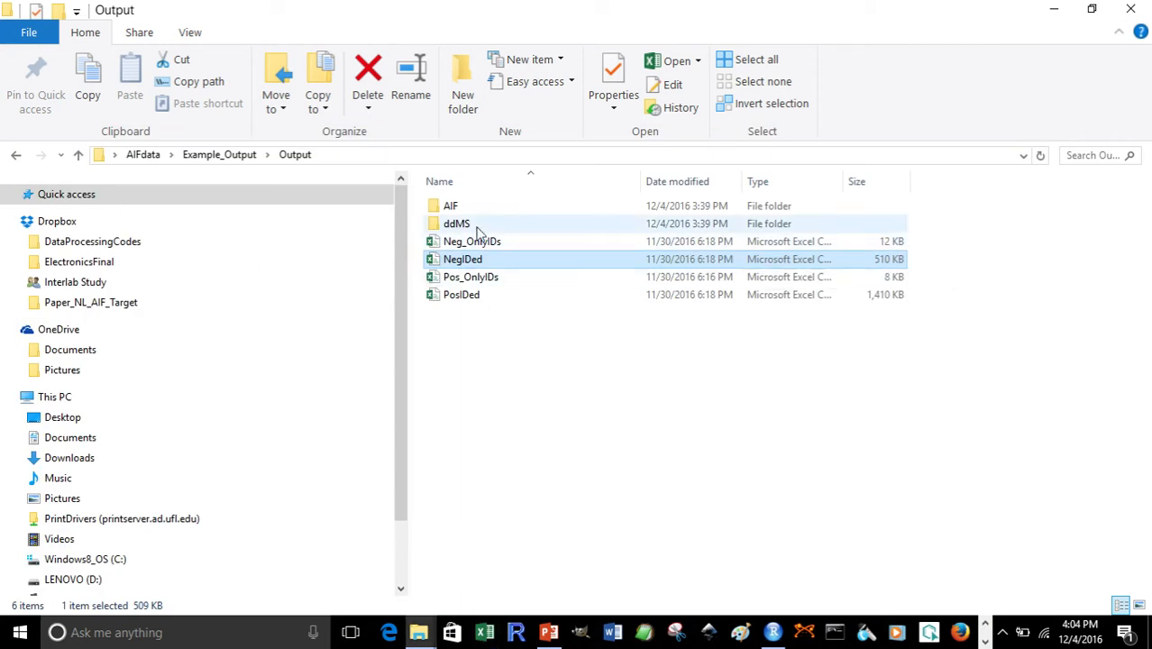
Open the Confirmed_Lipids folder of the negative-mode AIF results
click(453, 208)
double_click(451, 207)
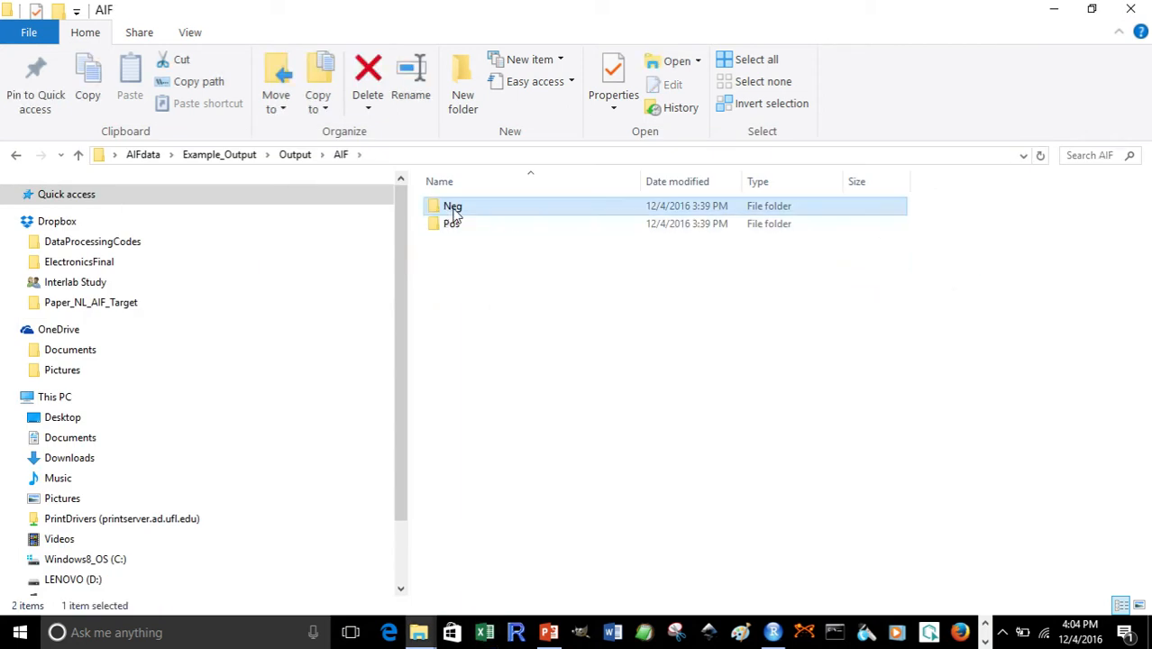
double_click(453, 208)
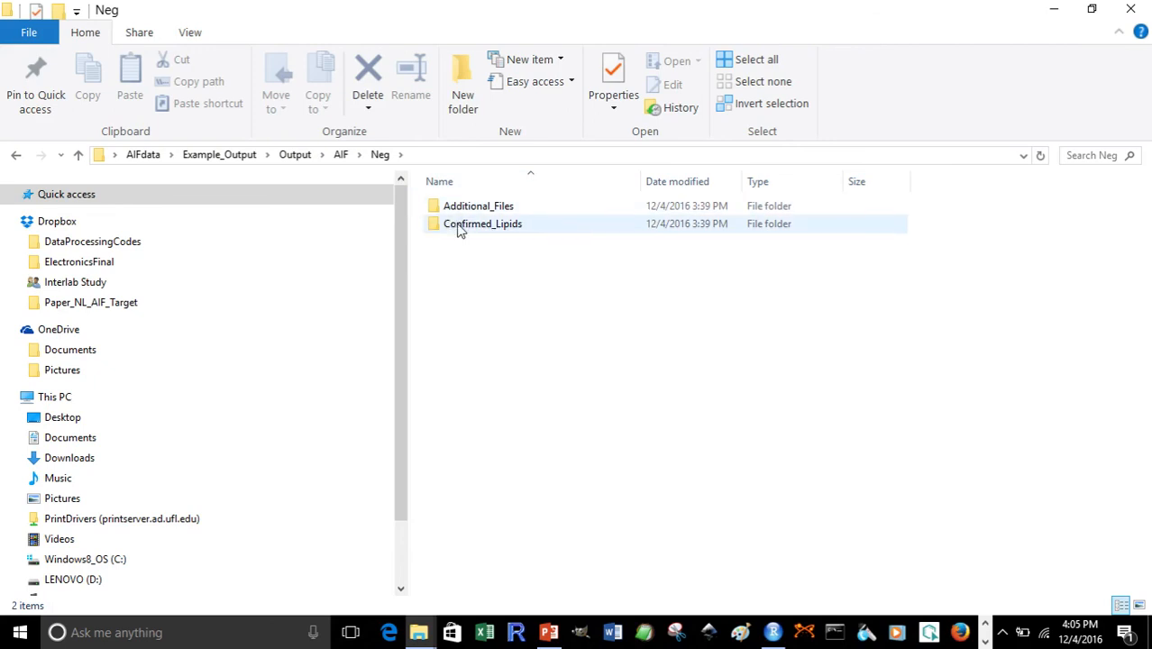
double_click(458, 226)
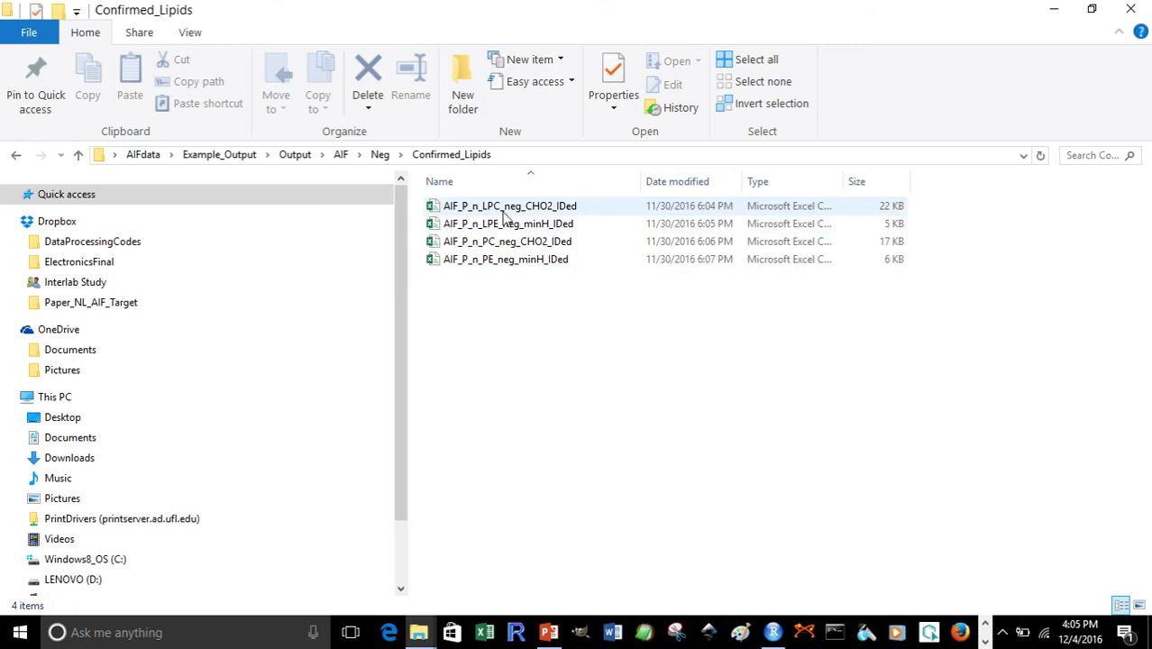
Open AIF_P_n_LPC_neg_CHO2_IDed and examine the confirmed fragment columns for each LPC lipid
double_click(503, 213)
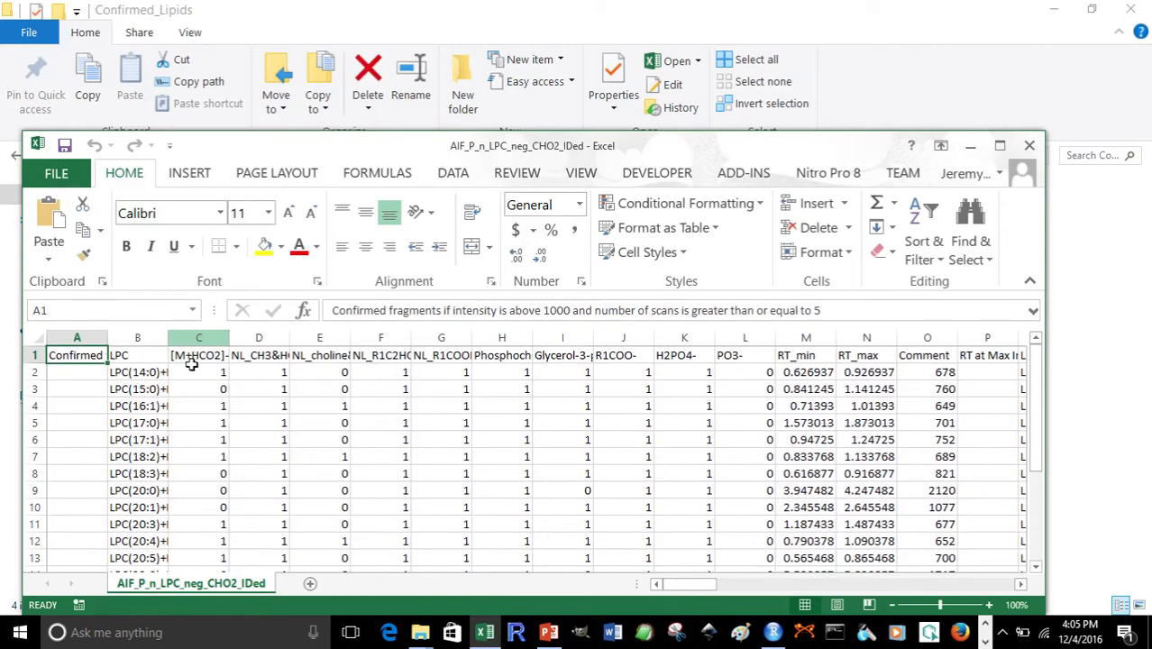
scroll(185, 386, down, 4)
scroll(184, 386, up, 4)
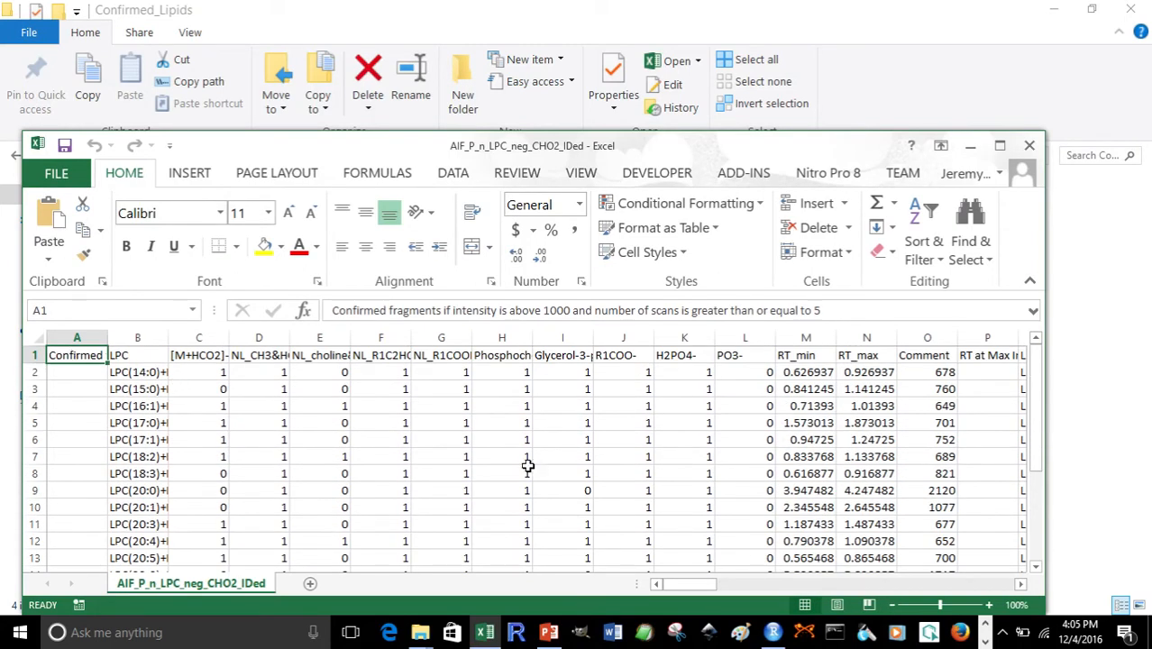
Locate the Adjusted R2 section for precursor versus fragment intensity and fit columns BY, BZ and CA to their contents
drag(678, 587, 891, 606)
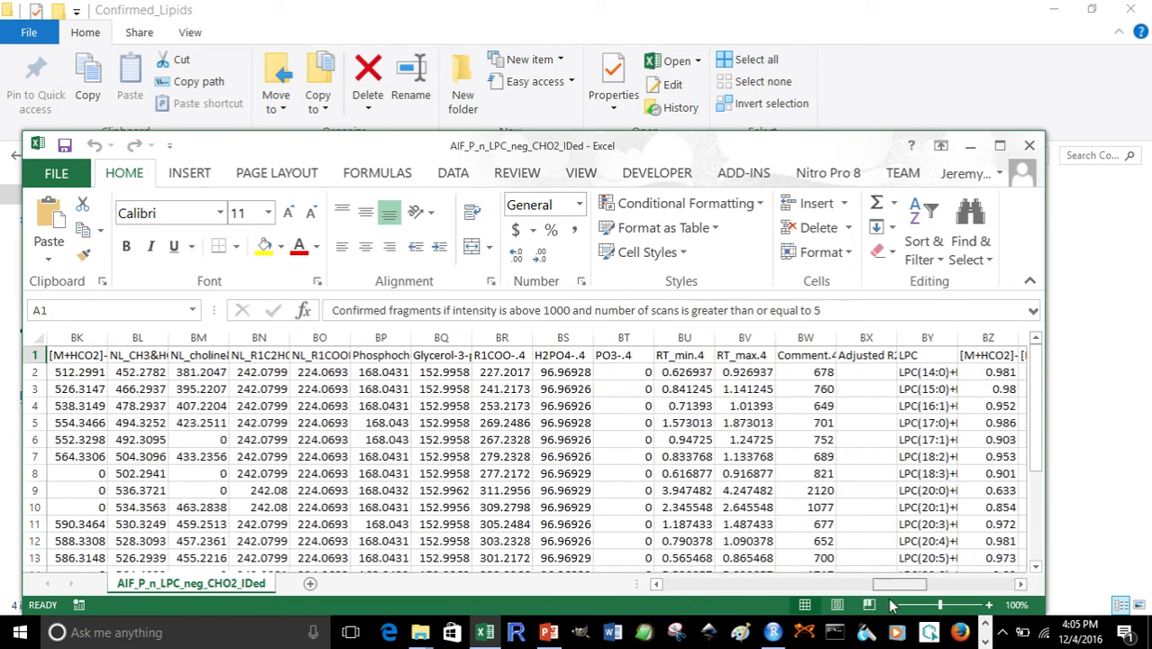
click(867, 354)
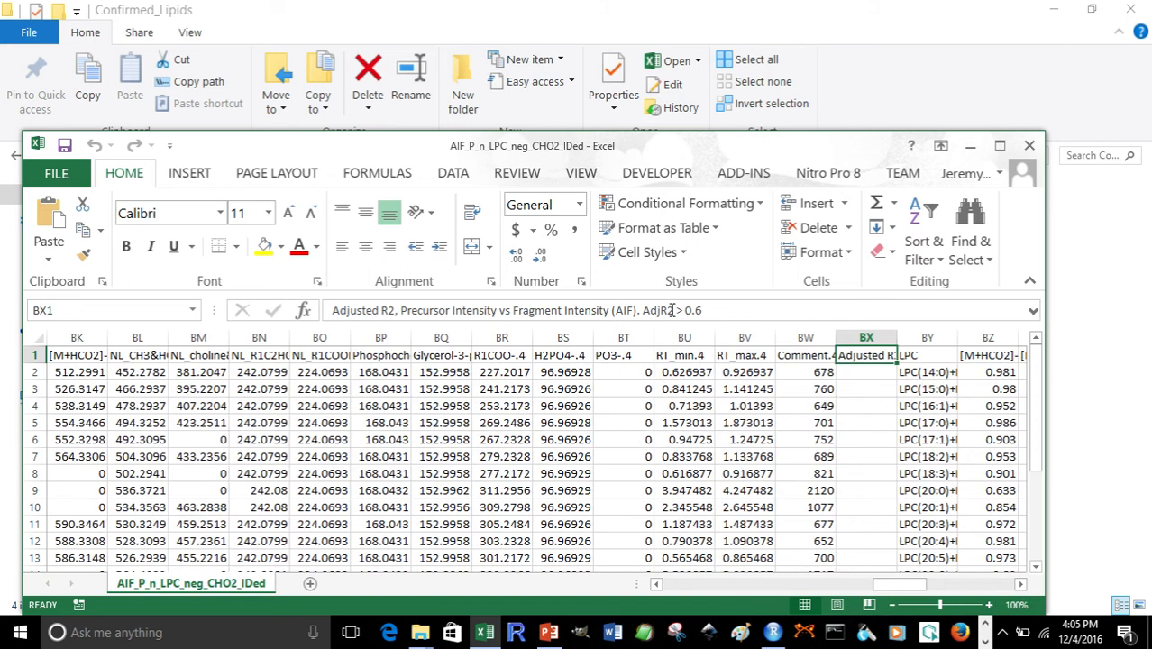
click(1022, 585)
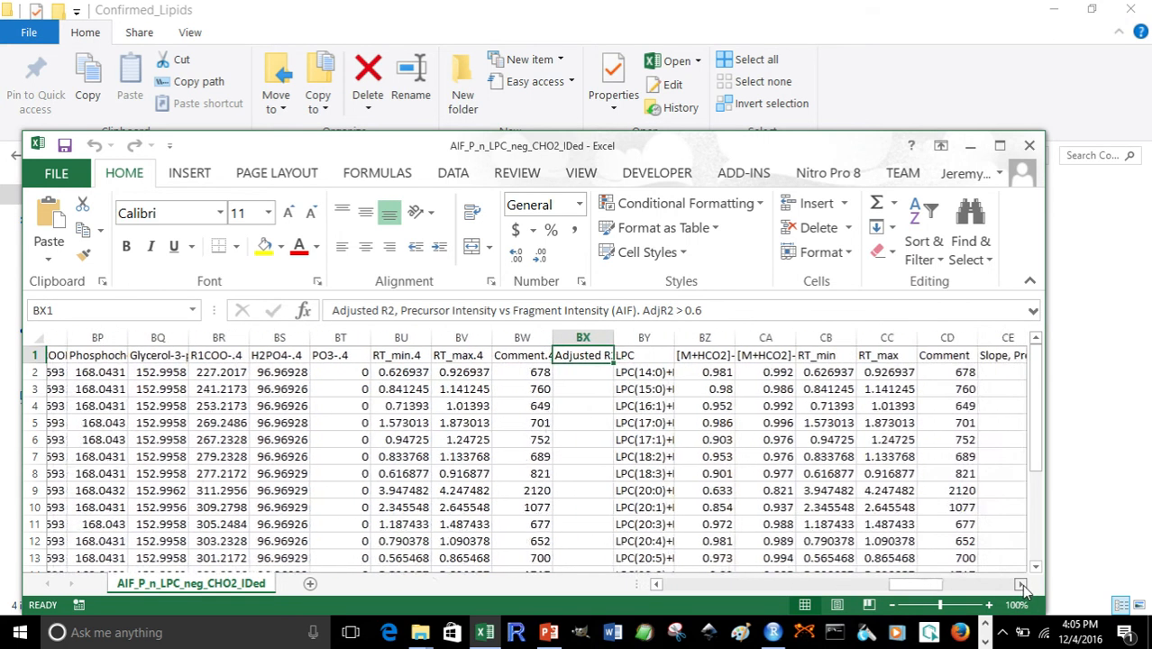
click(1022, 584)
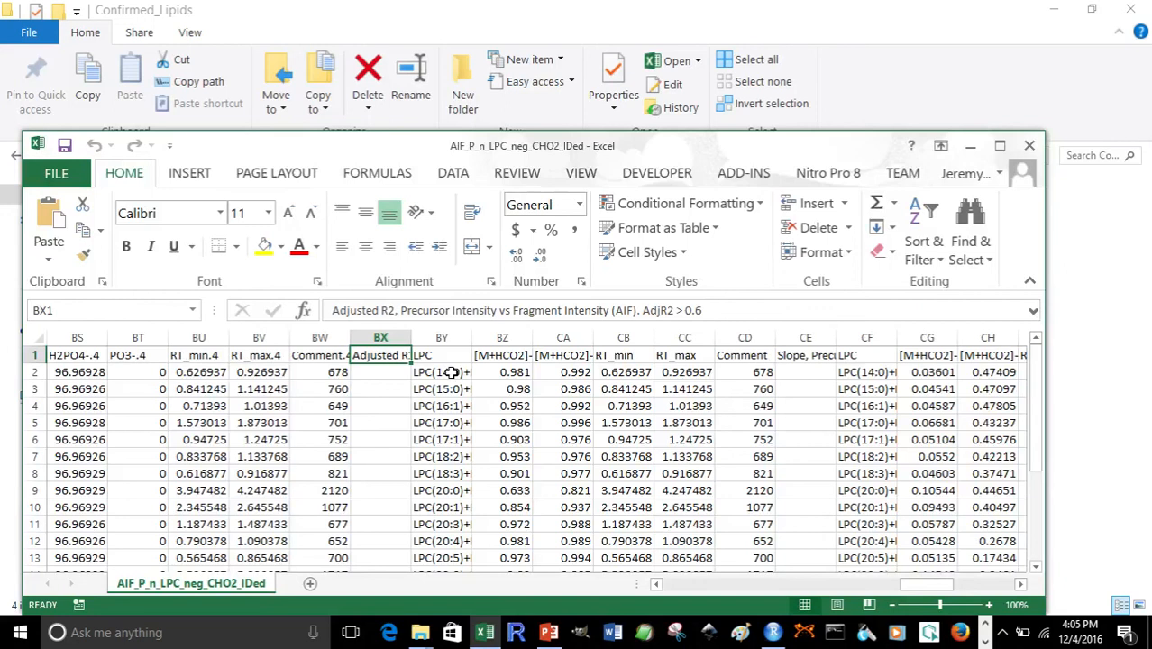
double_click(469, 338)
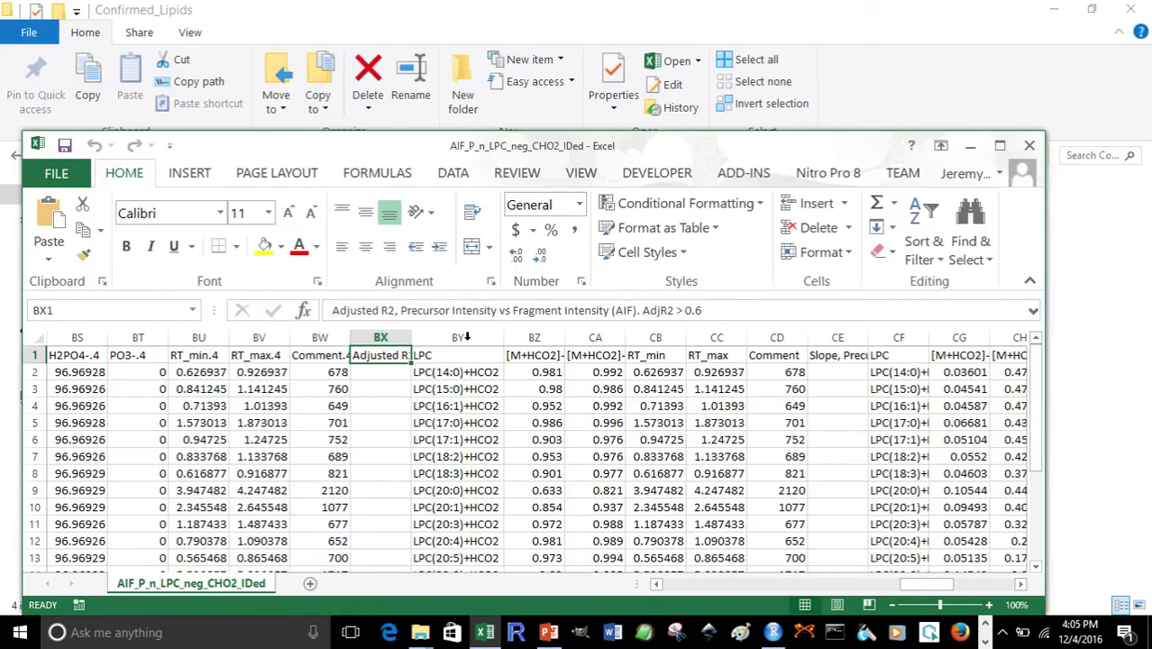
click(463, 373)
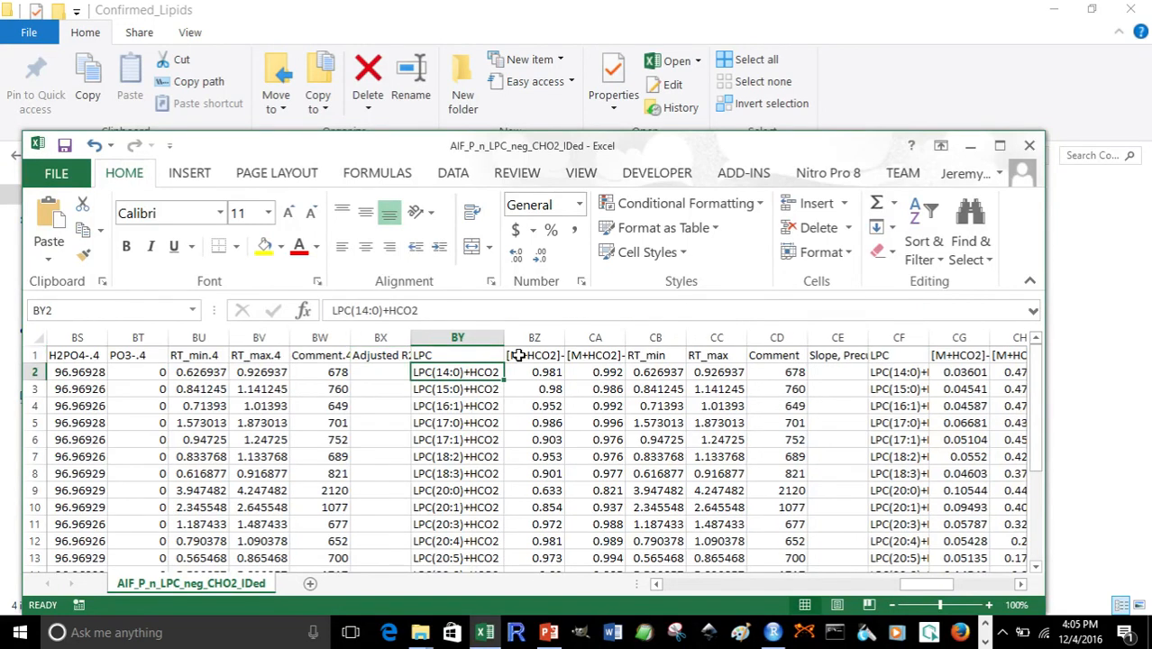
double_click(568, 338)
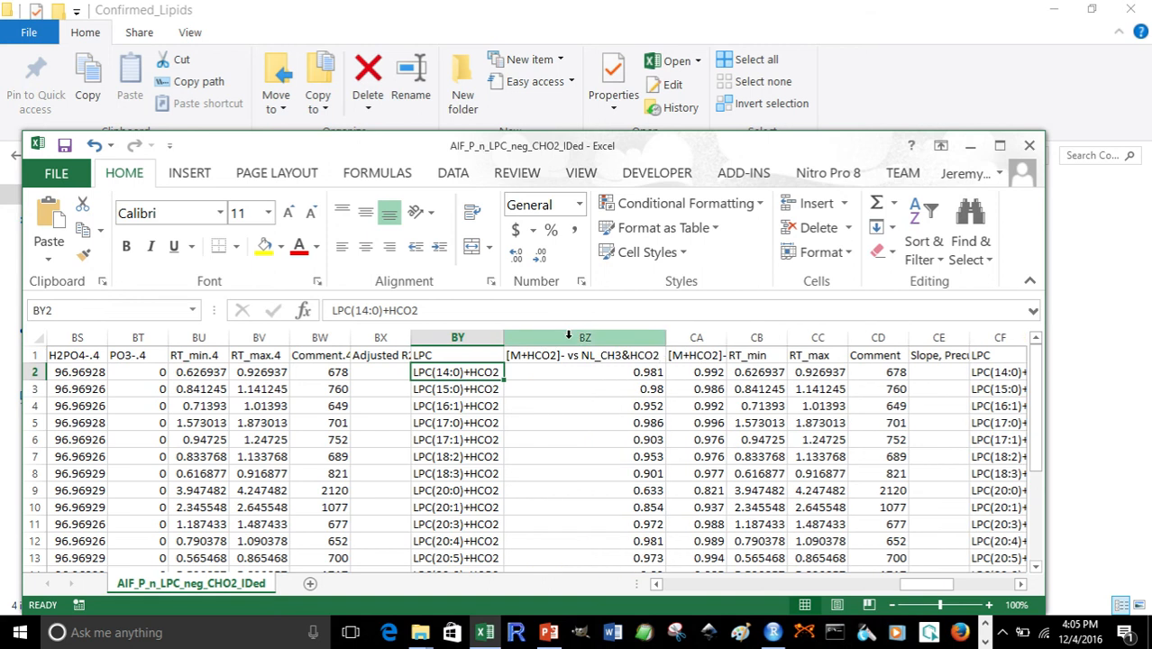
double_click(726, 338)
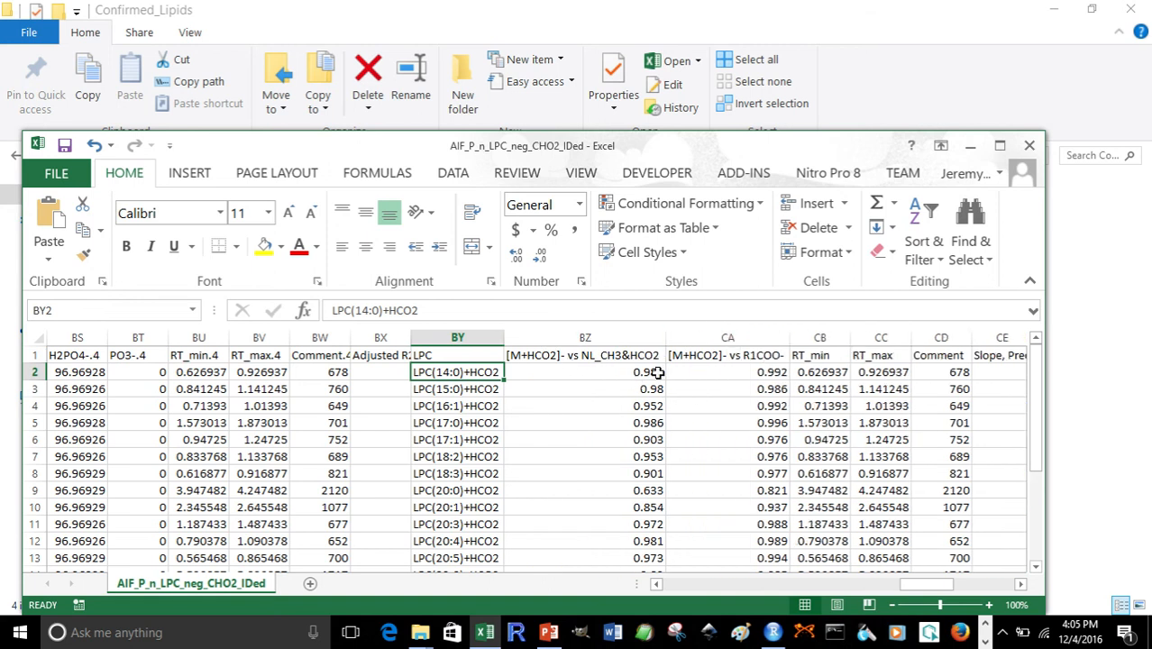
Examine the adjusted R2 values of [M+HCO2]- vs NL_CH3&HCO2 and [M+HCO2]- vs R1COO- for the LPC lipids
click(549, 355)
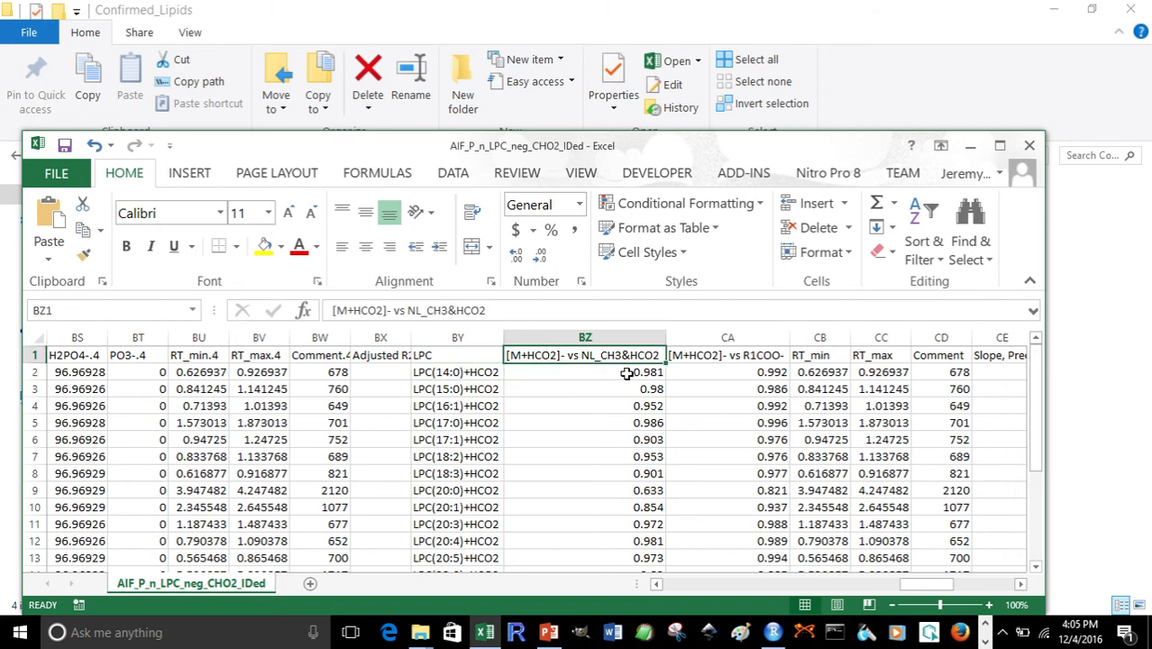
click(699, 355)
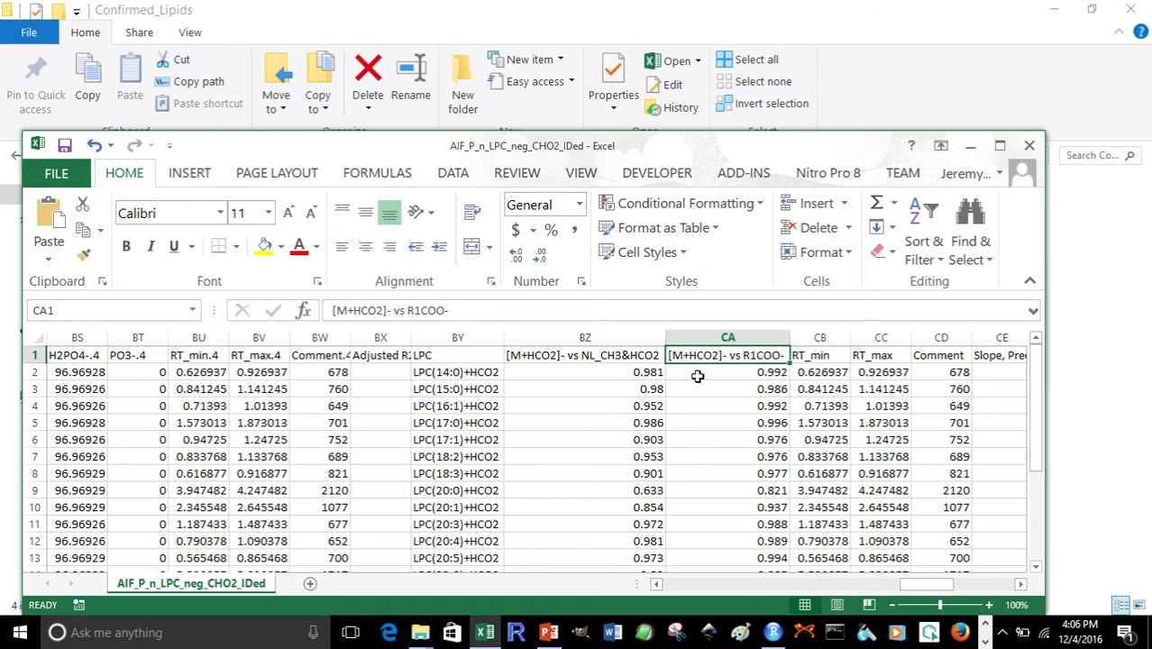
click(611, 370)
click(730, 368)
scroll(635, 393, down, 1)
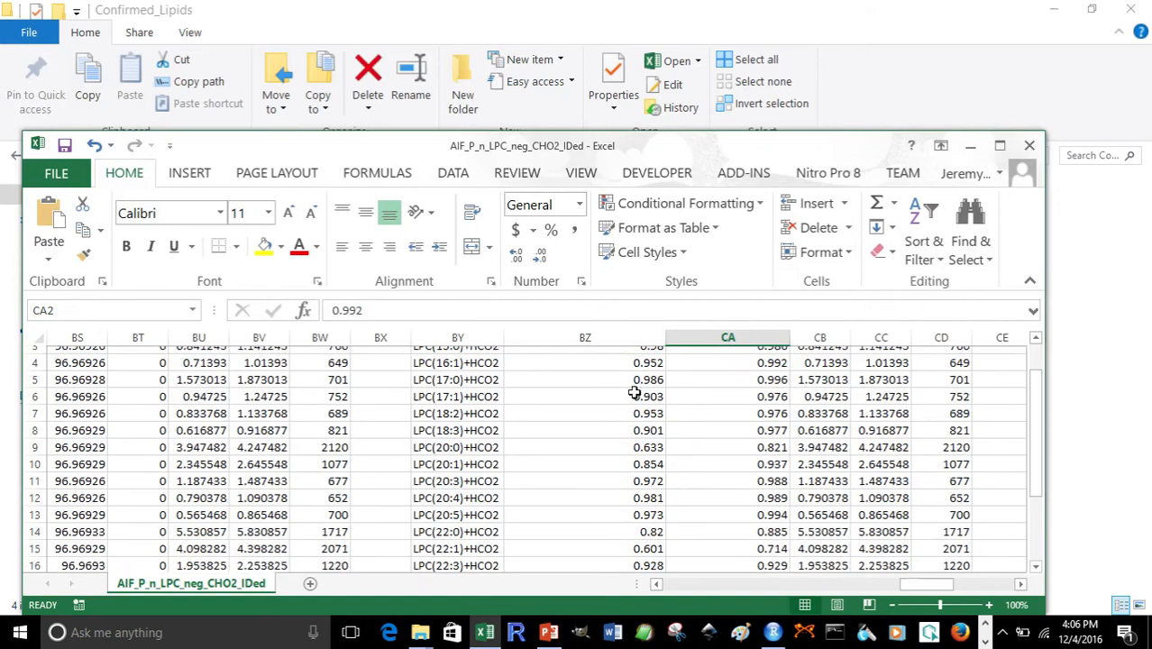
scroll(635, 393, down, 2)
scroll(643, 398, up, 3)
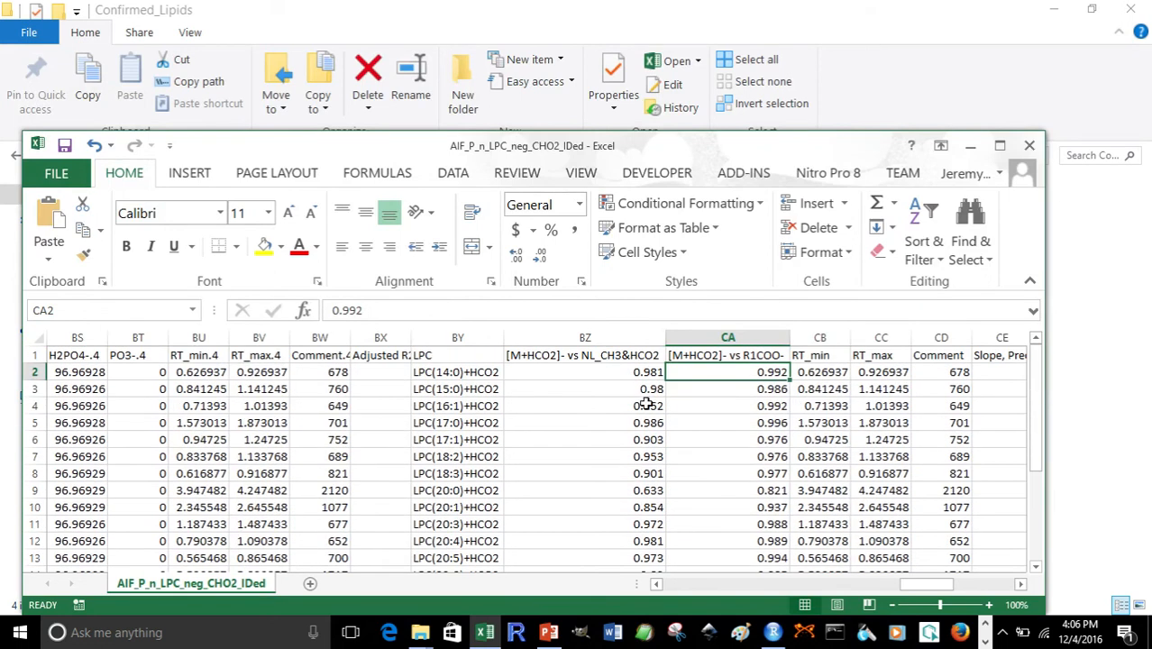
Locate the Slope section for precursor versus fragment intensity and widen columns CF, CG and CH to show their full contents
drag(926, 590, 947, 585)
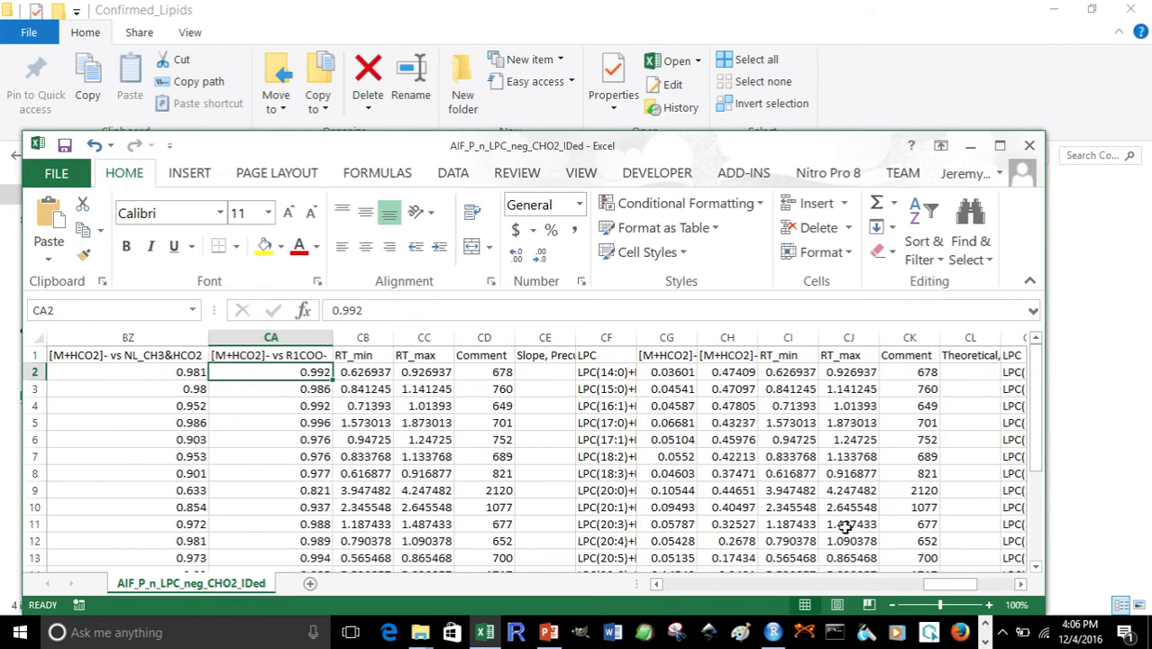
click(547, 356)
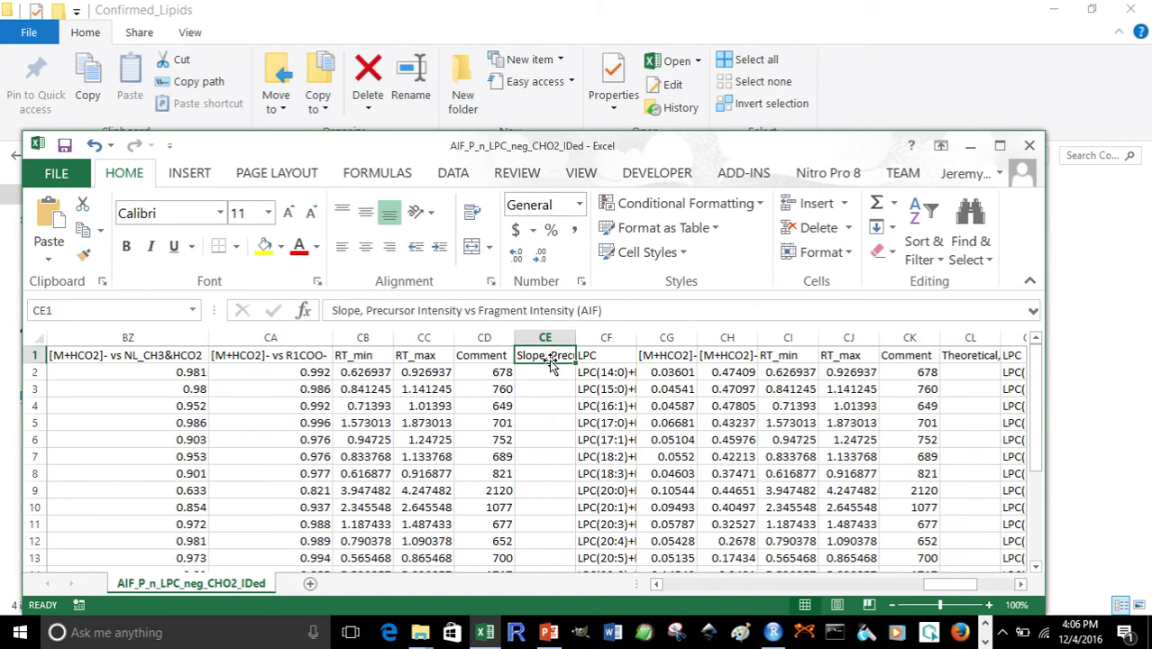
drag(636, 337, 670, 338)
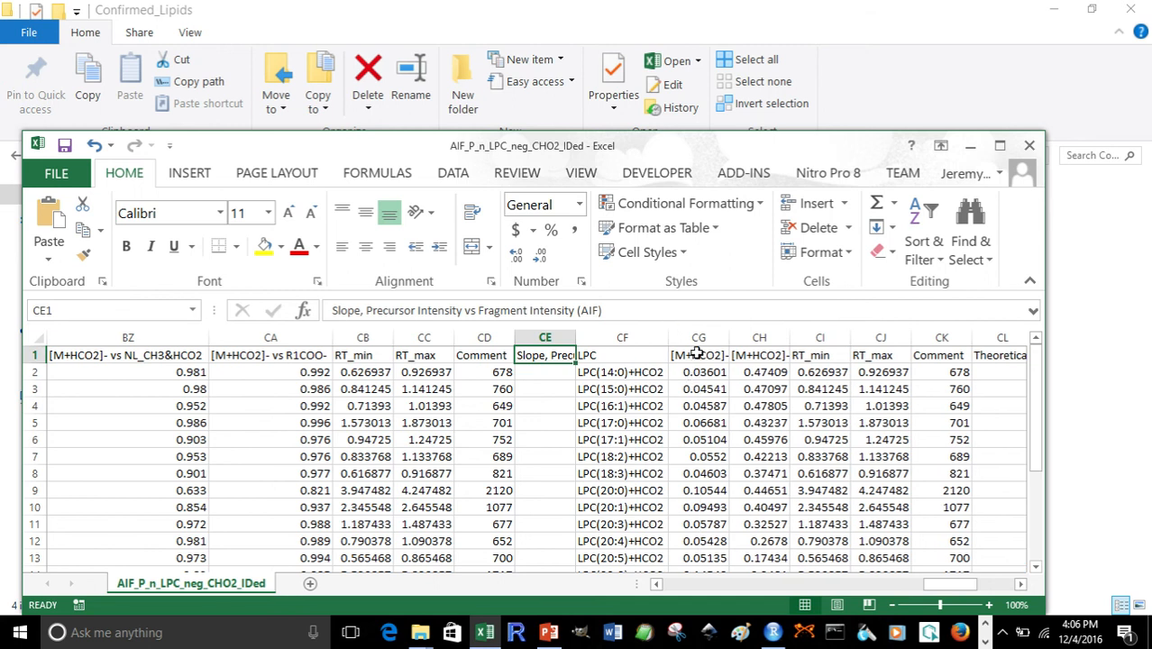
click(697, 354)
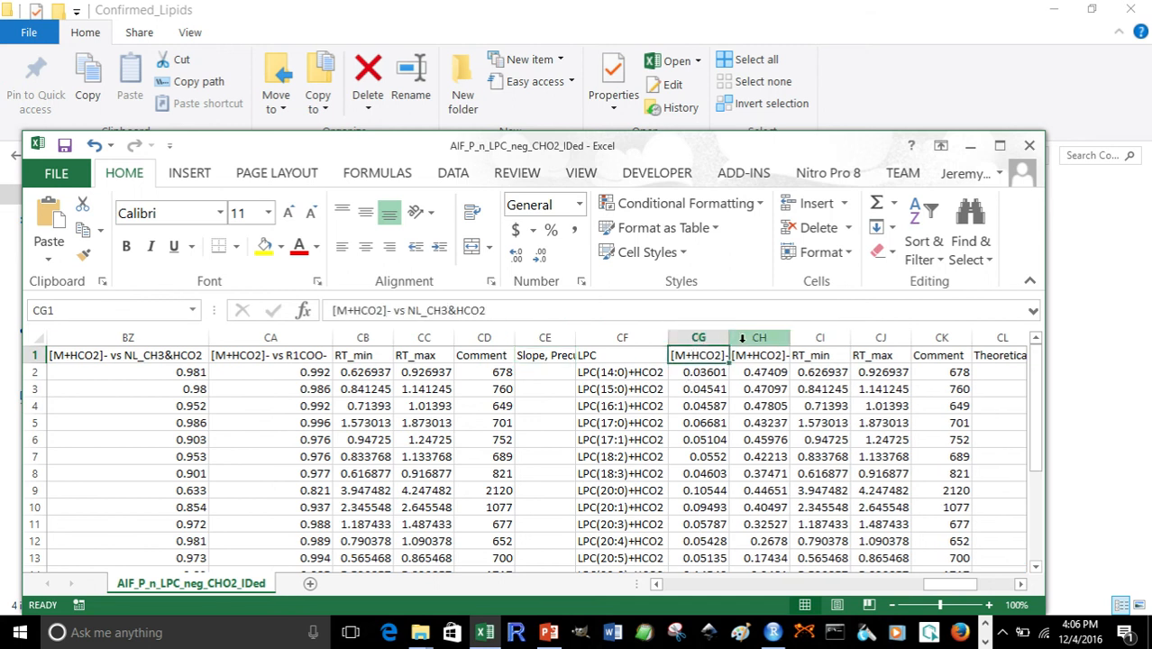
double_click(730, 338)
double_click(892, 339)
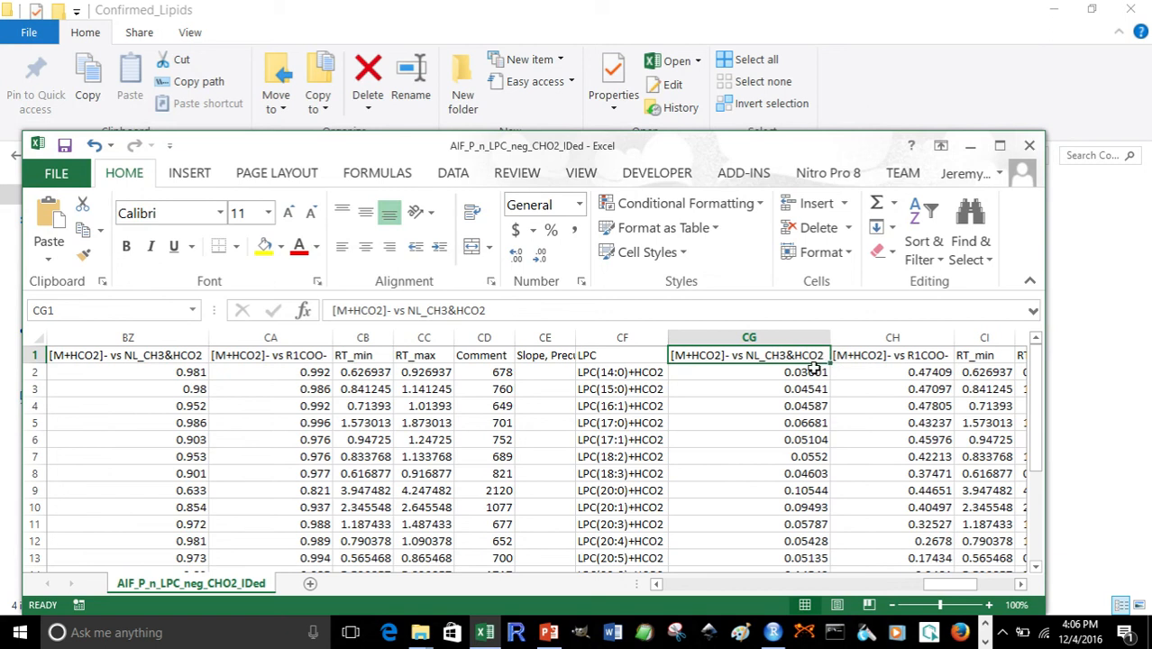
Compare the slope values in rows 2 to 7 of [M+HCO2]- vs NL_CH3&HCO2 and [M+HCO2]- vs R1COO-
drag(814, 368, 800, 453)
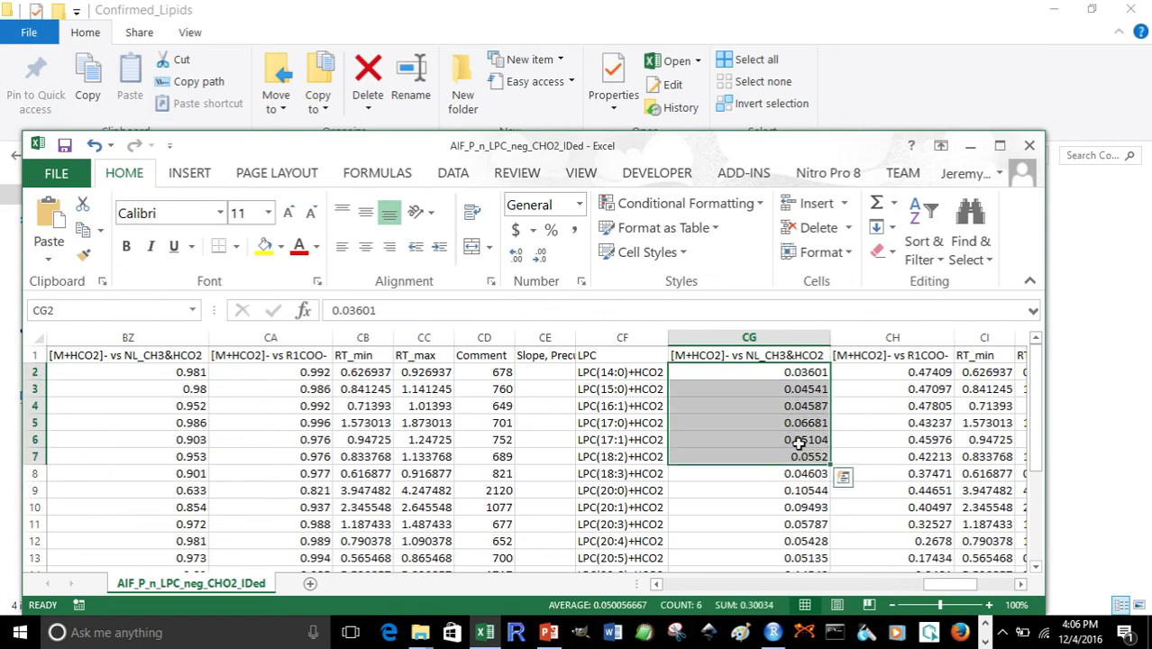
click(872, 357)
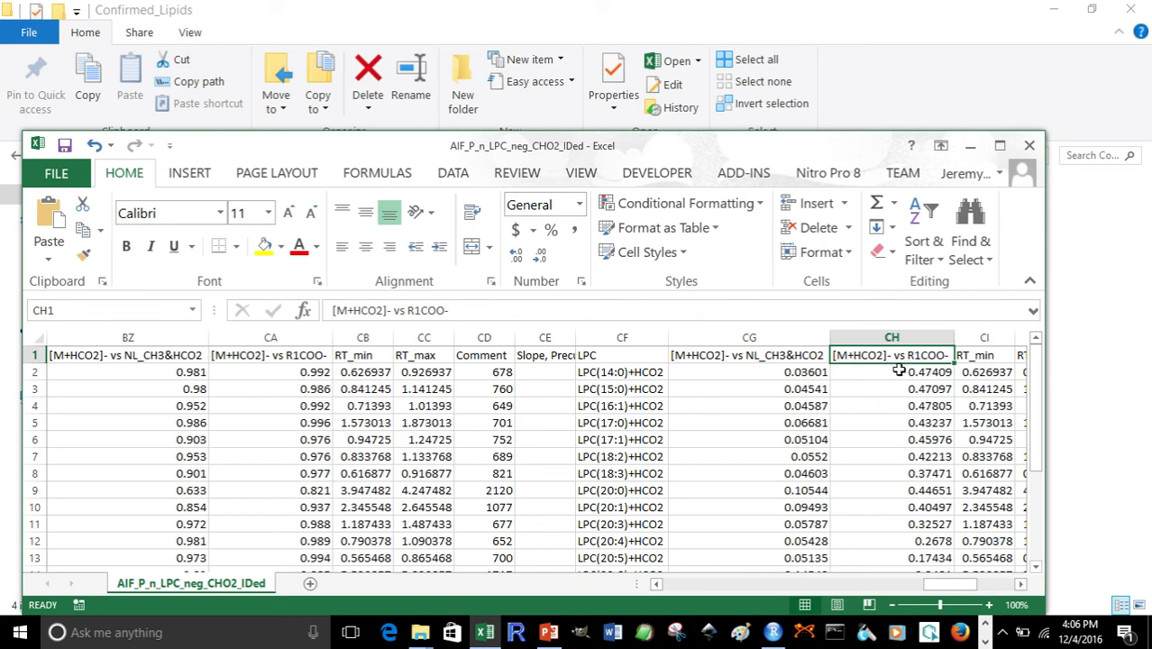
drag(899, 370, 888, 456)
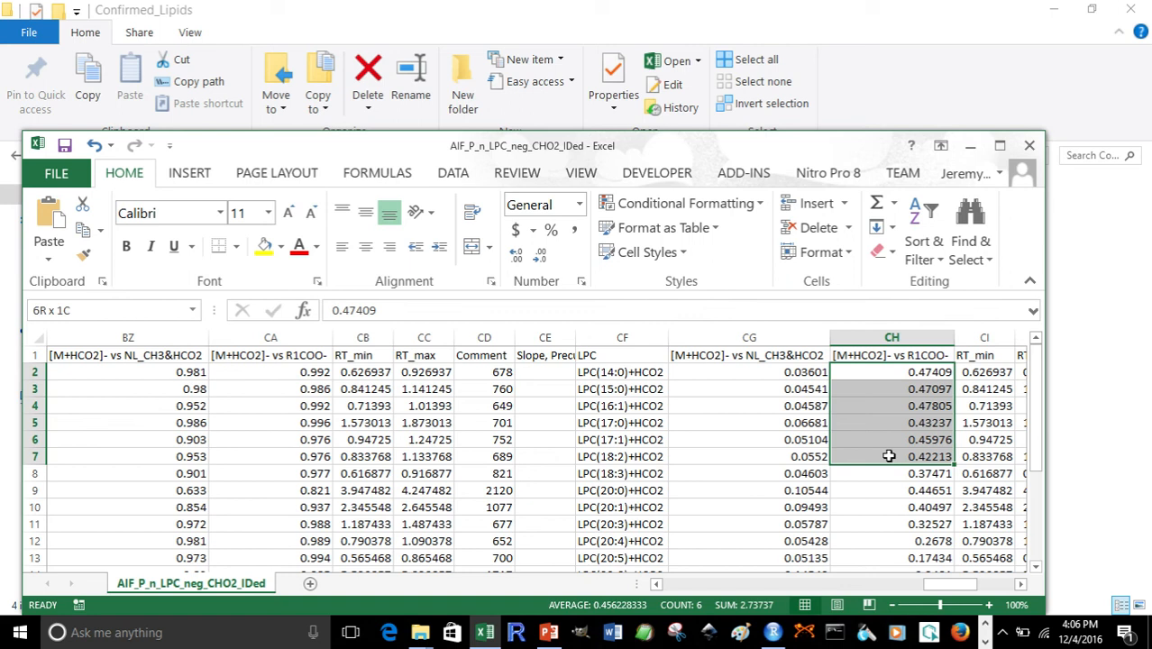
drag(888, 457, 888, 456)
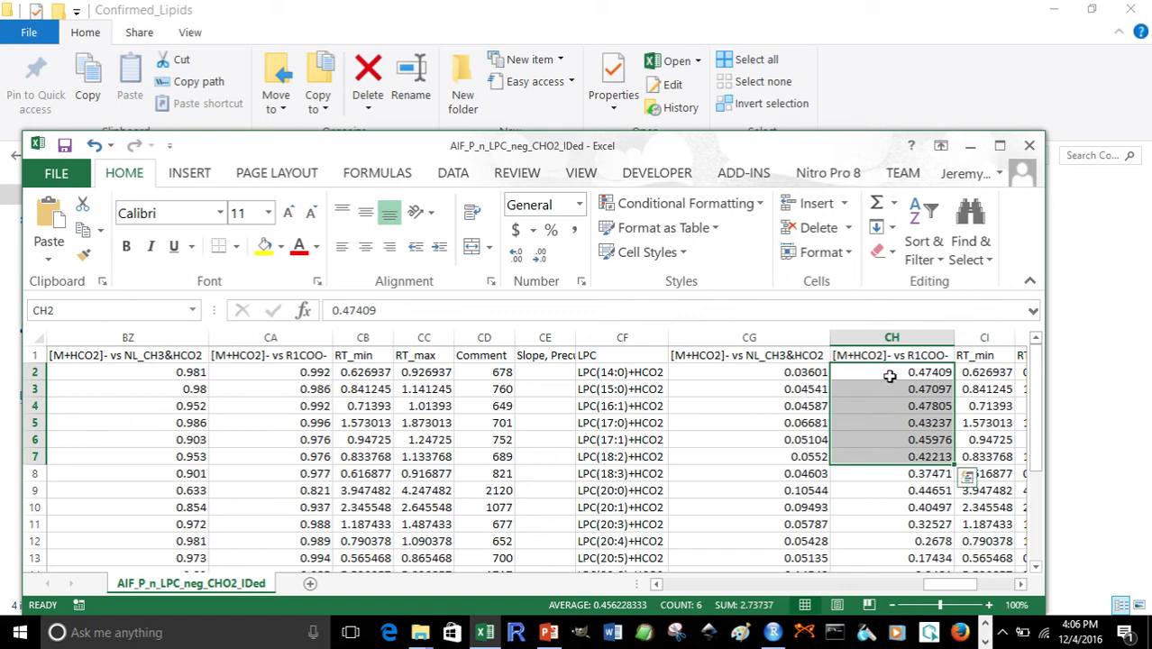
click(915, 357)
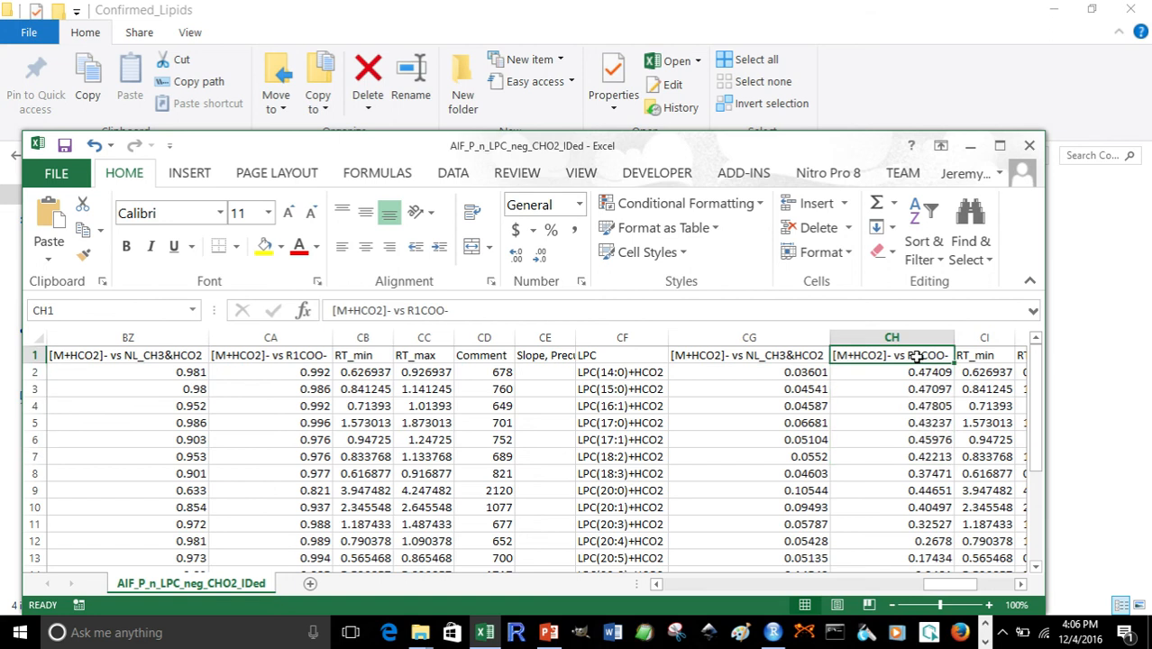
click(763, 356)
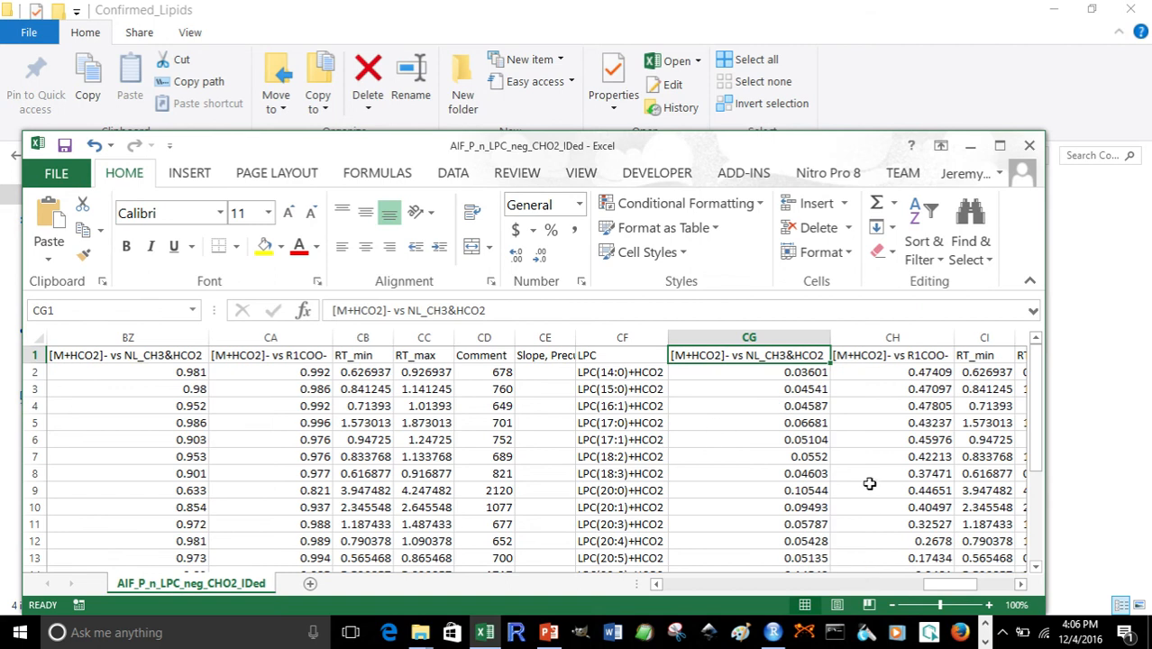
Close the AIF_P_n_LPC_neg_CHO2_IDed workbook and the Confirmed_Lipids folder
click(1037, 145)
click(577, 337)
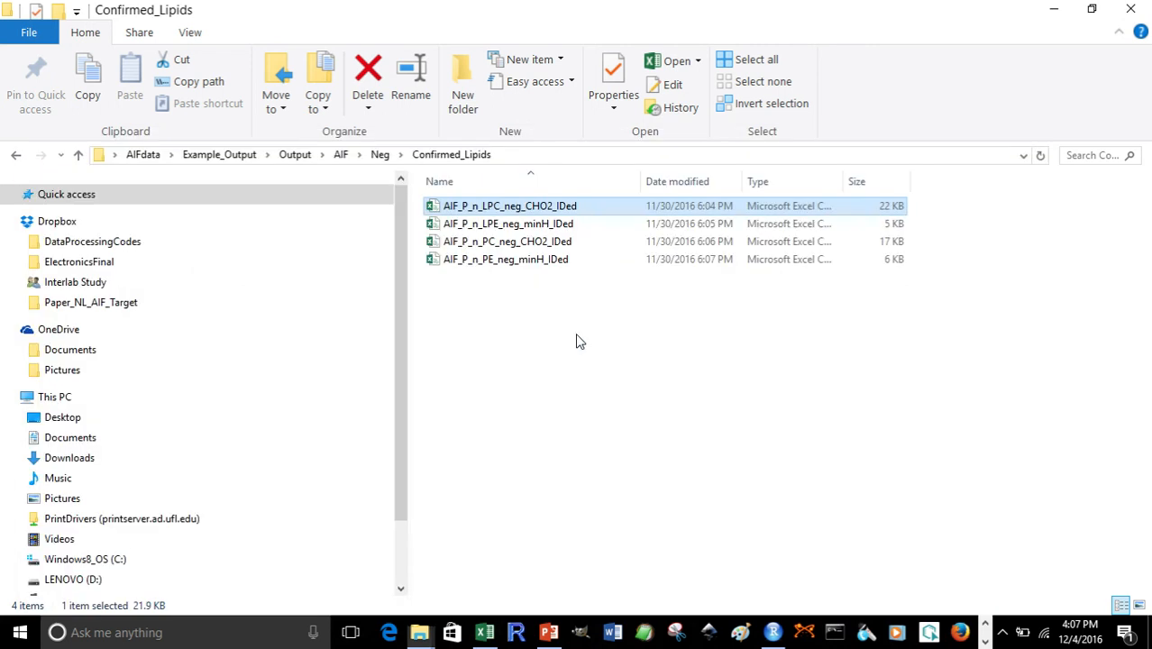
click(1130, 9)
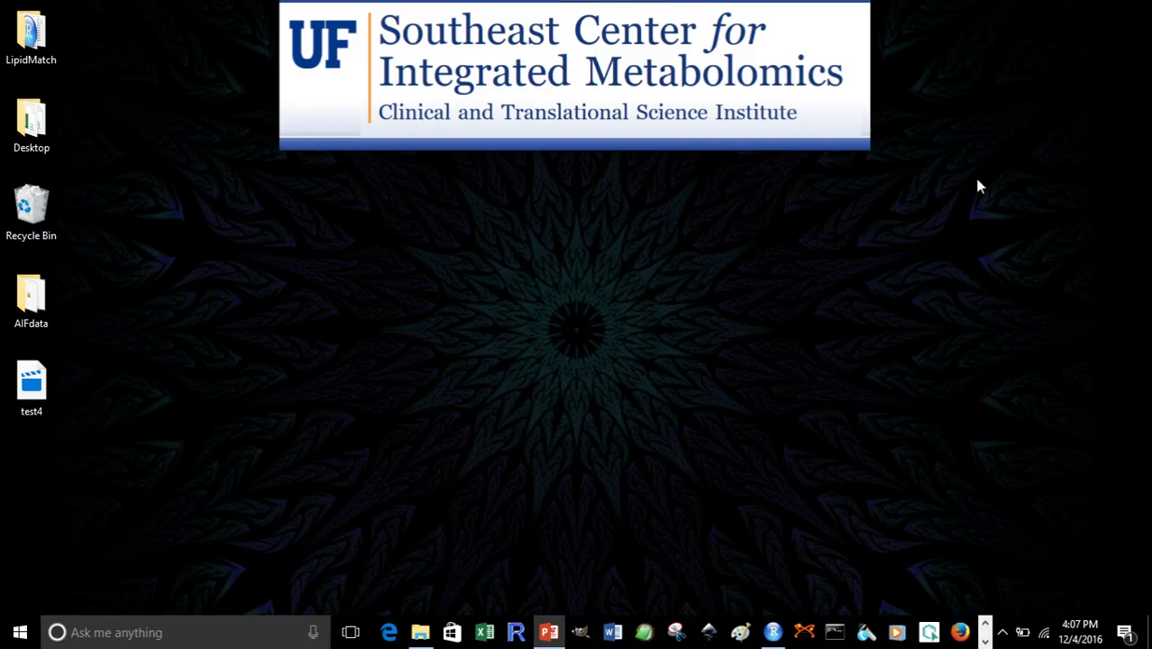
key(alt+Tab)
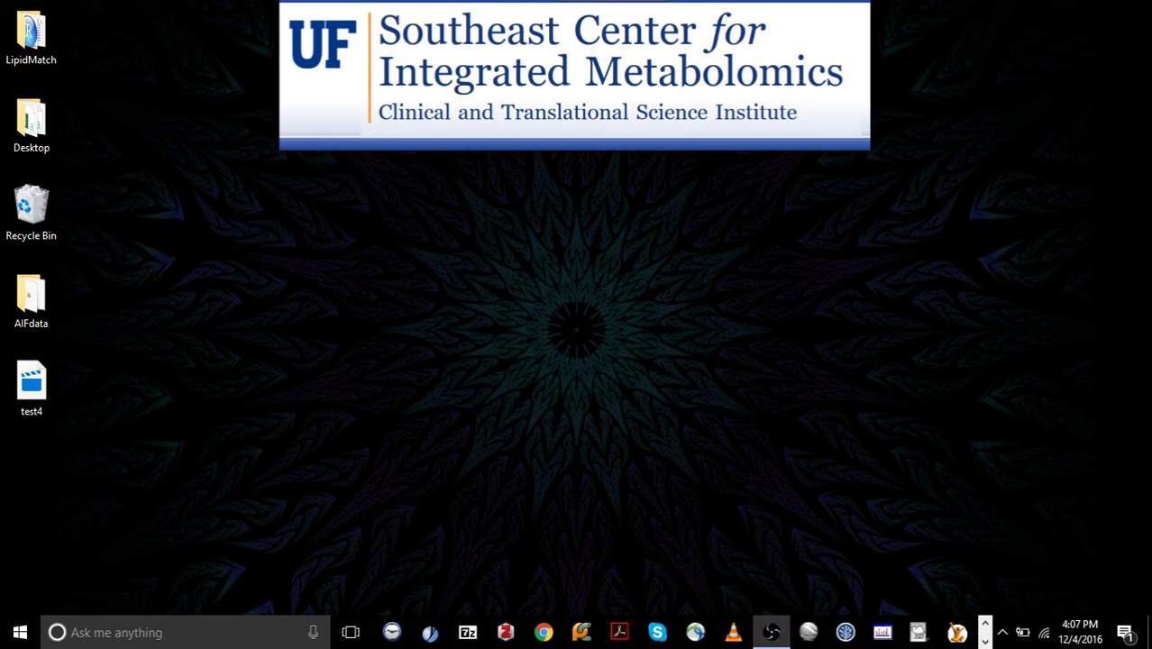